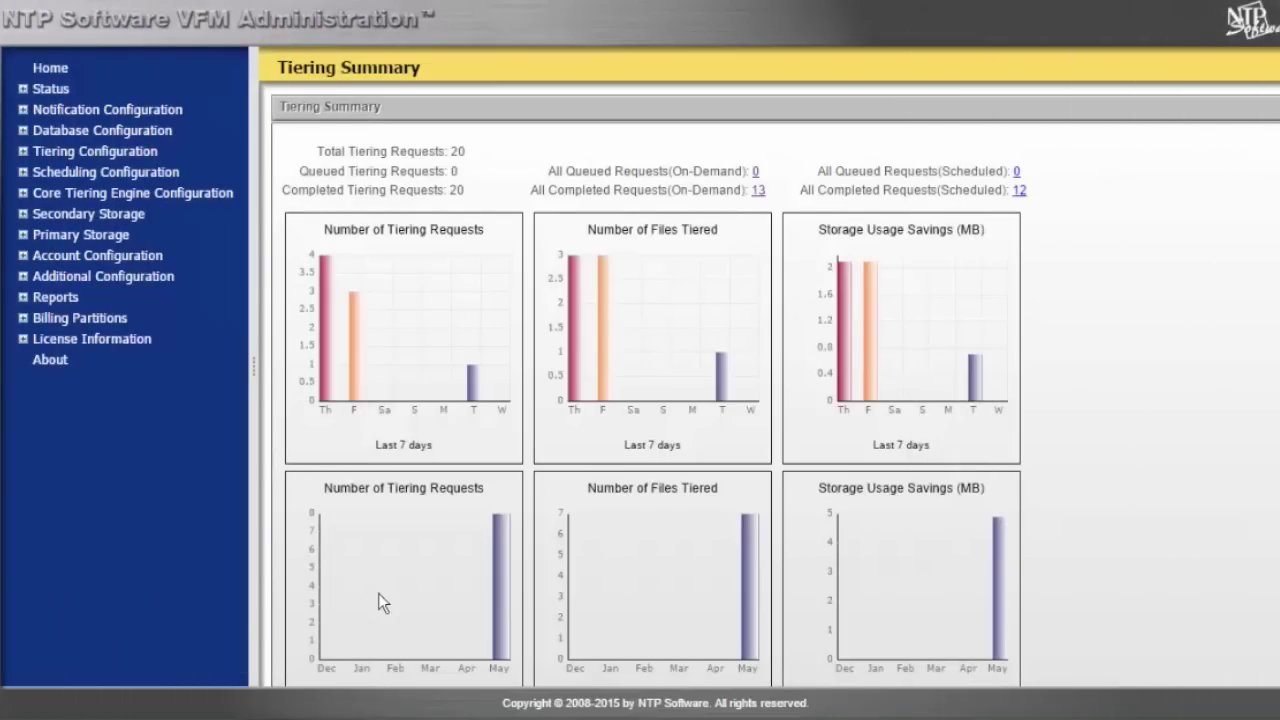
Expand the Status node in the left tree beside the Tiering Summary dashboard.
{"action": "left_click", "coordinate": [22, 88]}
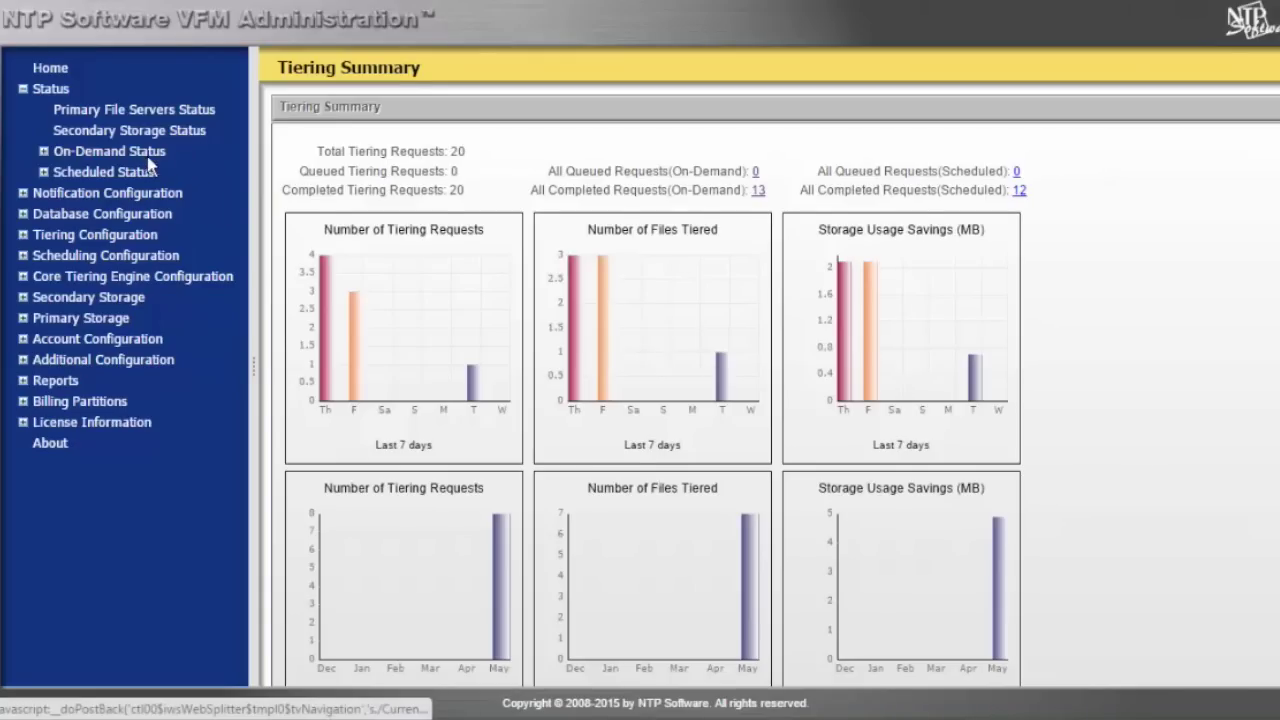
View the empty On-Demand Status queued requests, list its Queued and Completed pages, then open Scheduled Status.
{"action": "left_click", "coordinate": [105, 155]}
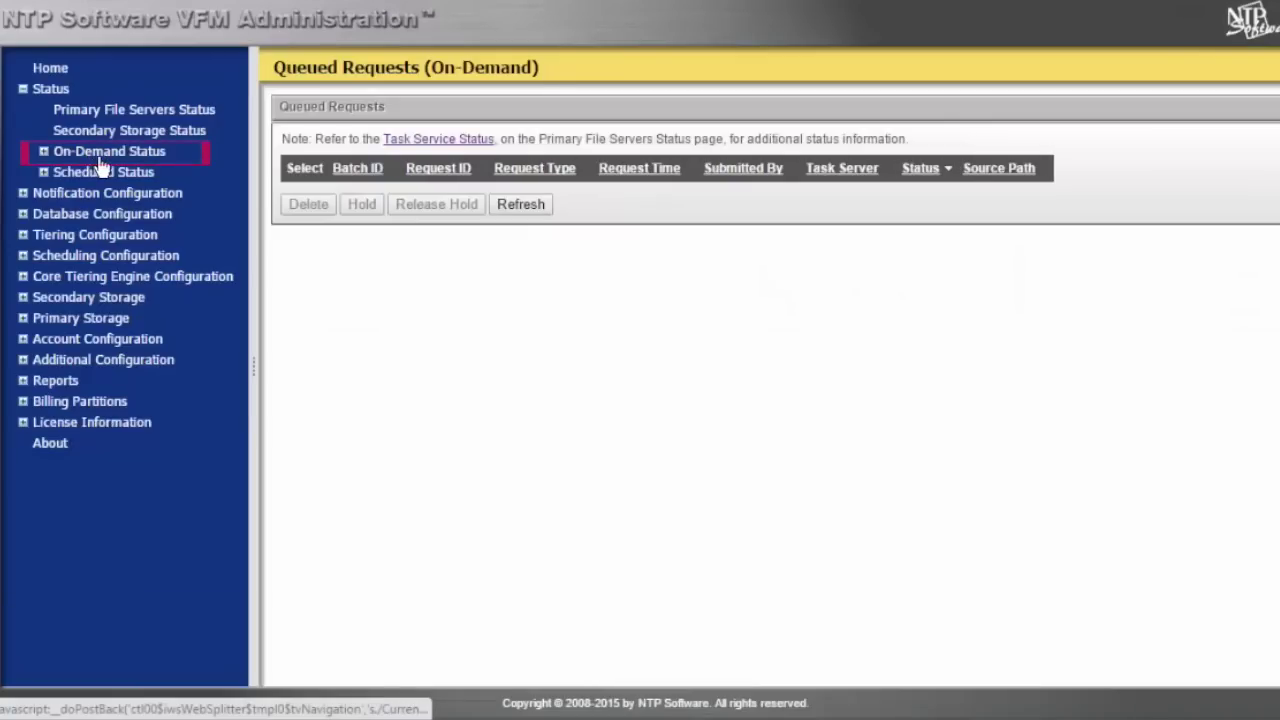
{"action": "left_click", "coordinate": [44, 153]}
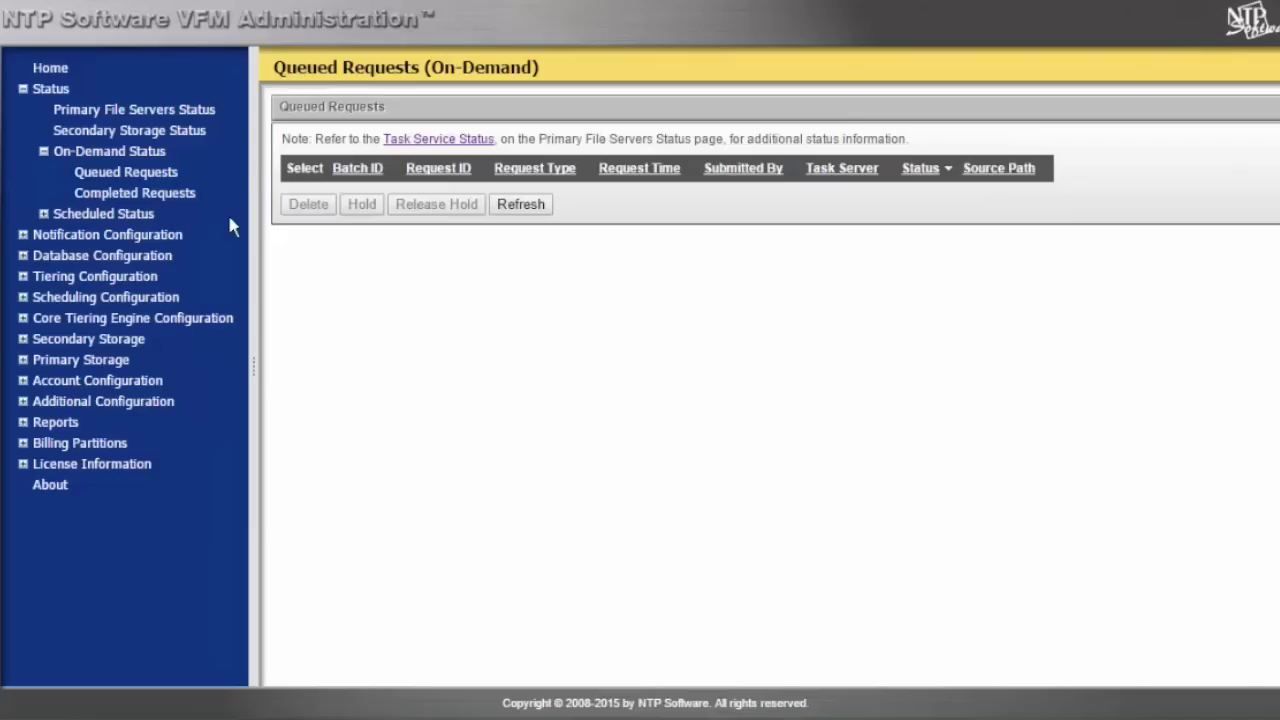
{"action": "left_click", "coordinate": [115, 220]}
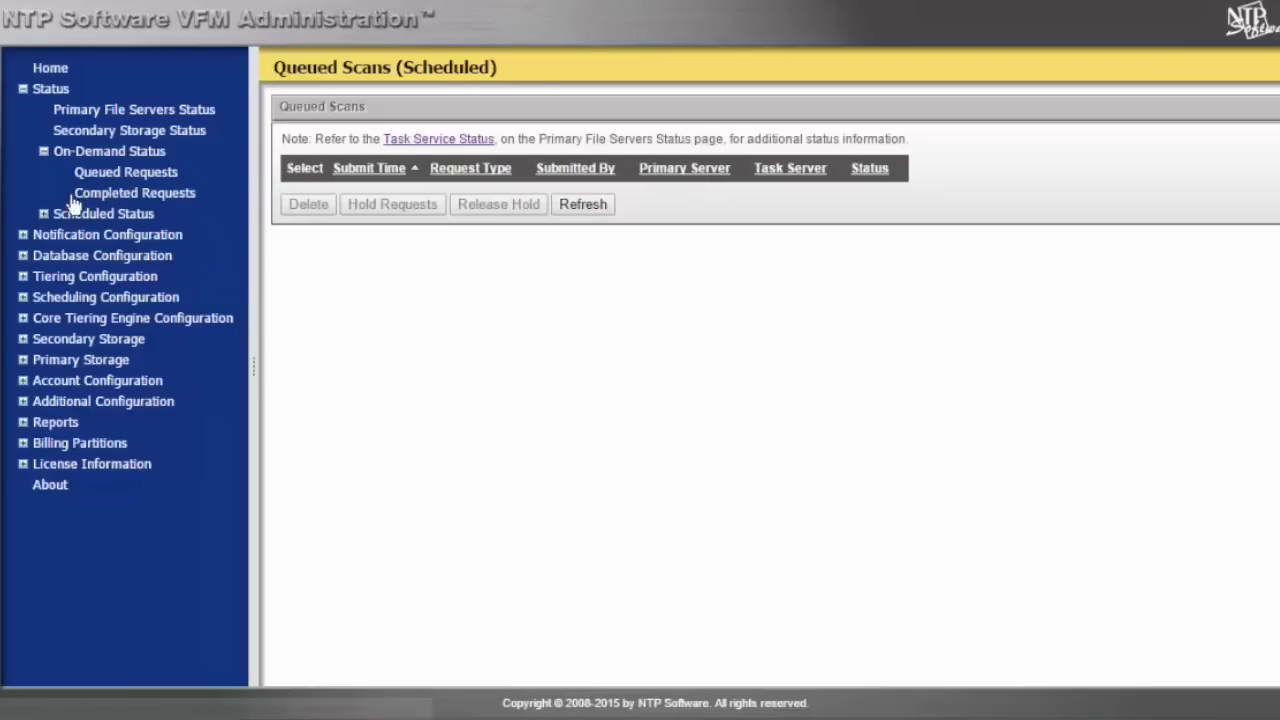
Expand Scheduled Status, Database and Tiering Configuration, then open the Active Stubs stub settings.
{"action": "left_click", "coordinate": [43, 213]}
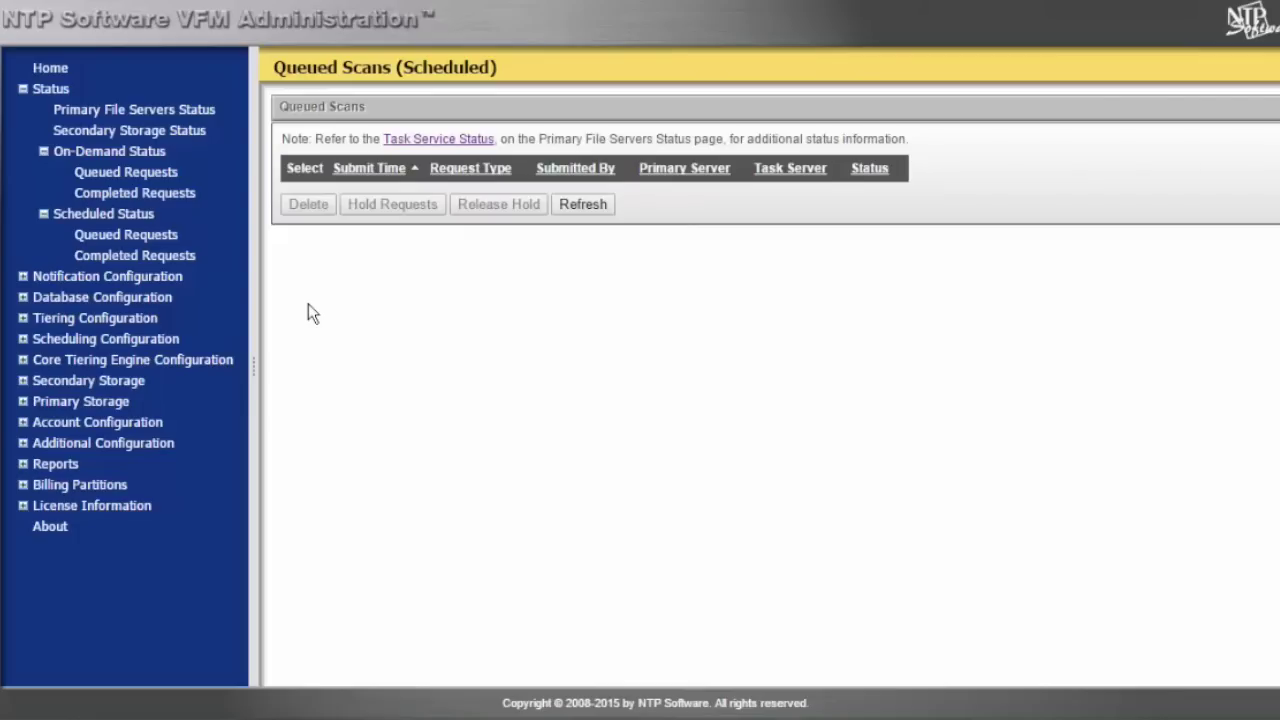
{"action": "left_click", "coordinate": [23, 298]}
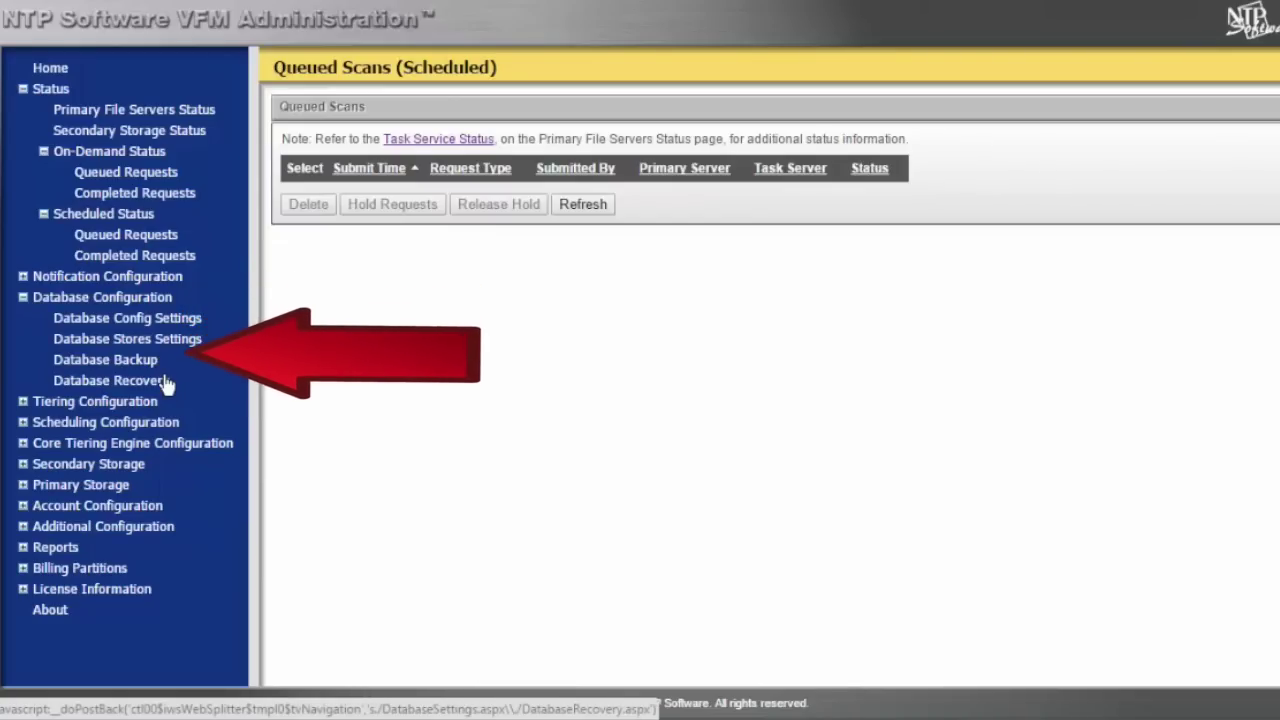
{"action": "left_click", "coordinate": [23, 401]}
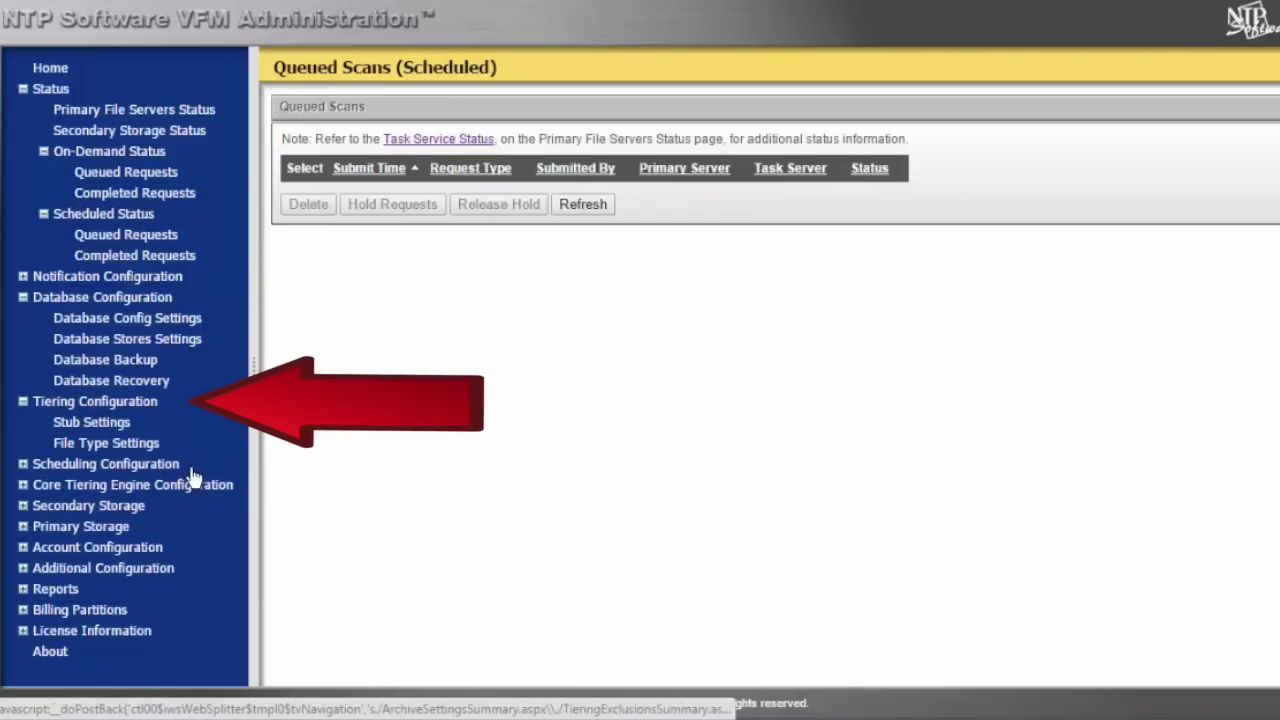
{"action": "left_click", "coordinate": [112, 428]}
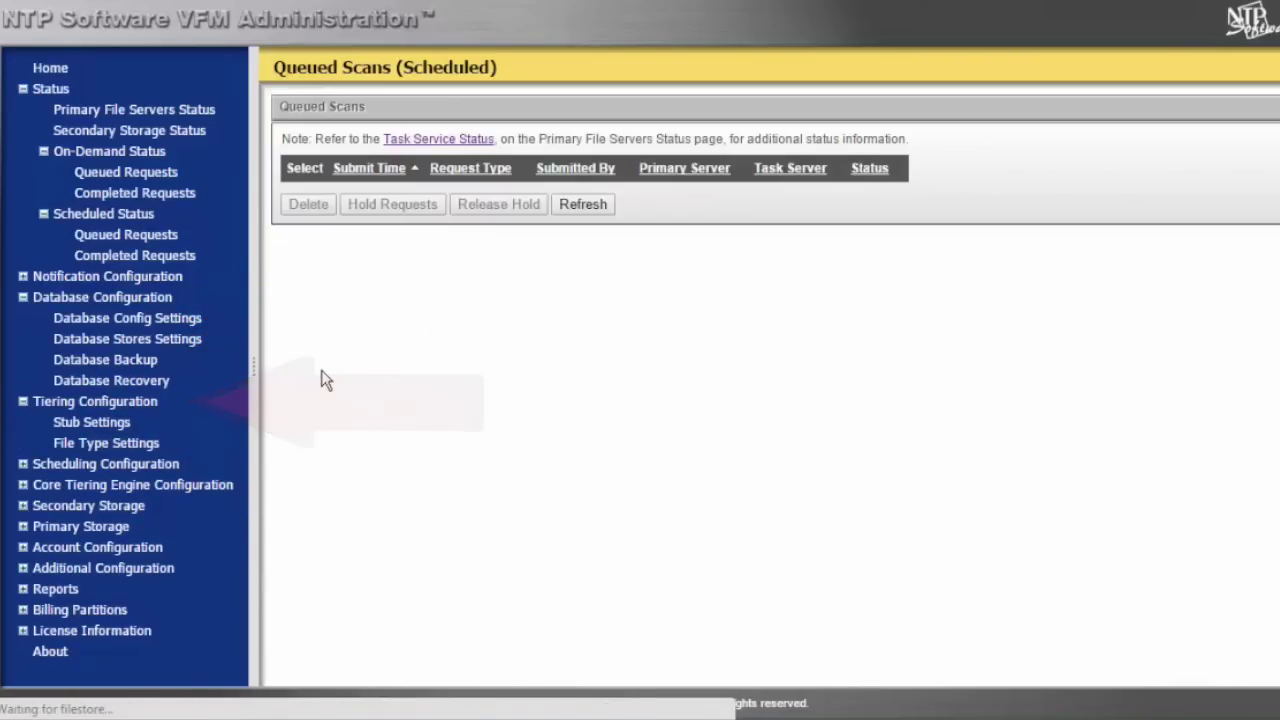
{"action": "left_click", "coordinate": [320, 193]}
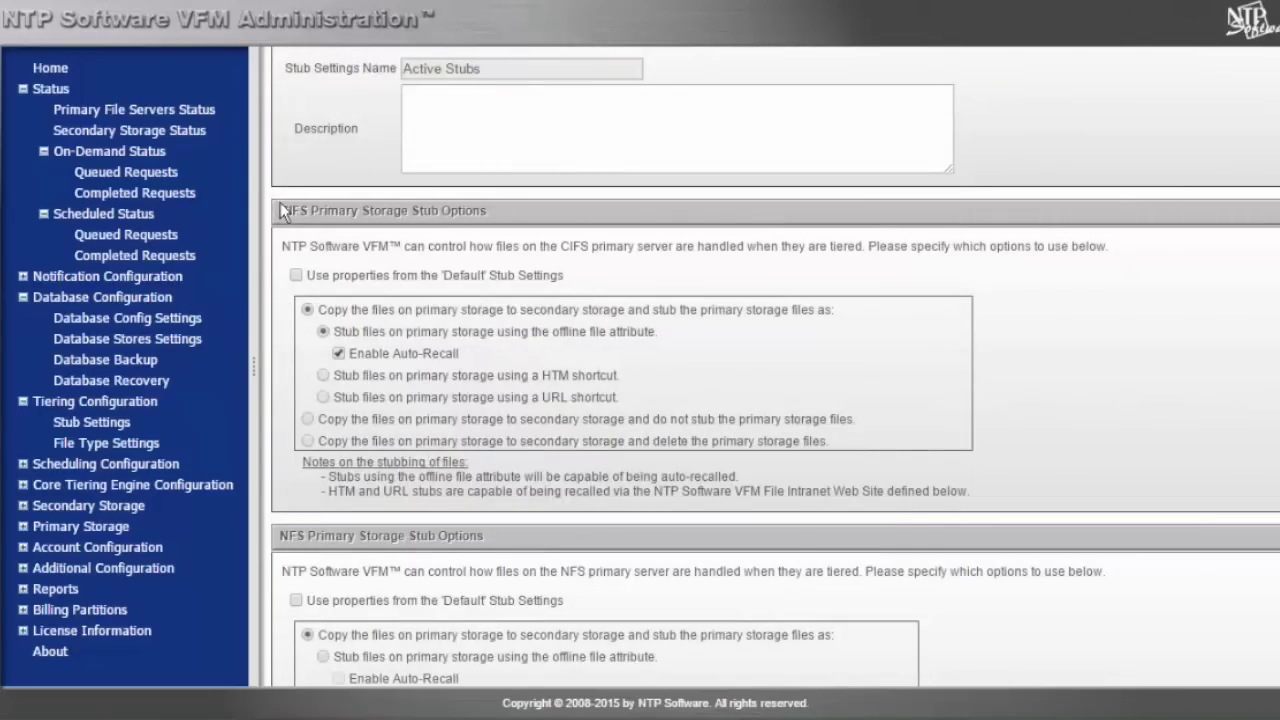
Highlight the CIFS and NFS stub option headings and the offline-attribute stubbing lines.
{"action": "left_click_drag", "start_coordinate": [280, 210], "coordinate": [462, 212]}
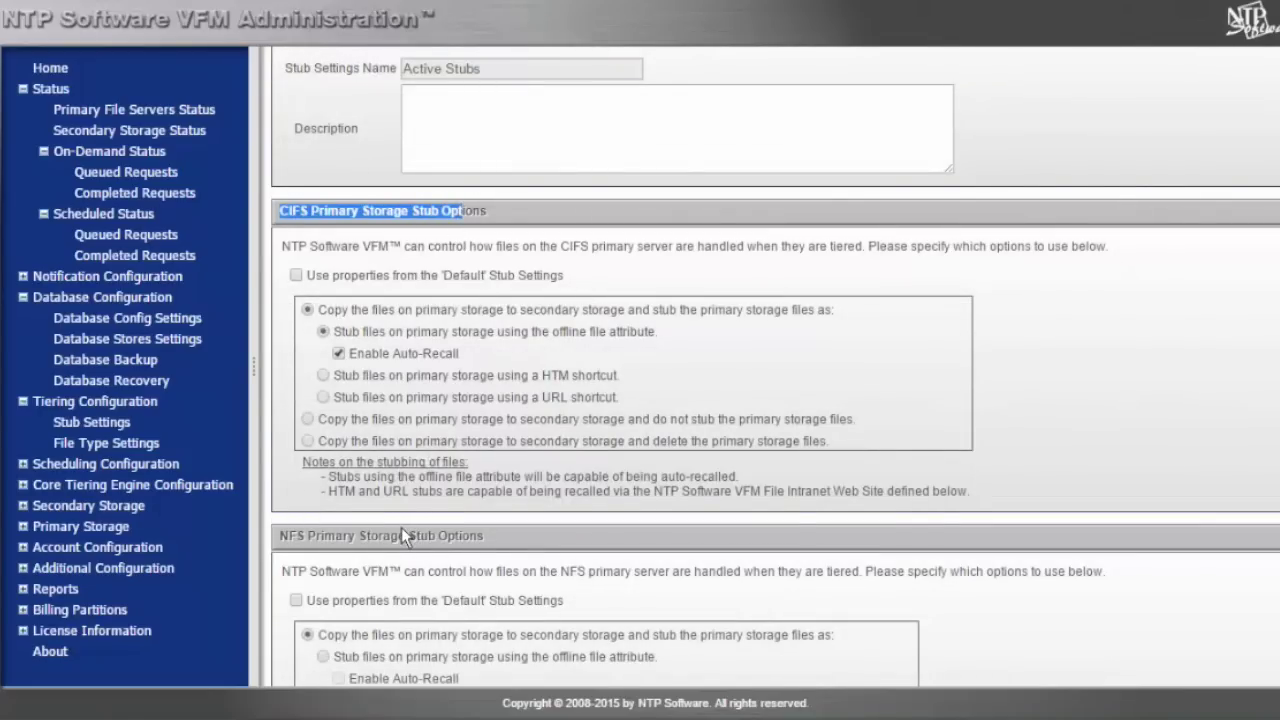
{"action": "left_click_drag", "start_coordinate": [280, 536], "coordinate": [452, 538]}
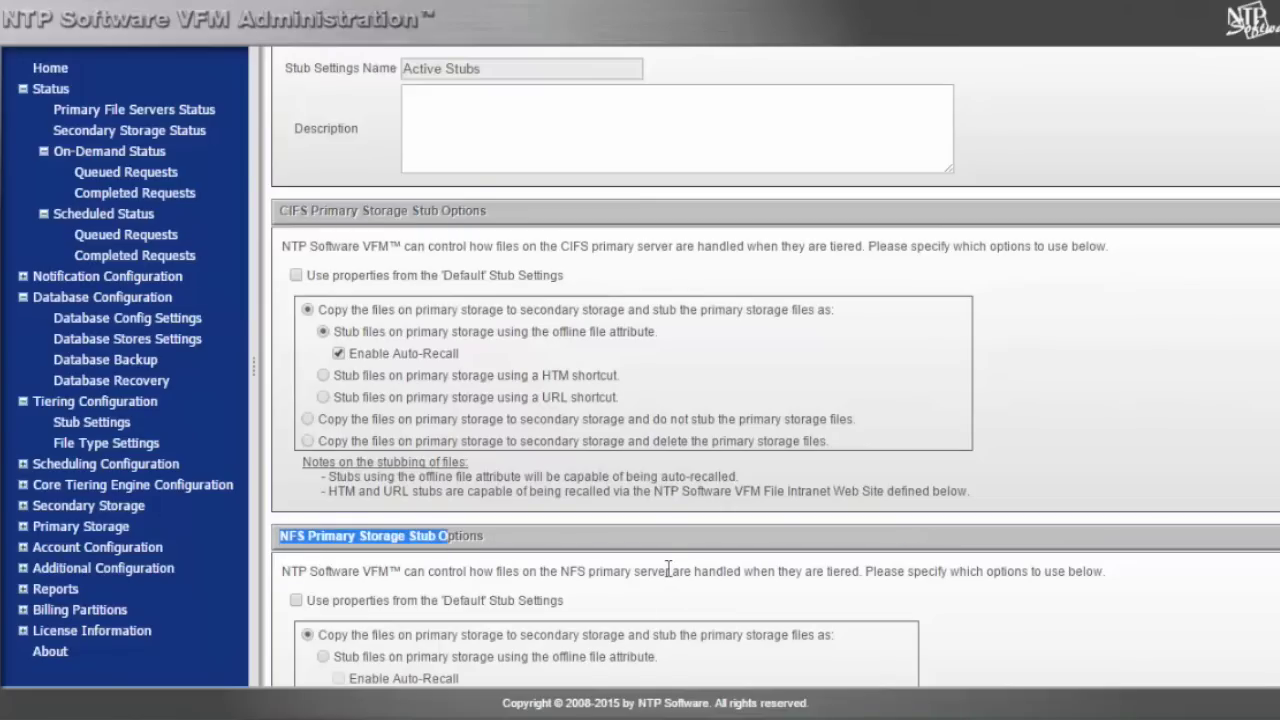
{"action": "left_click_drag", "start_coordinate": [378, 310], "coordinate": [459, 354]}
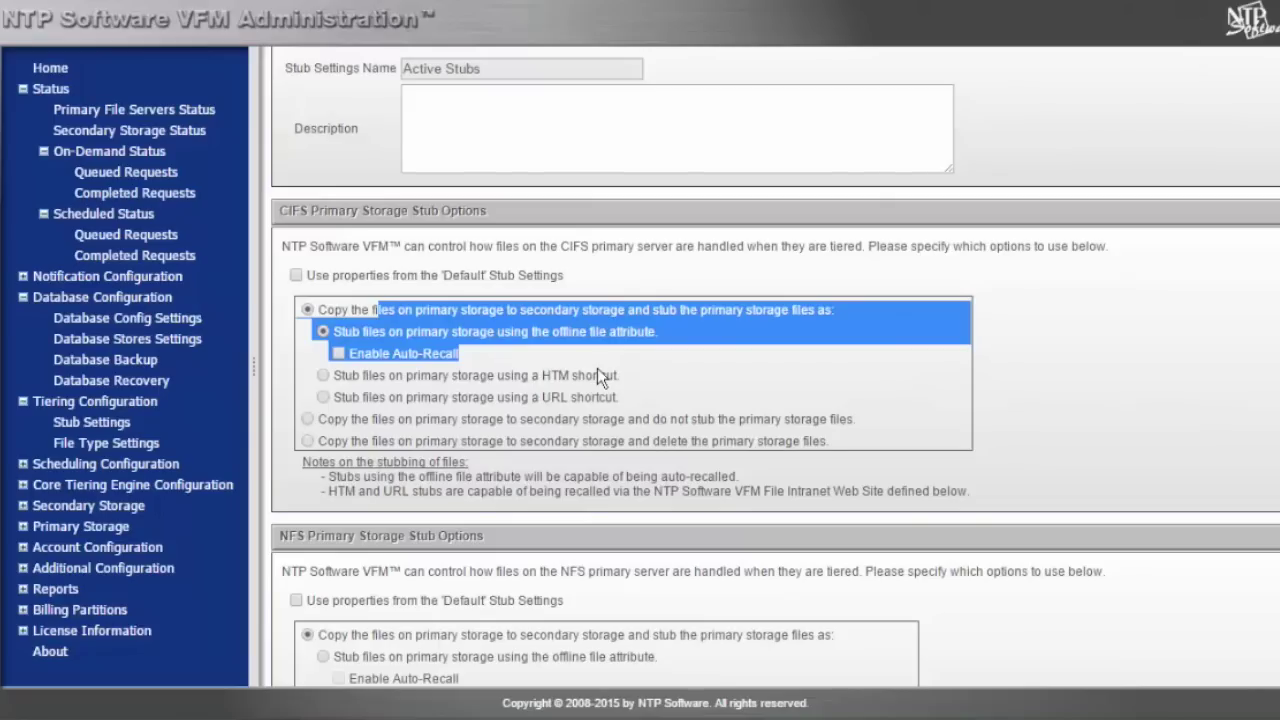
Highlight the HTM/URL shortcut, copy-without-stubbing and copy-and-delete stub options.
{"action": "left_click", "coordinate": [622, 398]}
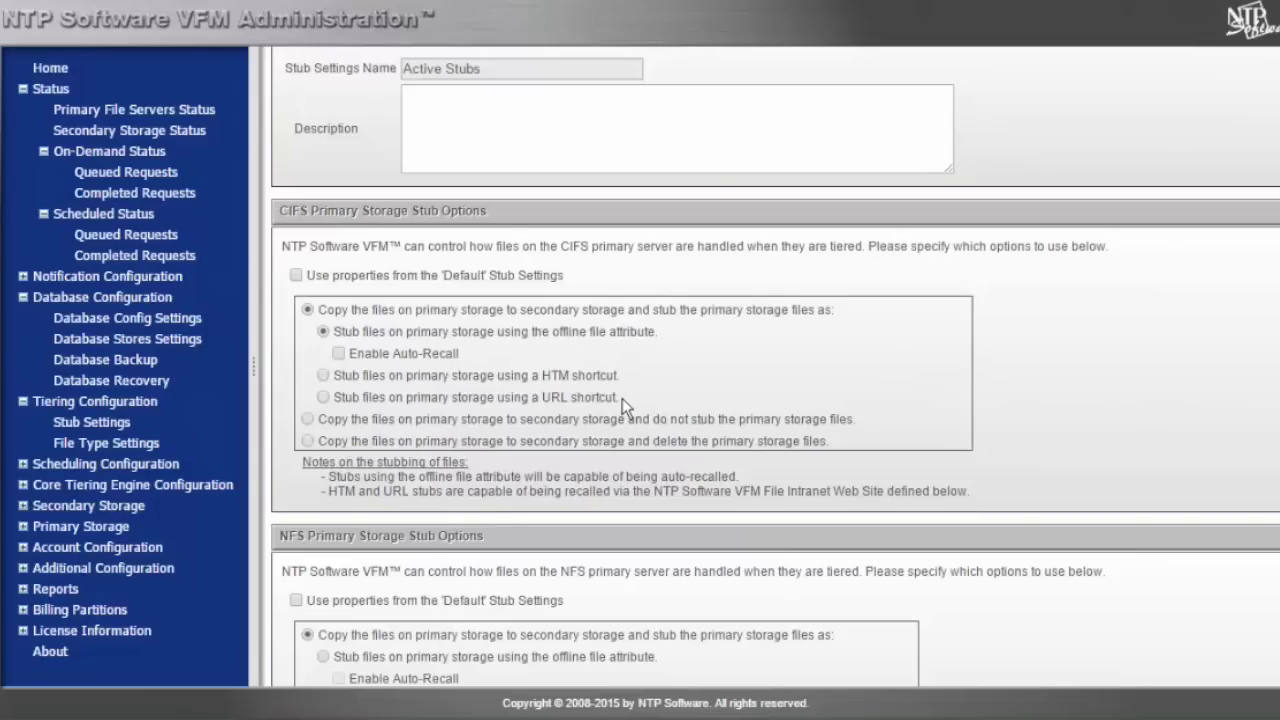
{"action": "left_click_drag", "start_coordinate": [620, 398], "coordinate": [340, 376]}
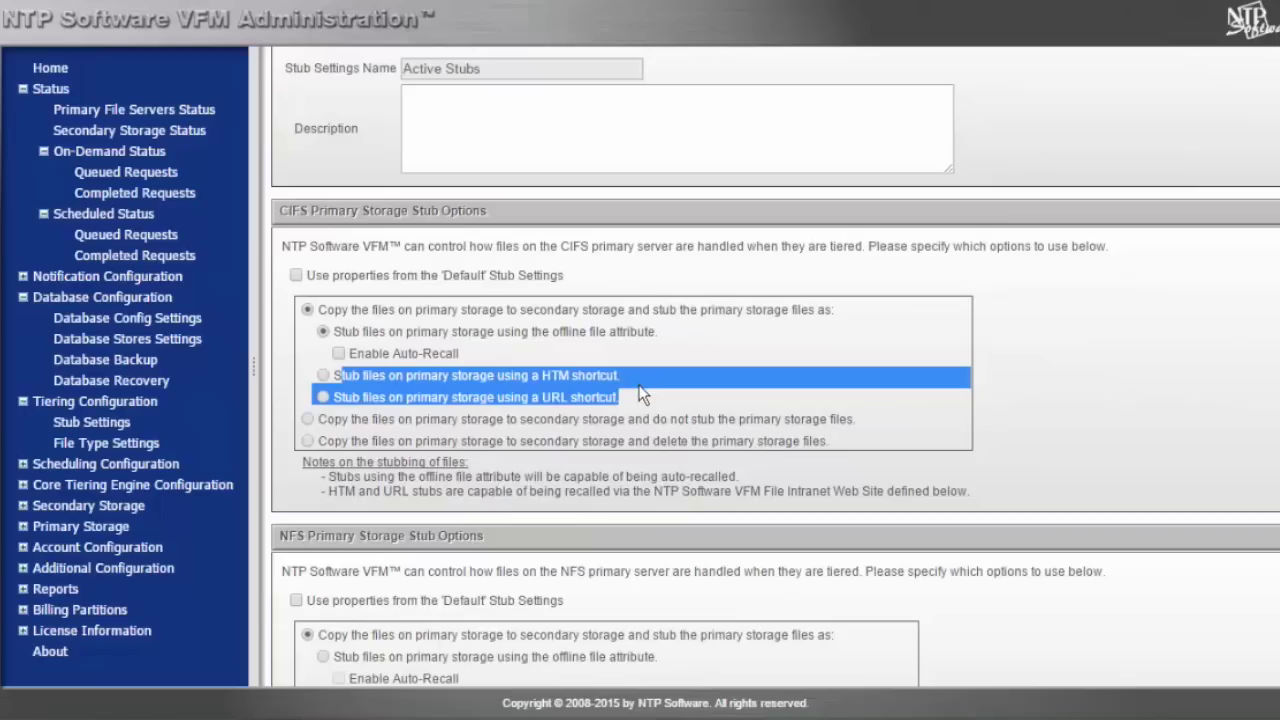
{"action": "left_click_drag", "start_coordinate": [340, 421], "coordinate": [861, 422]}
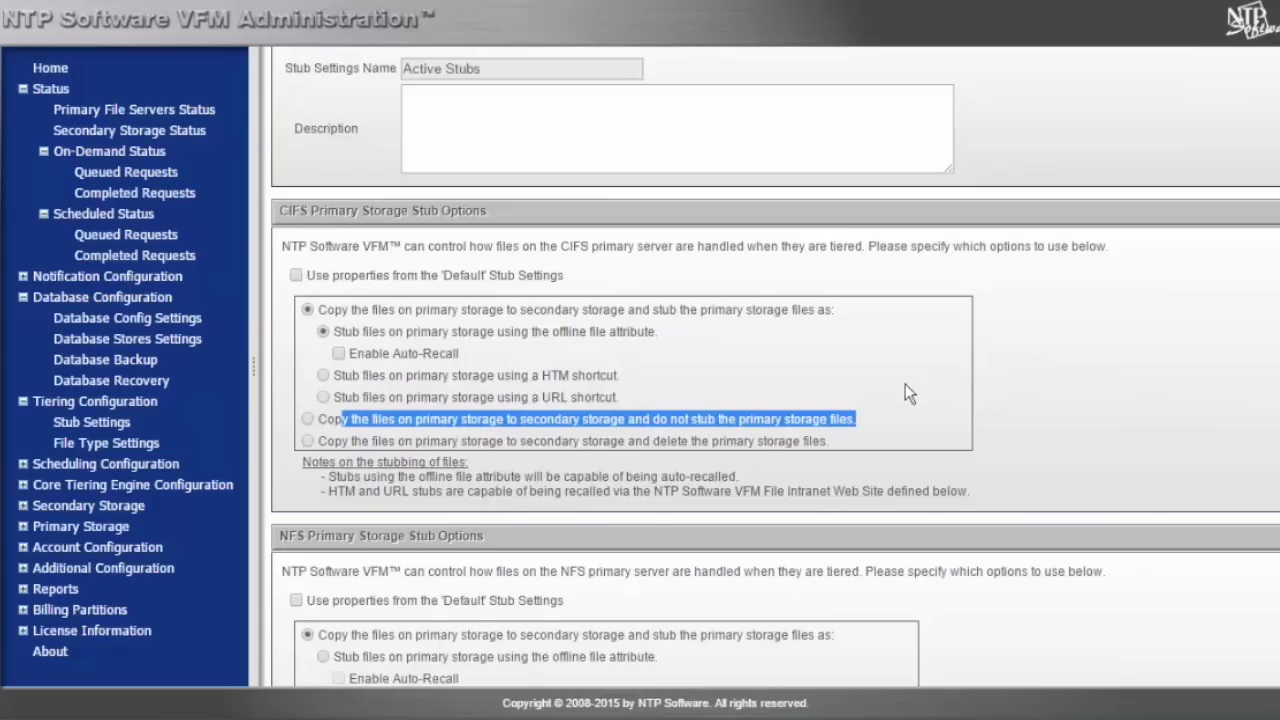
{"action": "left_click_drag", "start_coordinate": [371, 441], "coordinate": [840, 437]}
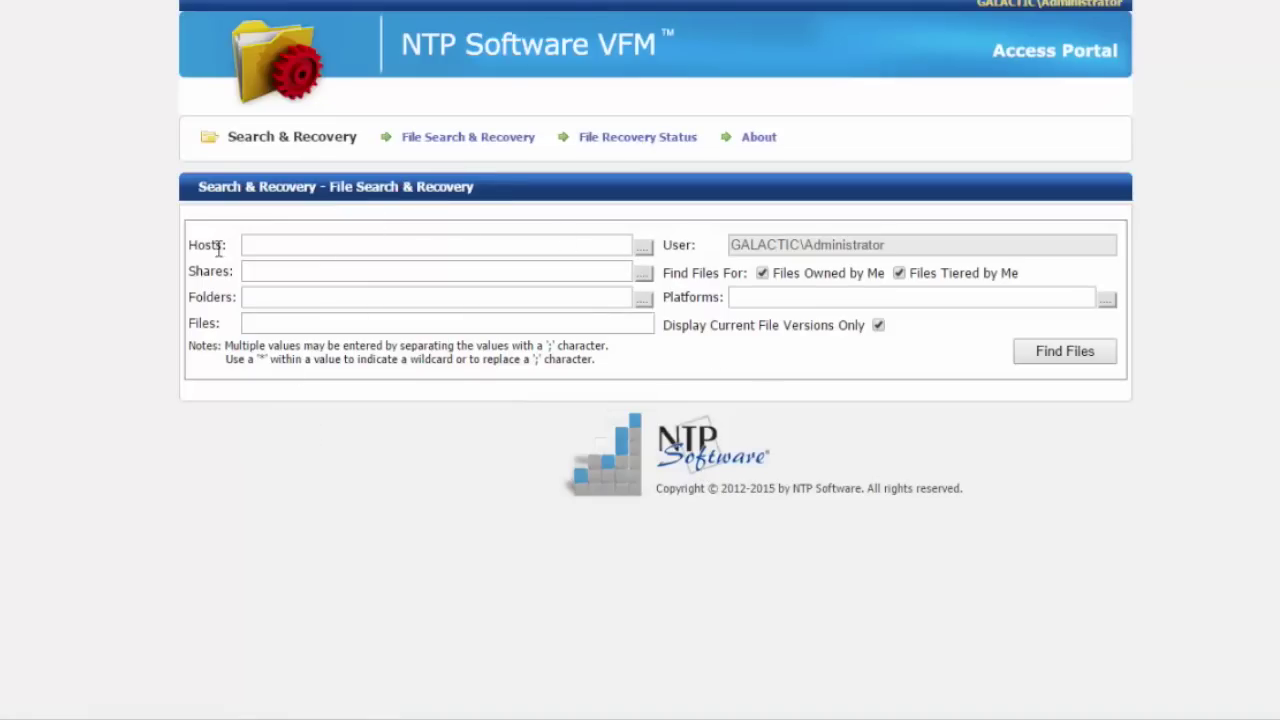
Point out the Hosts and Shares fields and select FILESTORE as the search host.
{"action": "left_click_drag", "start_coordinate": [222, 248], "coordinate": [186, 260]}
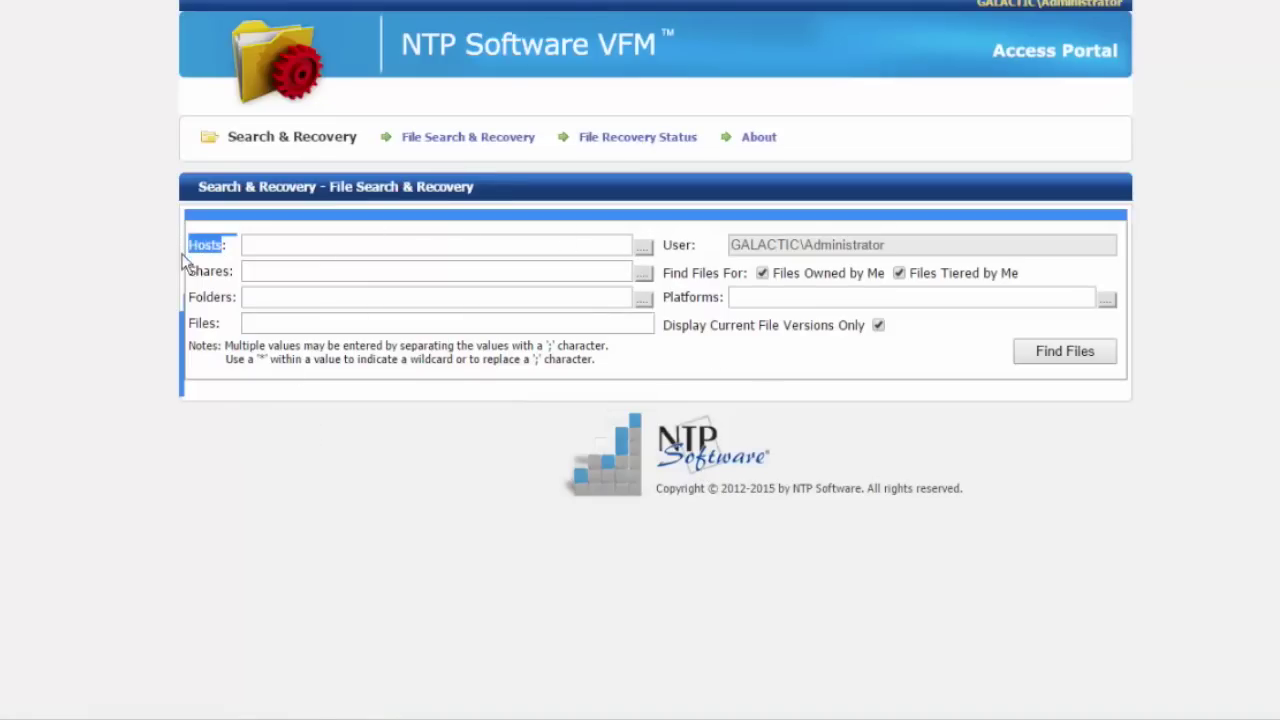
{"action": "left_click", "coordinate": [276, 483]}
{"action": "left_click_drag", "start_coordinate": [232, 272], "coordinate": [186, 274]}
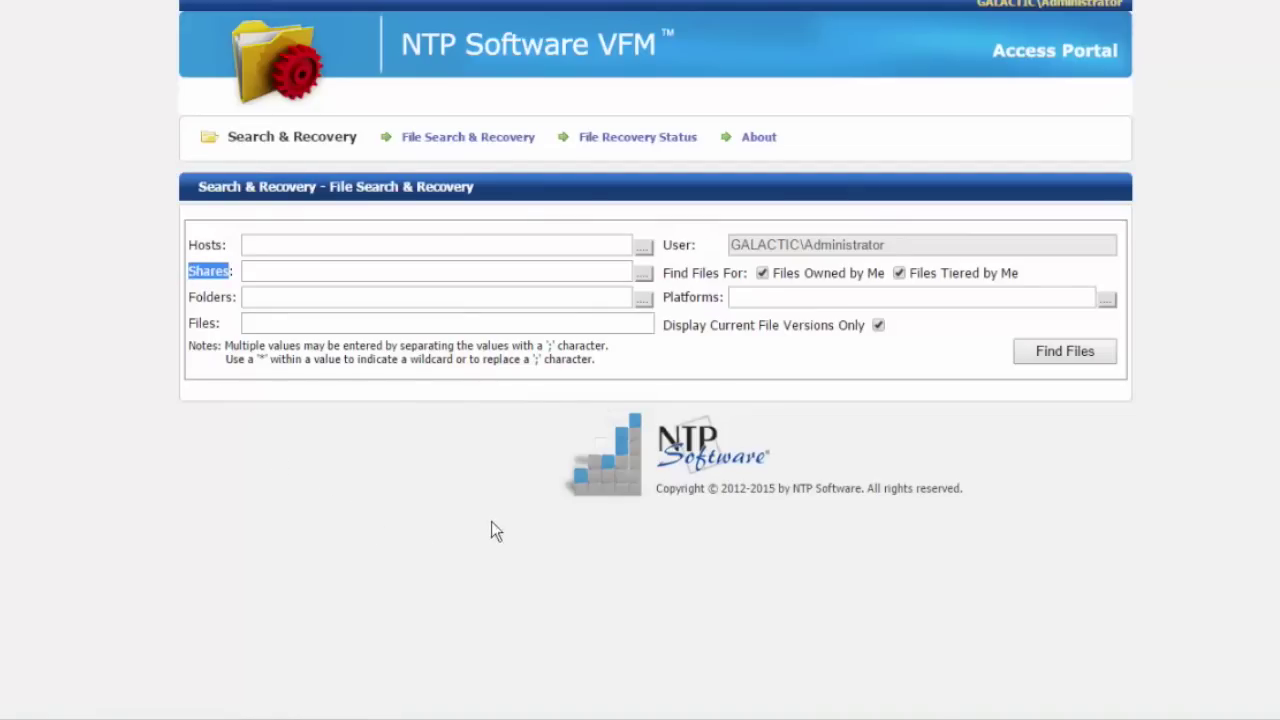
{"action": "left_click", "coordinate": [645, 247]}
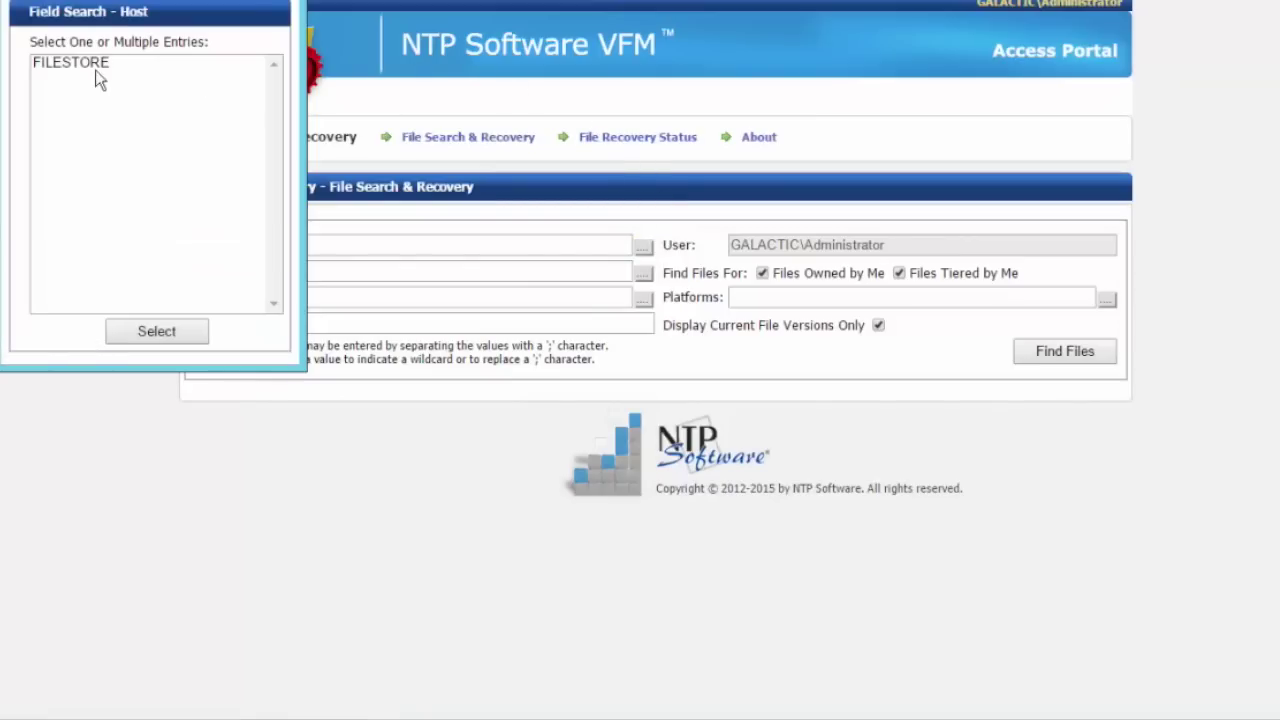
{"action": "left_click", "coordinate": [97, 66]}
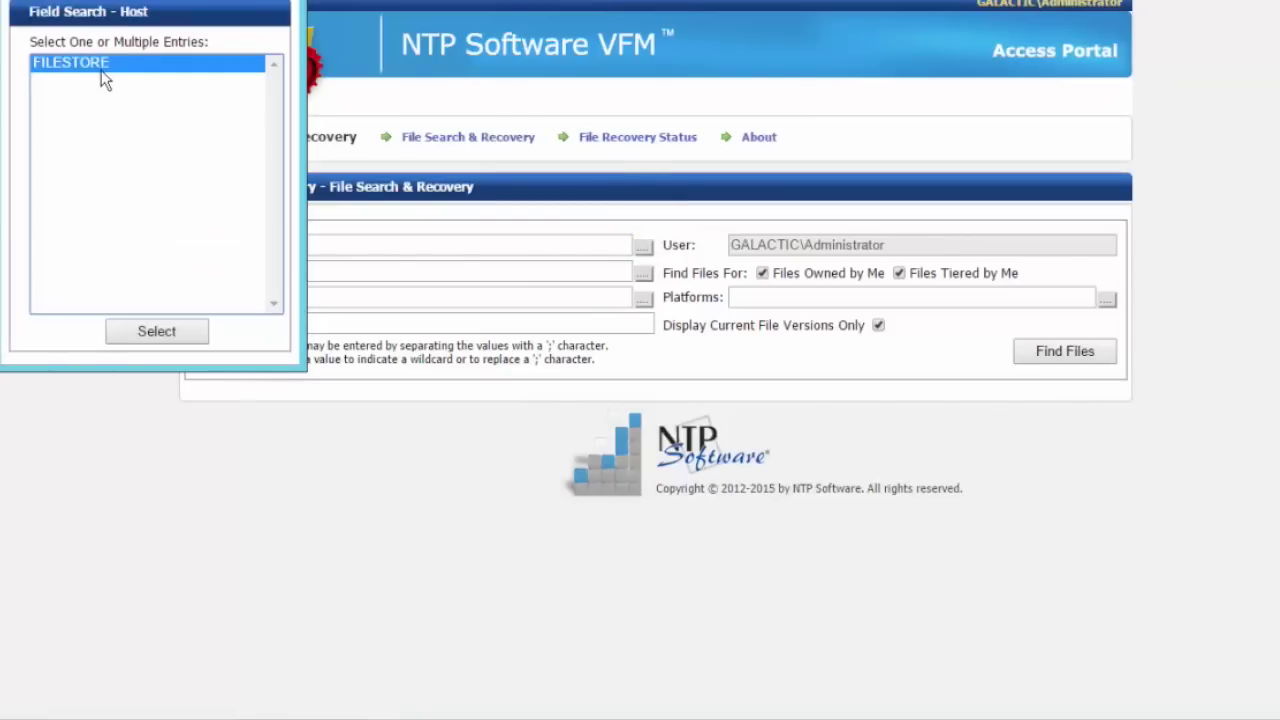
{"action": "left_click", "coordinate": [157, 332]}
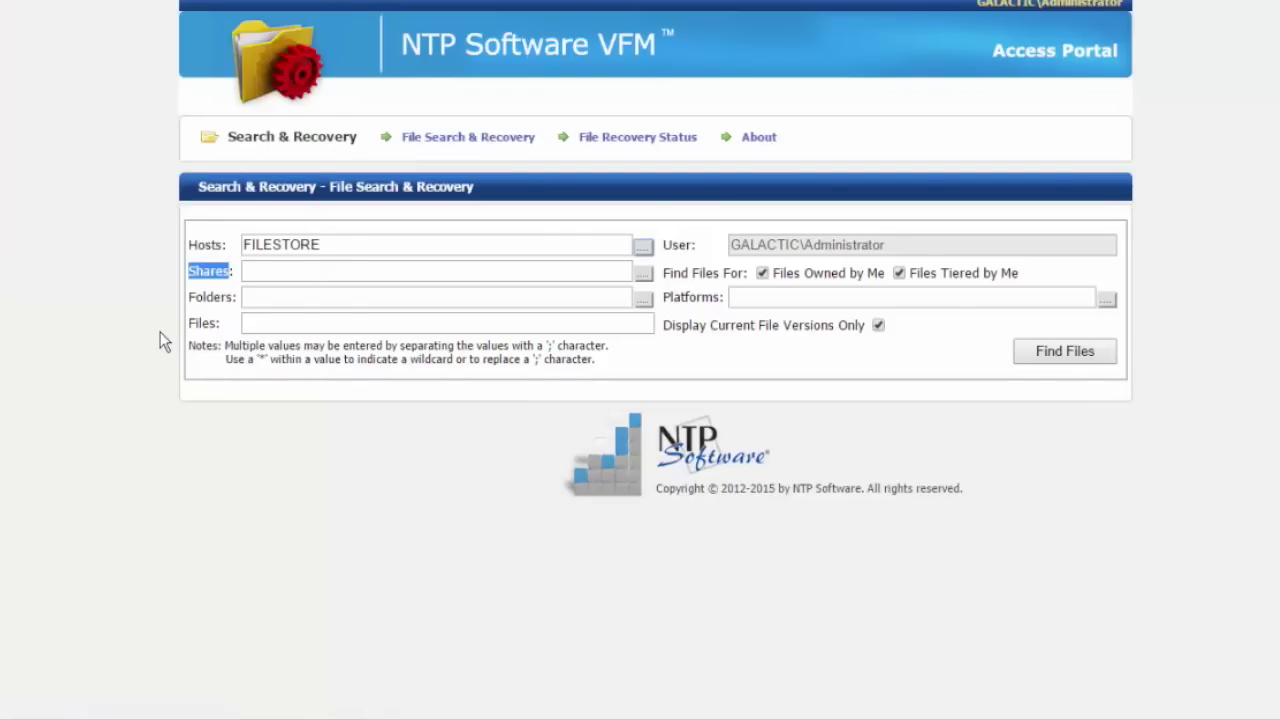
Select the user's hidden share on FILESTORE as the search share.
{"action": "left_click", "coordinate": [649, 270]}
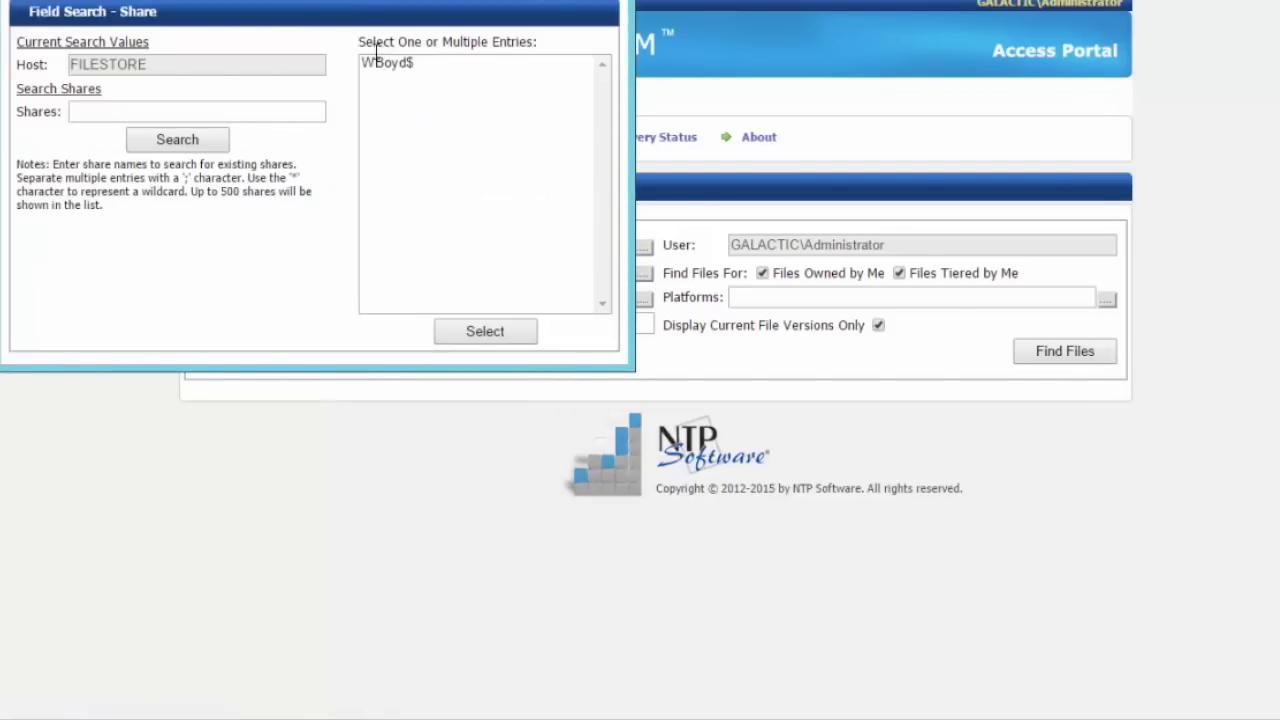
{"action": "left_click", "coordinate": [390, 65]}
{"action": "left_click", "coordinate": [476, 334]}
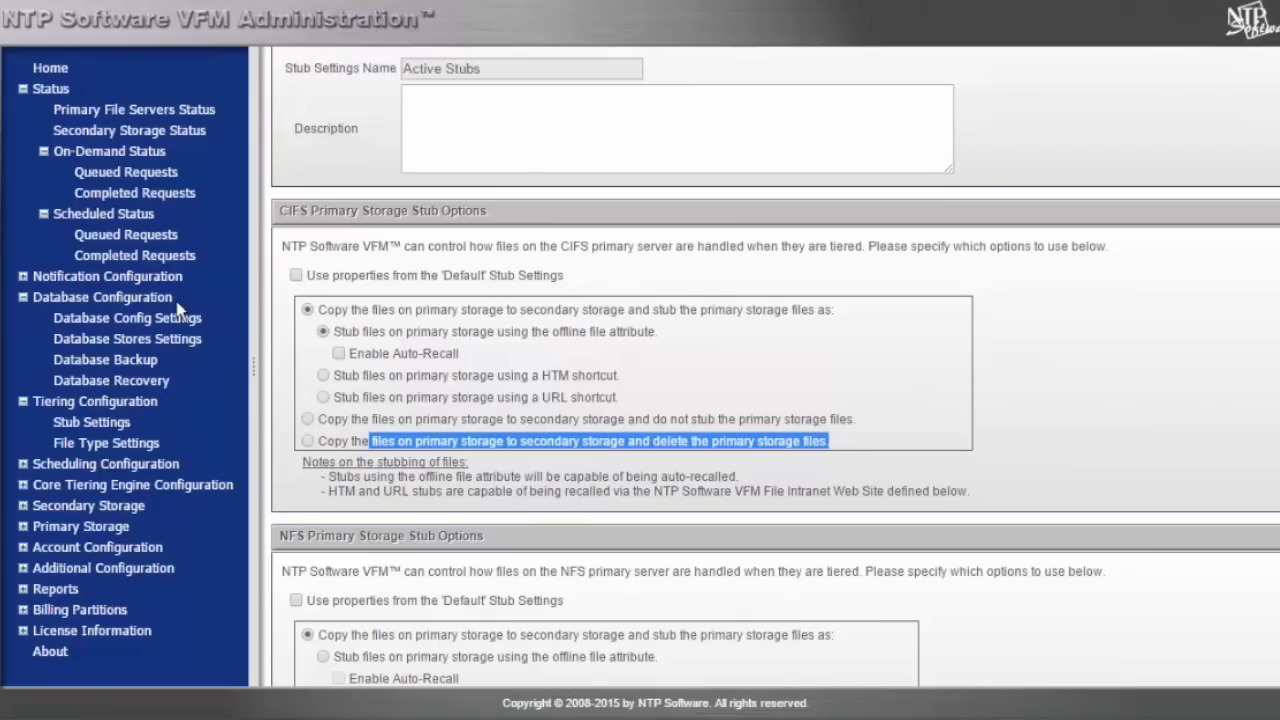
Open the Default schedule from Scheduling Configuration's Hours Of Operation Settings.
{"action": "left_click", "coordinate": [24, 468]}
{"action": "scroll", "coordinate": [70, 495], "scroll_direction": "down", "scroll_amount": 2}
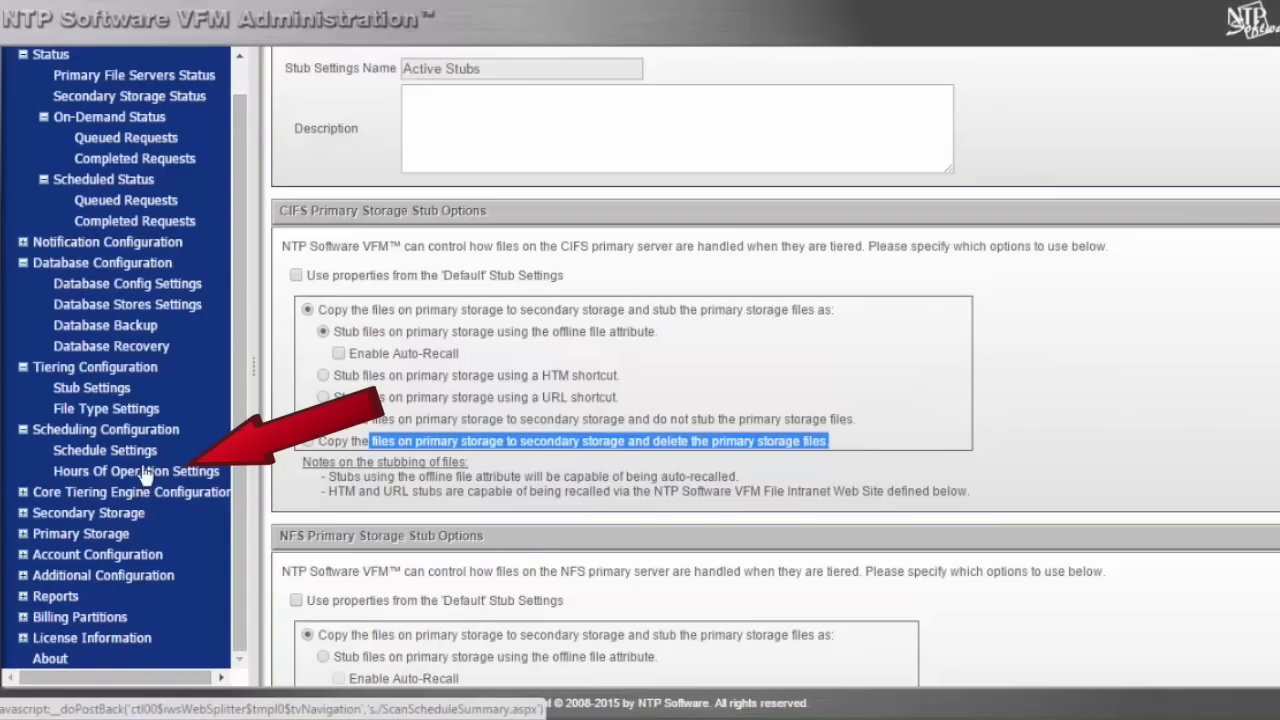
{"action": "left_click", "coordinate": [136, 474]}
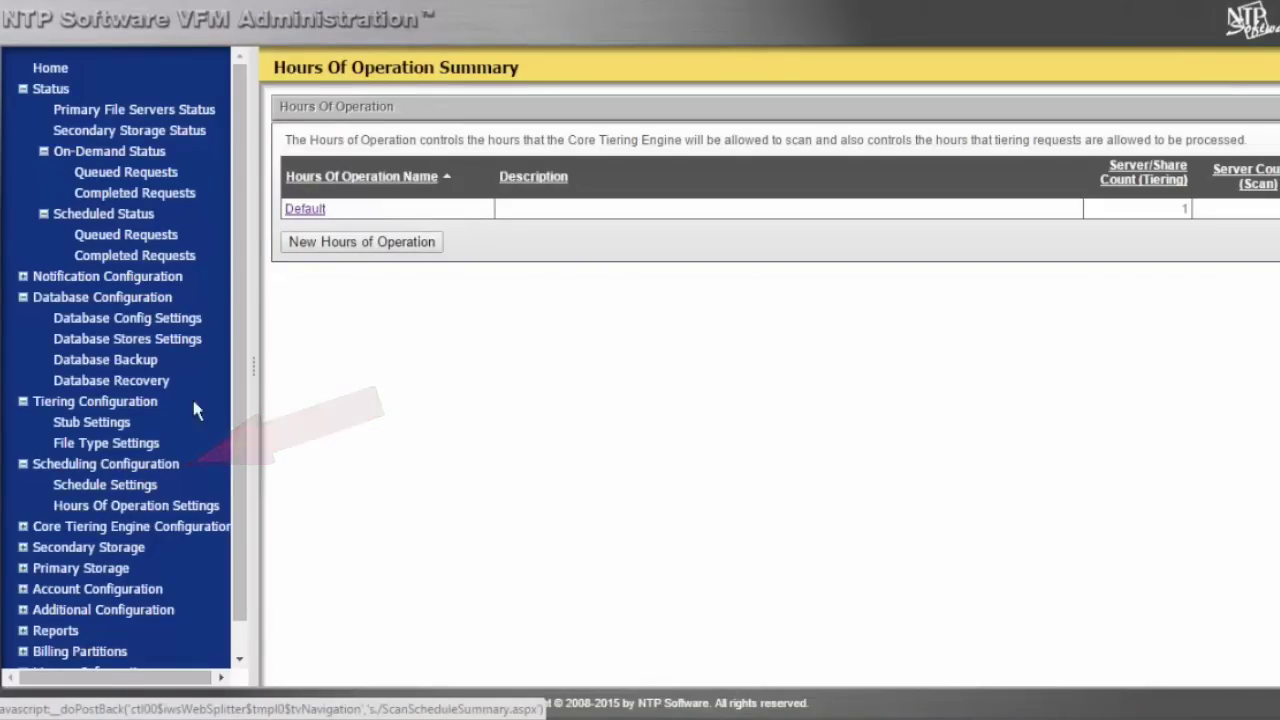
{"action": "left_click", "coordinate": [306, 211]}
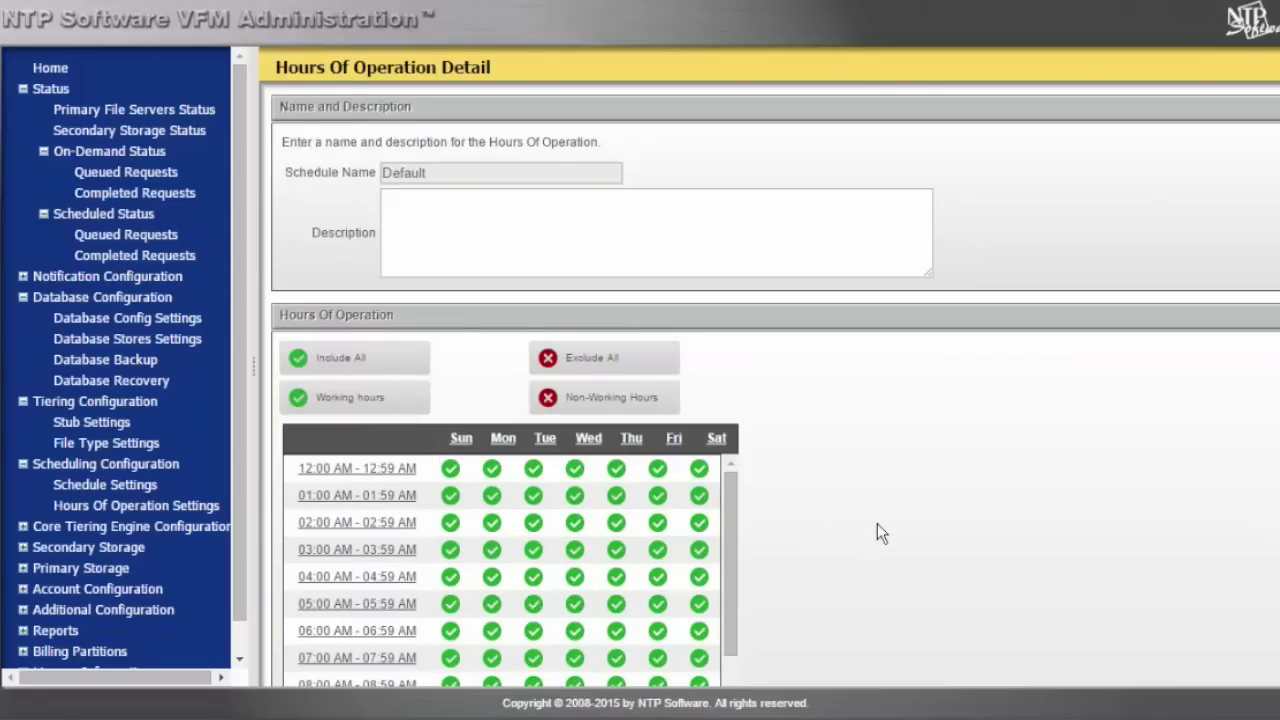
{"action": "left_click", "coordinate": [23, 530]}
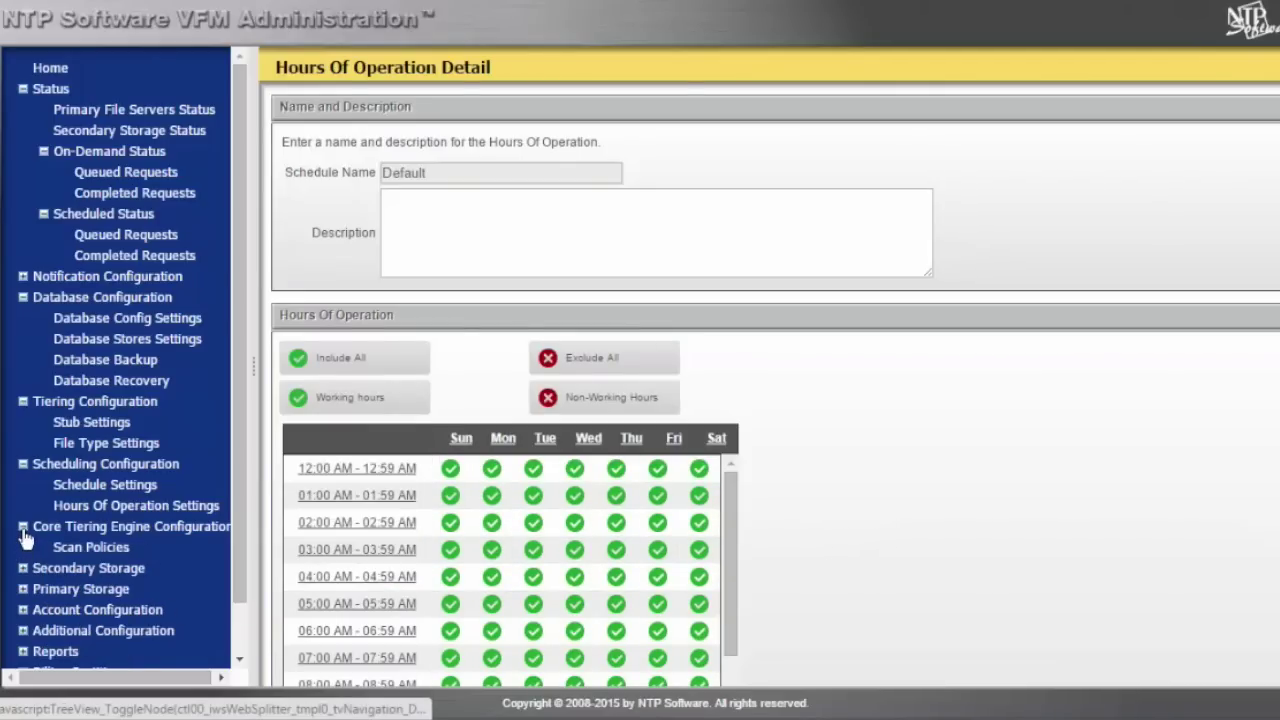
Start a new CTE scan policy from the Scan Policies page.
{"action": "left_click", "coordinate": [88, 549]}
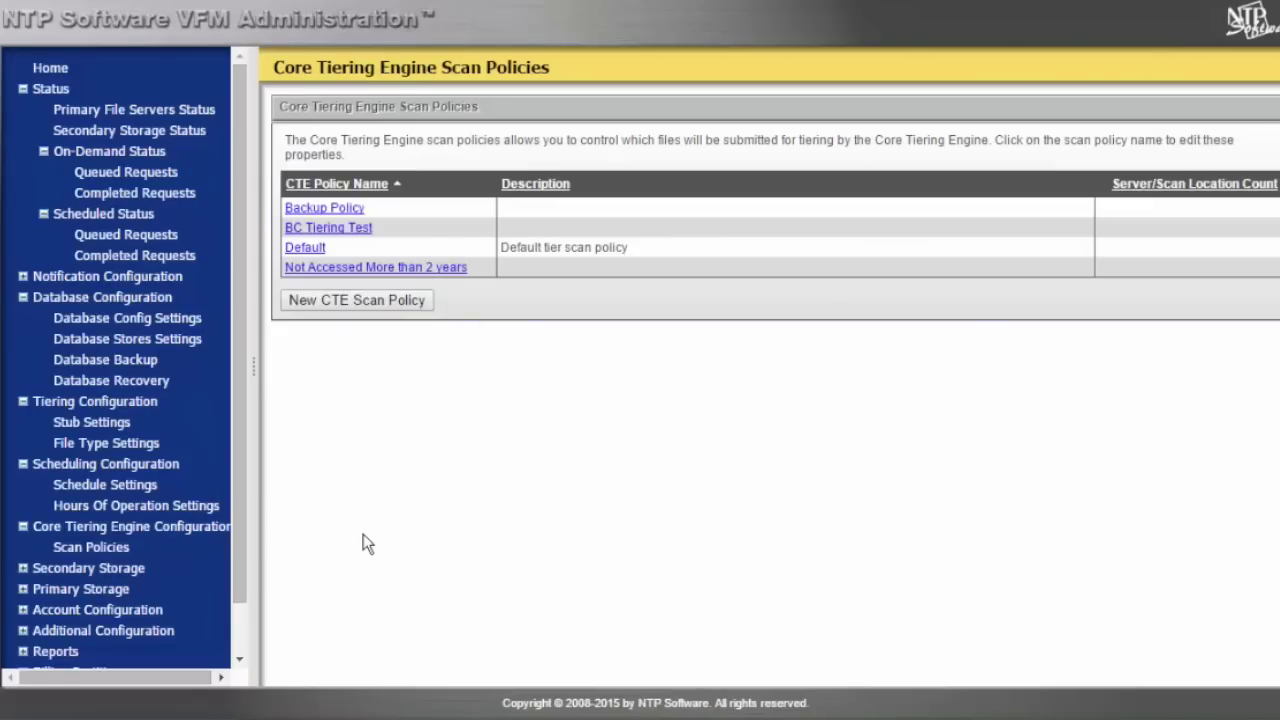
{"action": "left_click", "coordinate": [338, 306]}
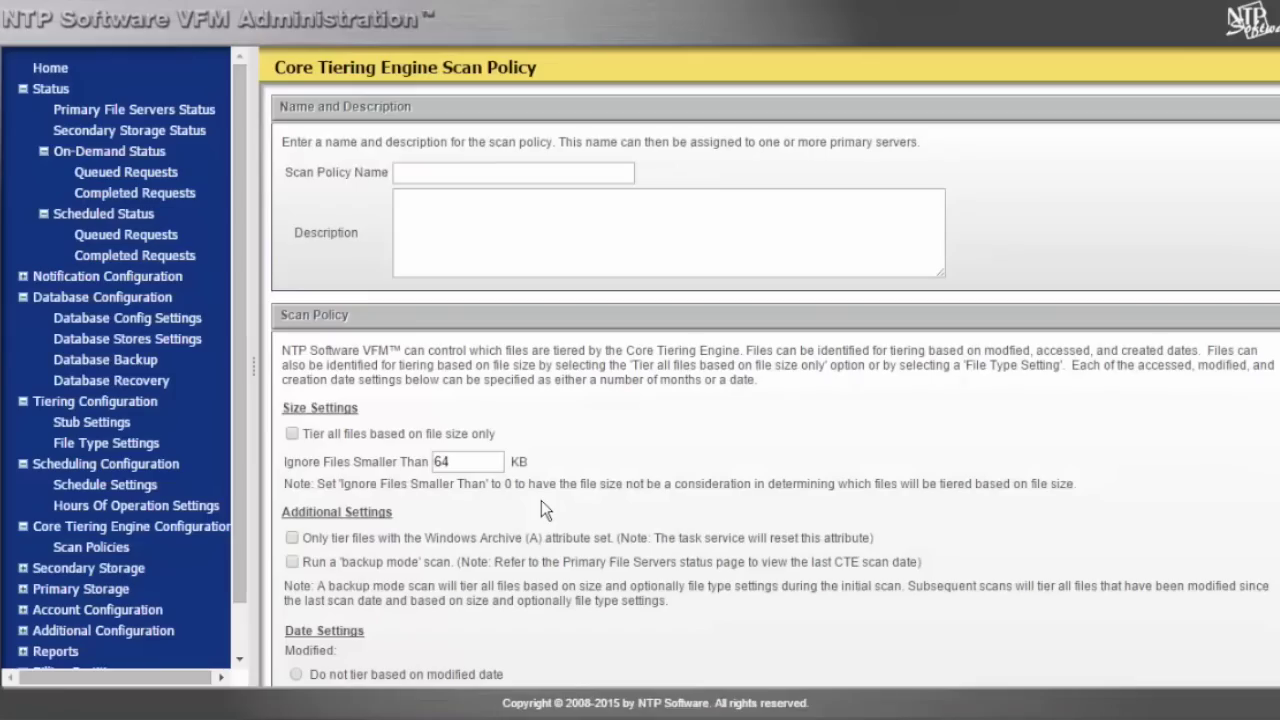
{"action": "scroll", "coordinate": [541, 500], "scroll_direction": "down", "scroll_amount": 1}
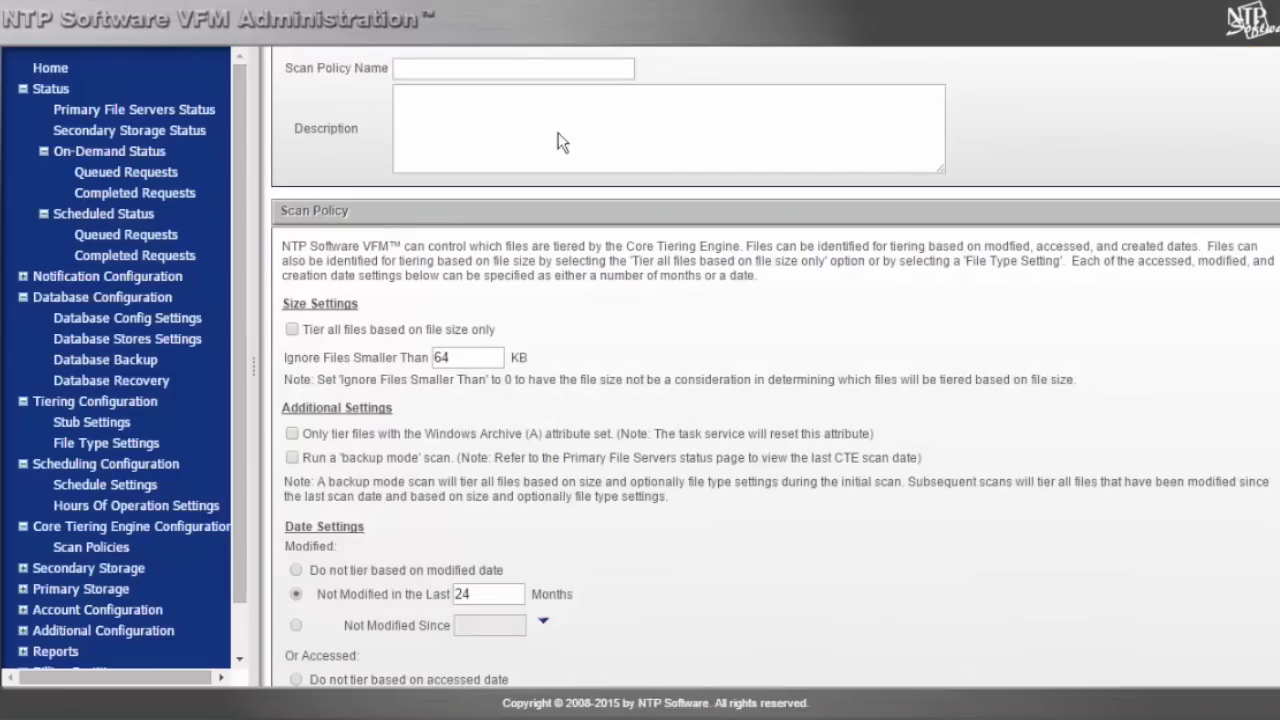
{"action": "left_click_drag", "start_coordinate": [305, 68], "coordinate": [369, 67]}
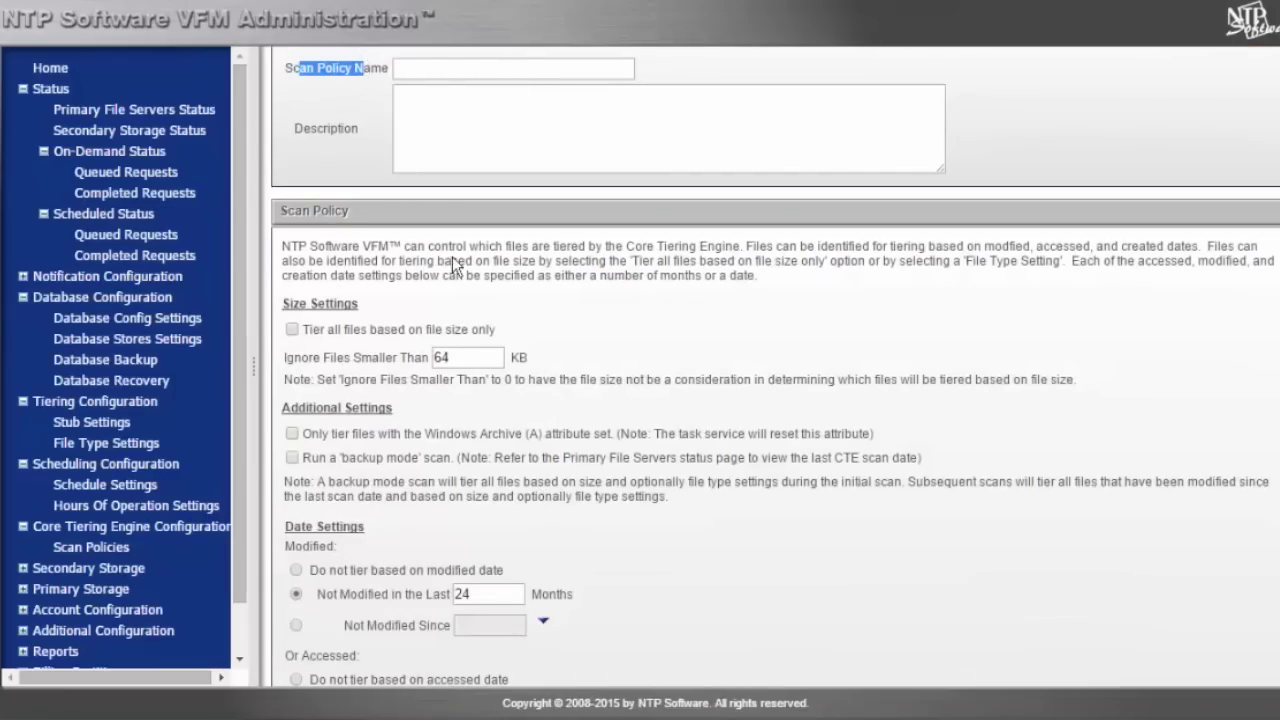
{"action": "scroll", "coordinate": [452, 265], "scroll_direction": "down", "scroll_amount": 1}
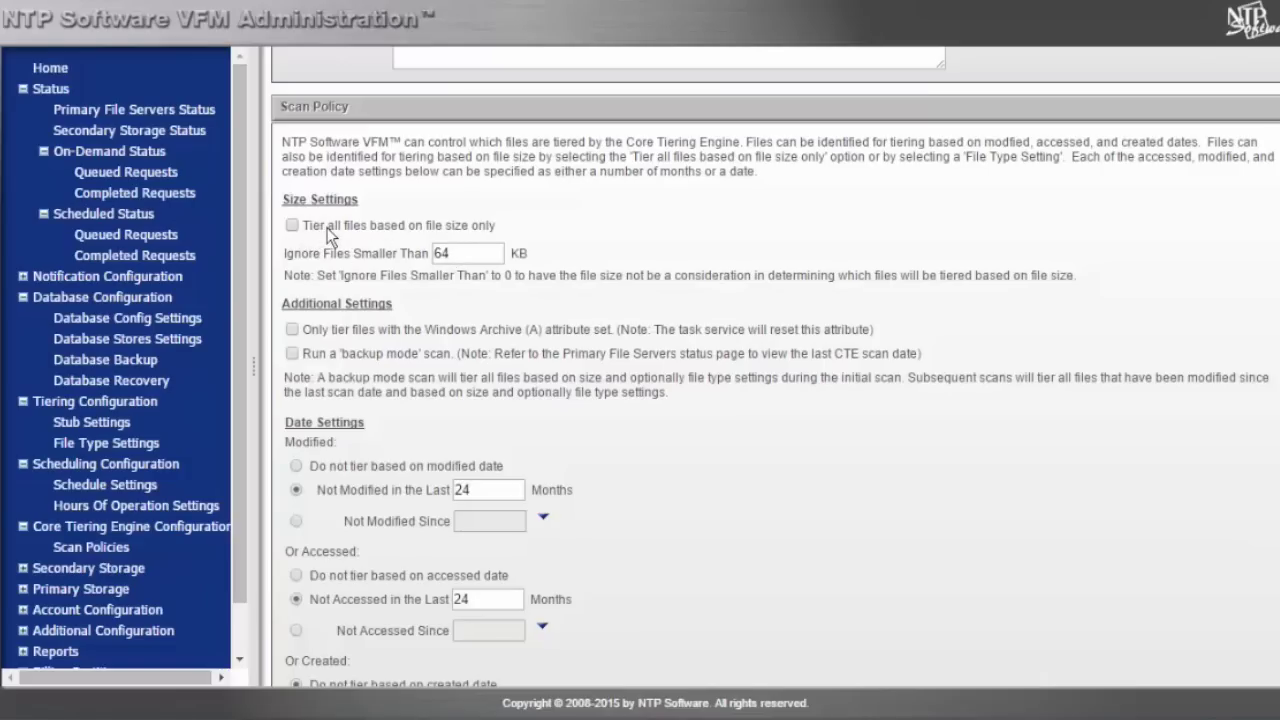
Point out the tier-by-file-size-only option and the 24-month not-modified and not-accessed thresholds.
{"action": "double_click", "coordinate": [333, 225]}
{"action": "left_click_drag", "start_coordinate": [375, 233], "coordinate": [508, 224]}
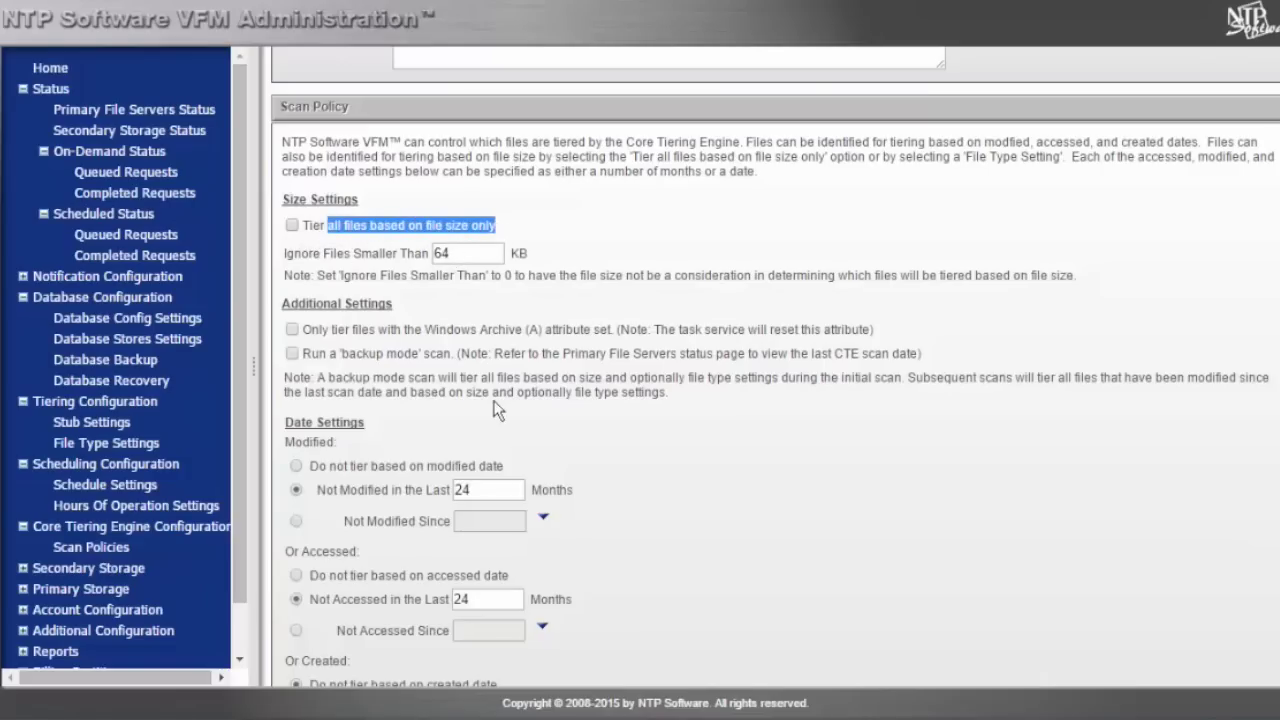
{"action": "scroll", "coordinate": [491, 400], "scroll_direction": "down", "scroll_amount": 2}
{"action": "scroll", "coordinate": [490, 399], "scroll_direction": "down", "scroll_amount": 1}
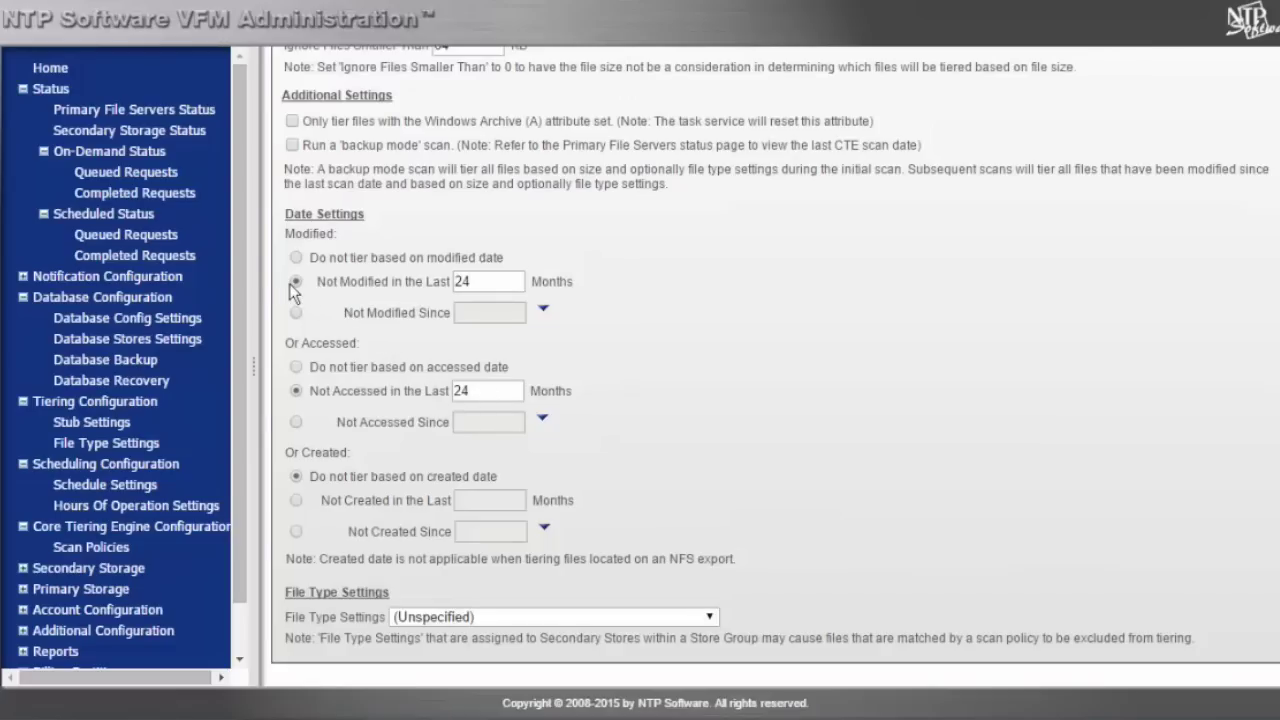
{"action": "double_click", "coordinate": [483, 287]}
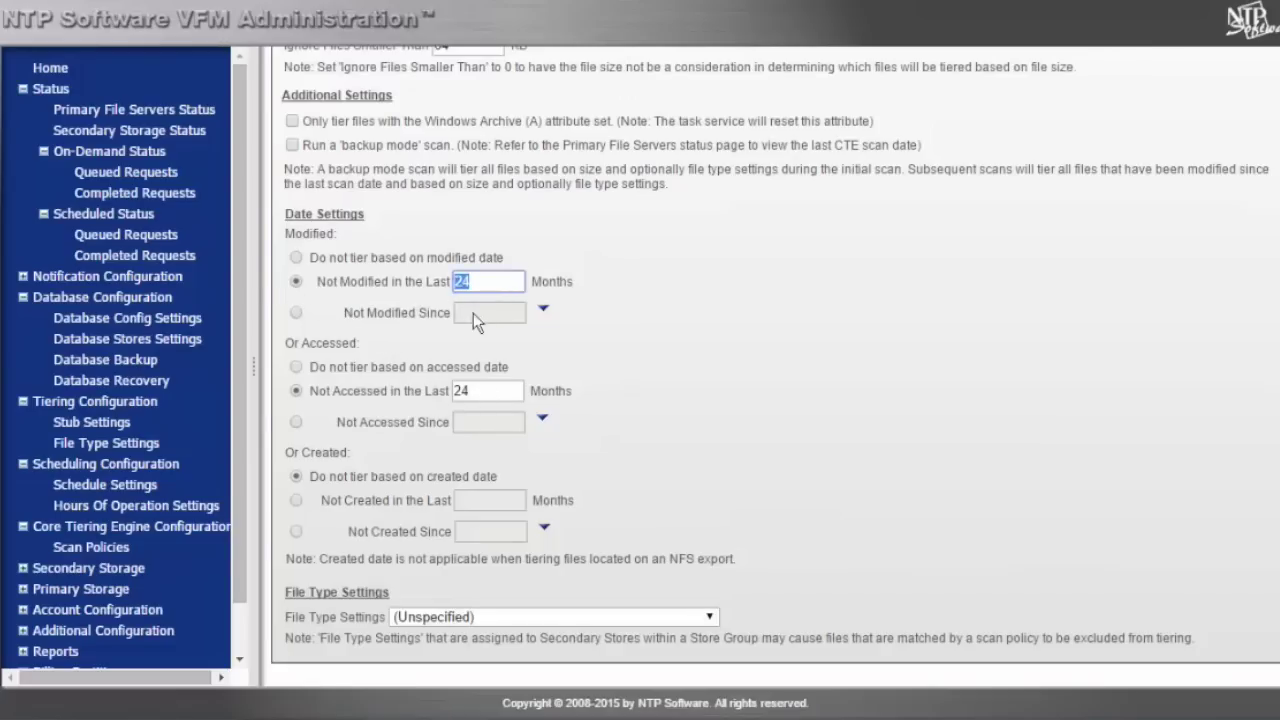
{"action": "double_click", "coordinate": [486, 391]}
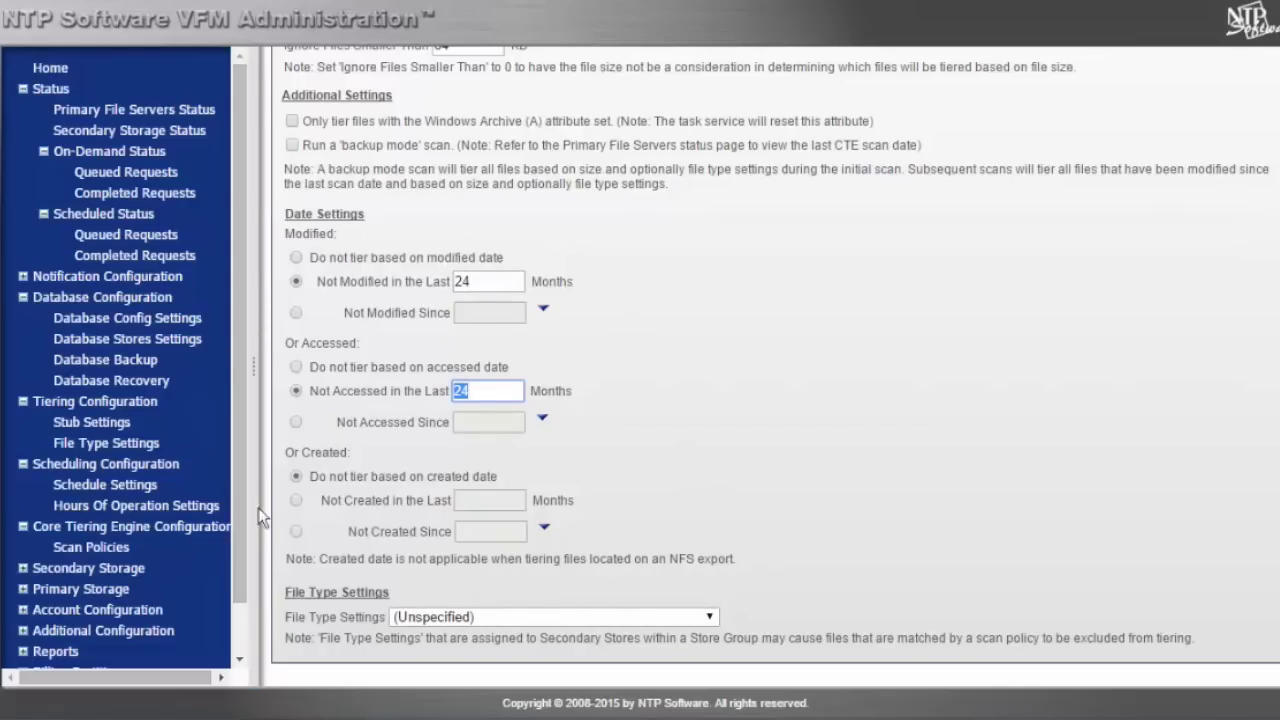
Review FILESTORE's shares and their Scan Policy options, then return to Primary File Servers.
{"action": "left_click", "coordinate": [22, 589]}
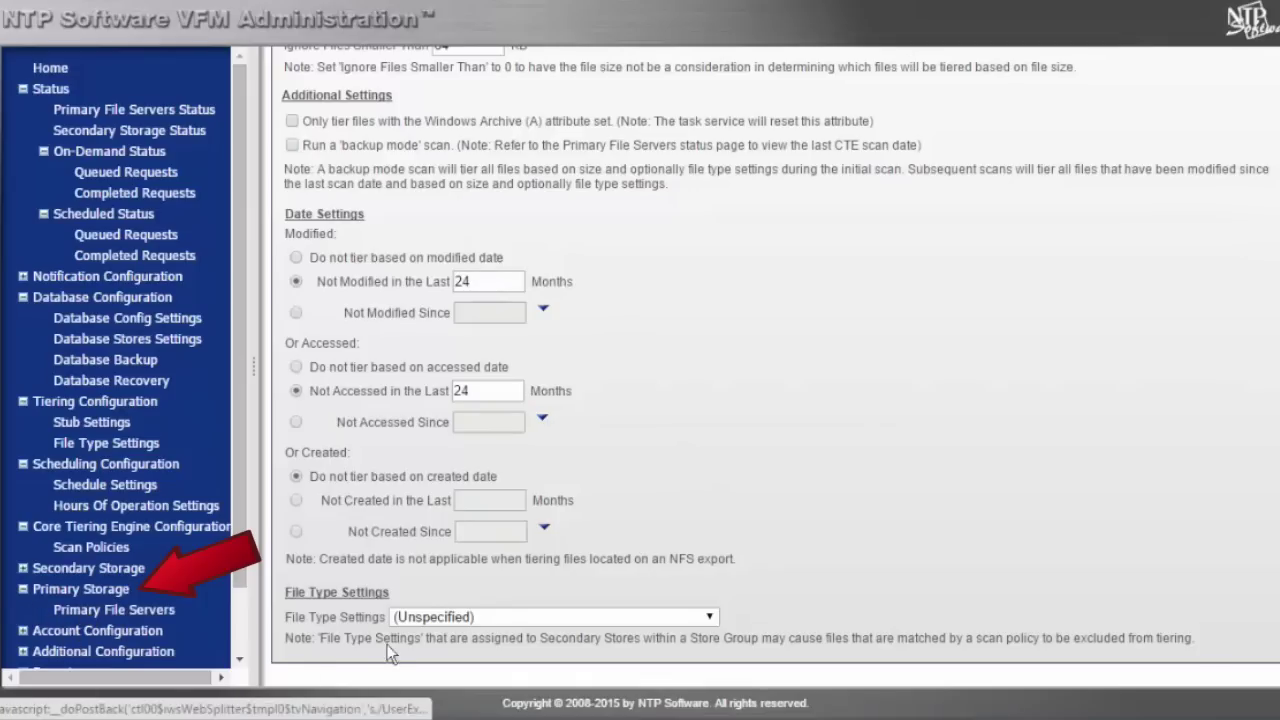
{"action": "left_click", "coordinate": [87, 612]}
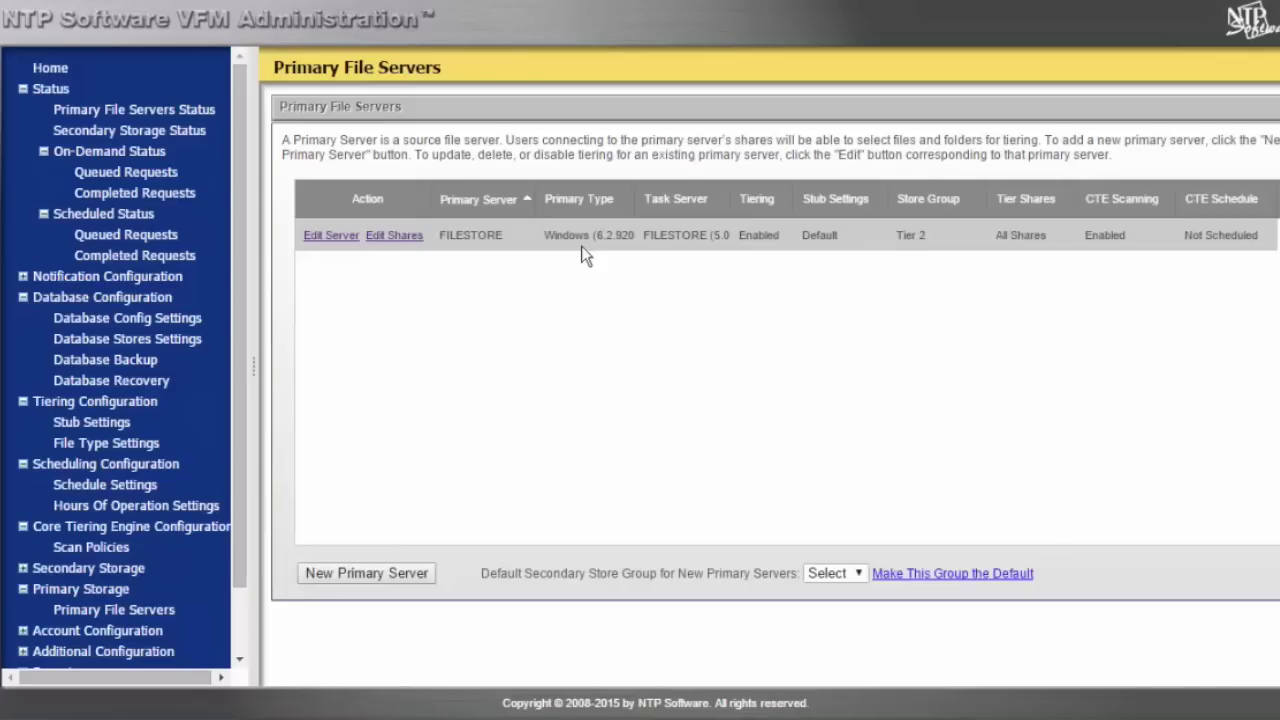
{"action": "left_click", "coordinate": [383, 238]}
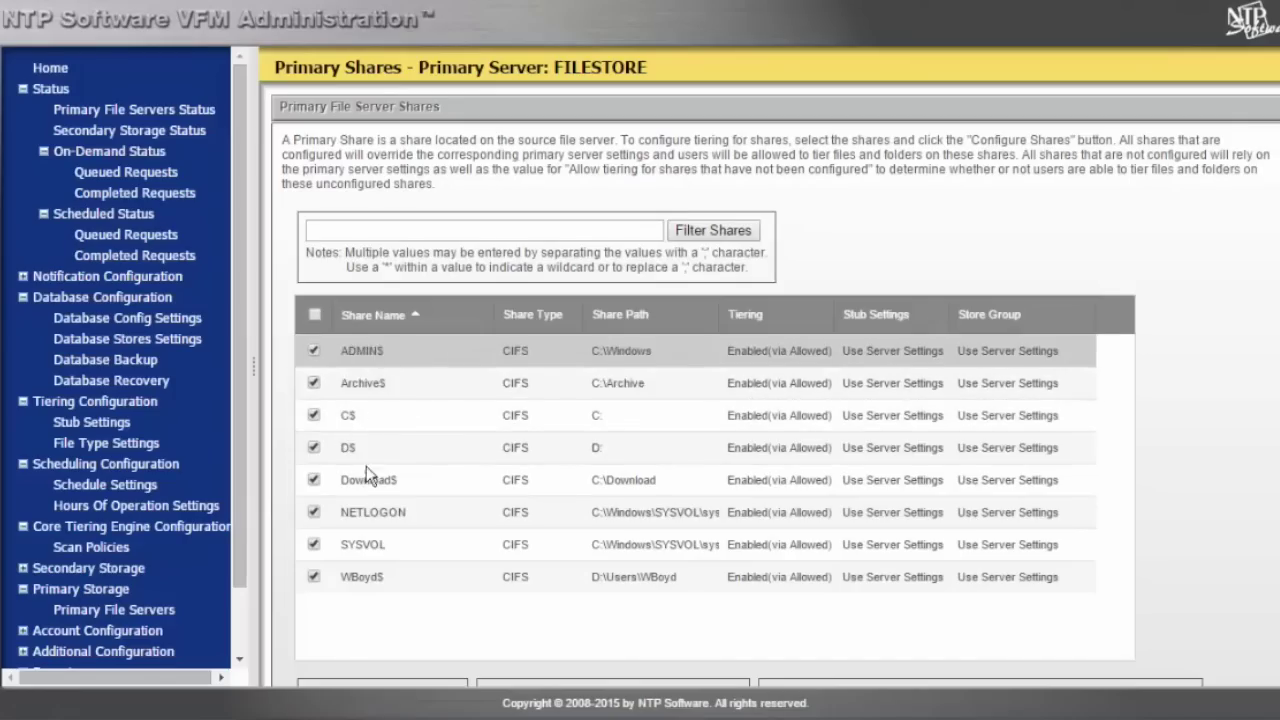
{"action": "scroll", "coordinate": [383, 597], "scroll_direction": "down", "scroll_amount": 1}
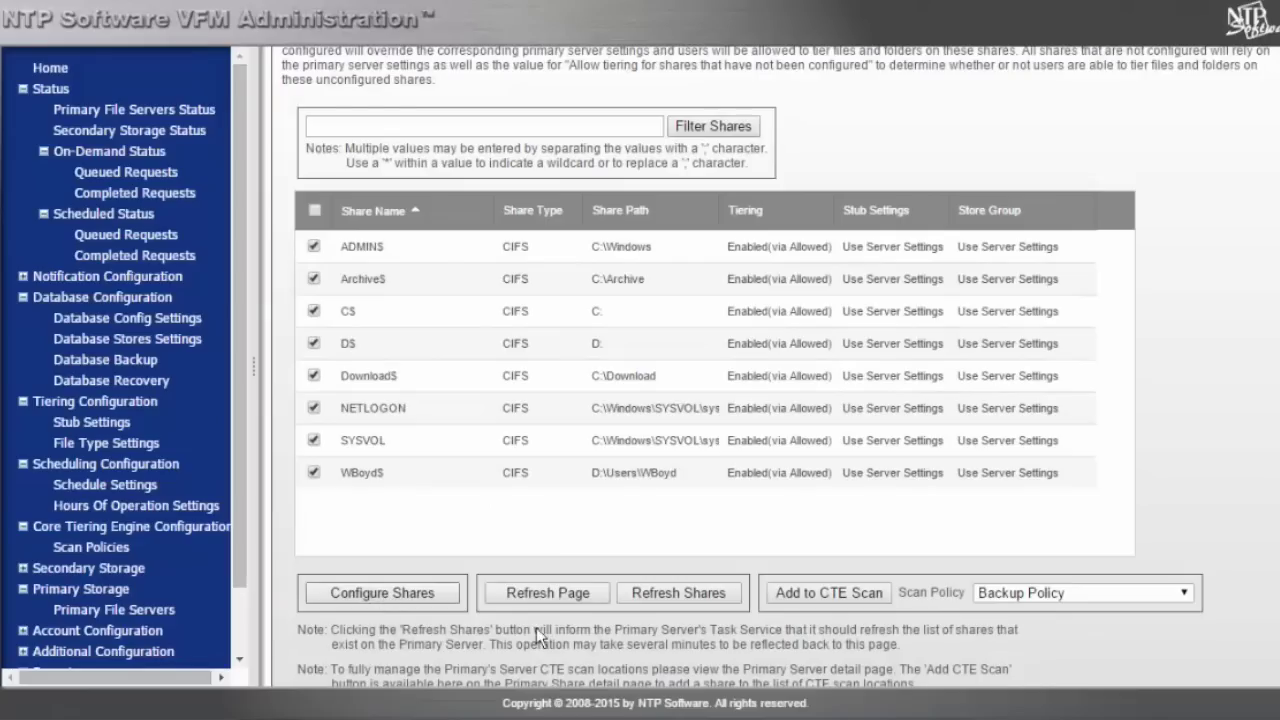
{"action": "left_click", "coordinate": [1121, 595]}
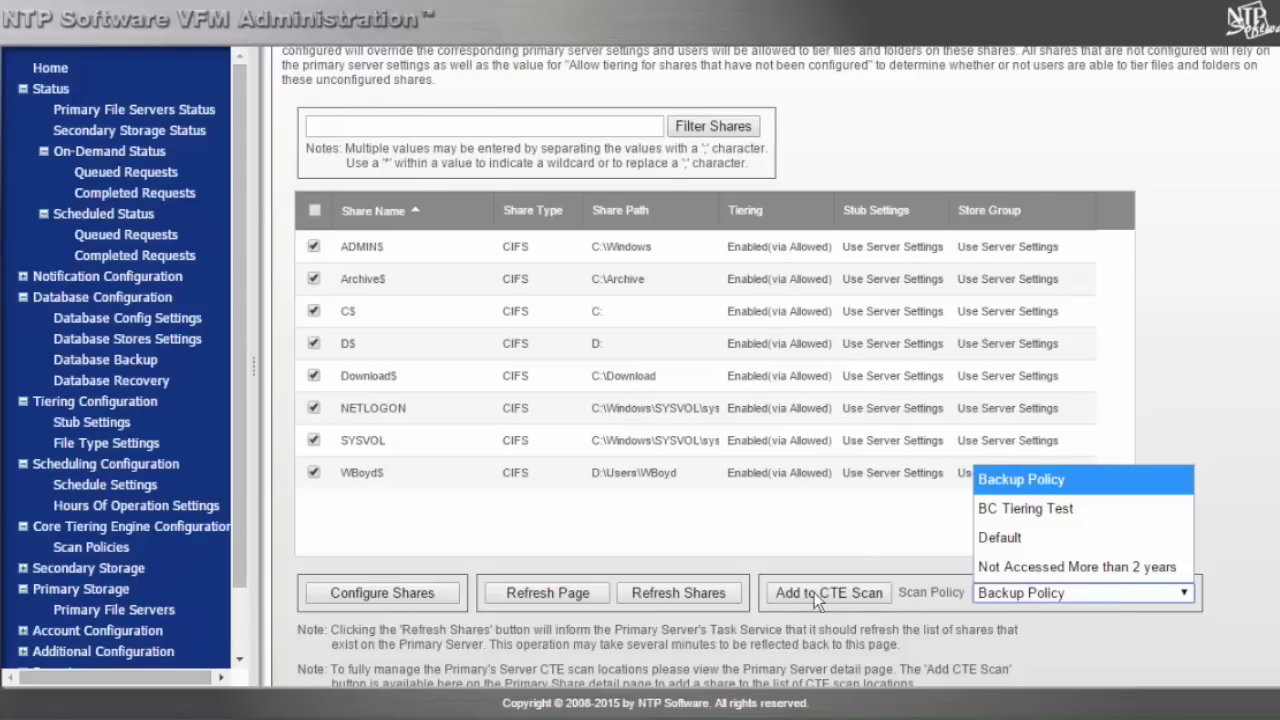
{"action": "left_click", "coordinate": [139, 617]}
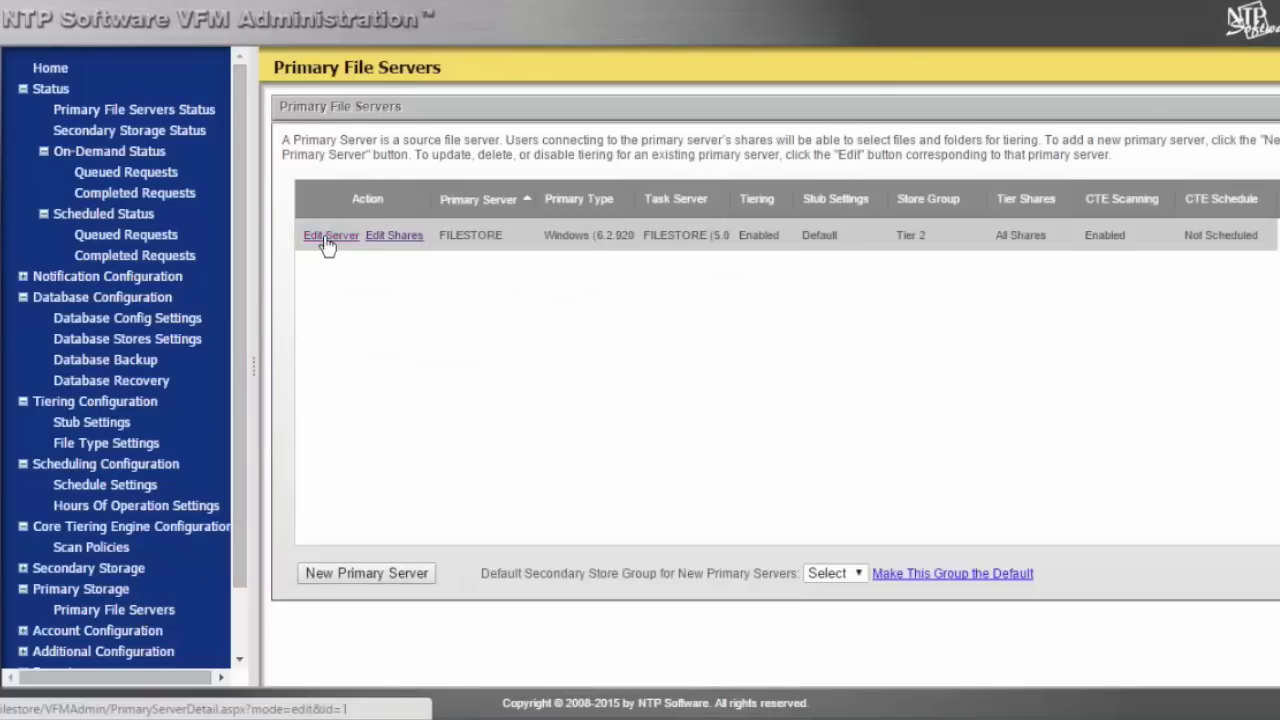
Open FILESTORE's server settings and point out Secondary Store Group and Core Tiering Engine Settings.
{"action": "left_click", "coordinate": [326, 240]}
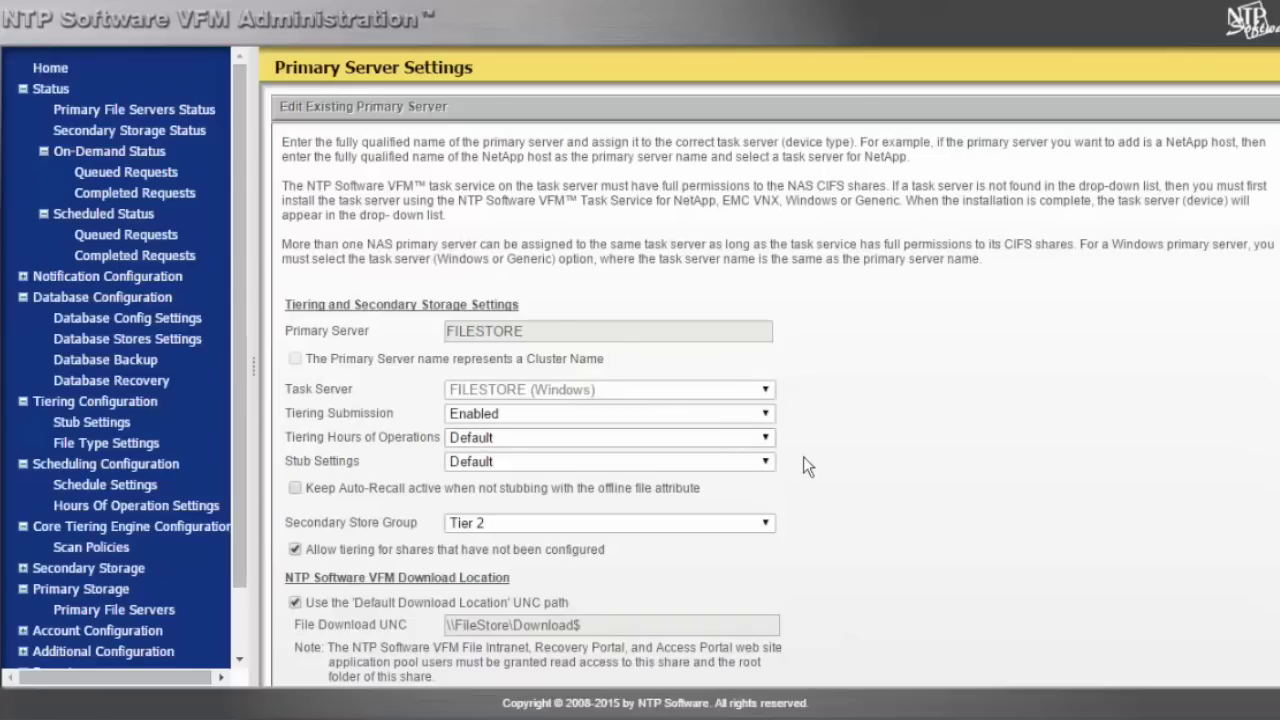
{"action": "scroll", "coordinate": [803, 456], "scroll_direction": "down", "scroll_amount": 1}
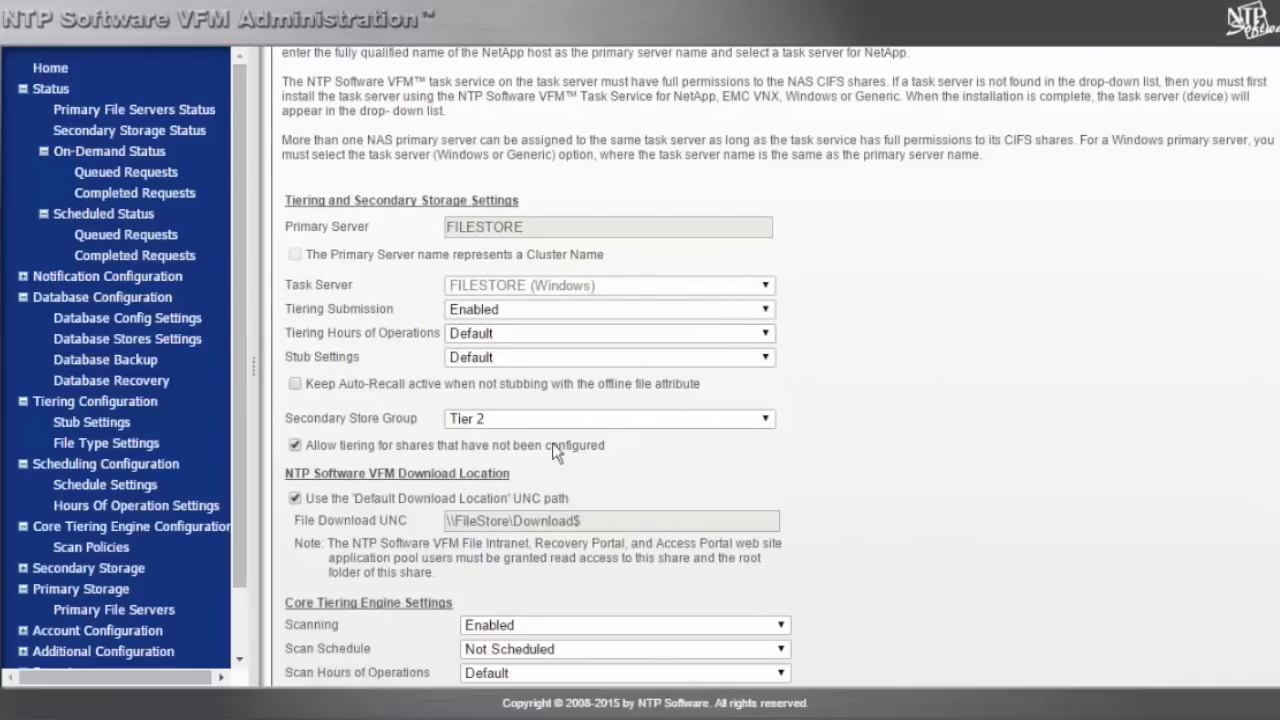
{"action": "left_click_drag", "start_coordinate": [347, 427], "coordinate": [384, 420]}
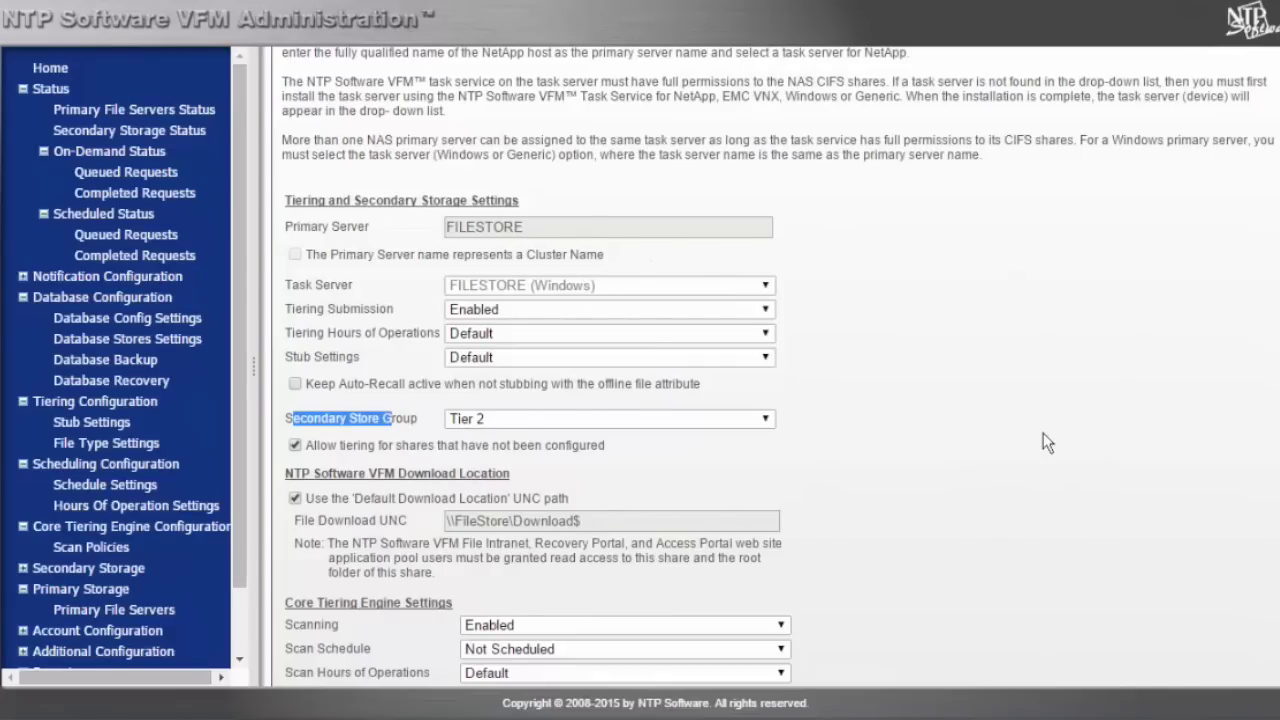
{"action": "scroll", "coordinate": [1043, 435], "scroll_direction": "down", "scroll_amount": 3}
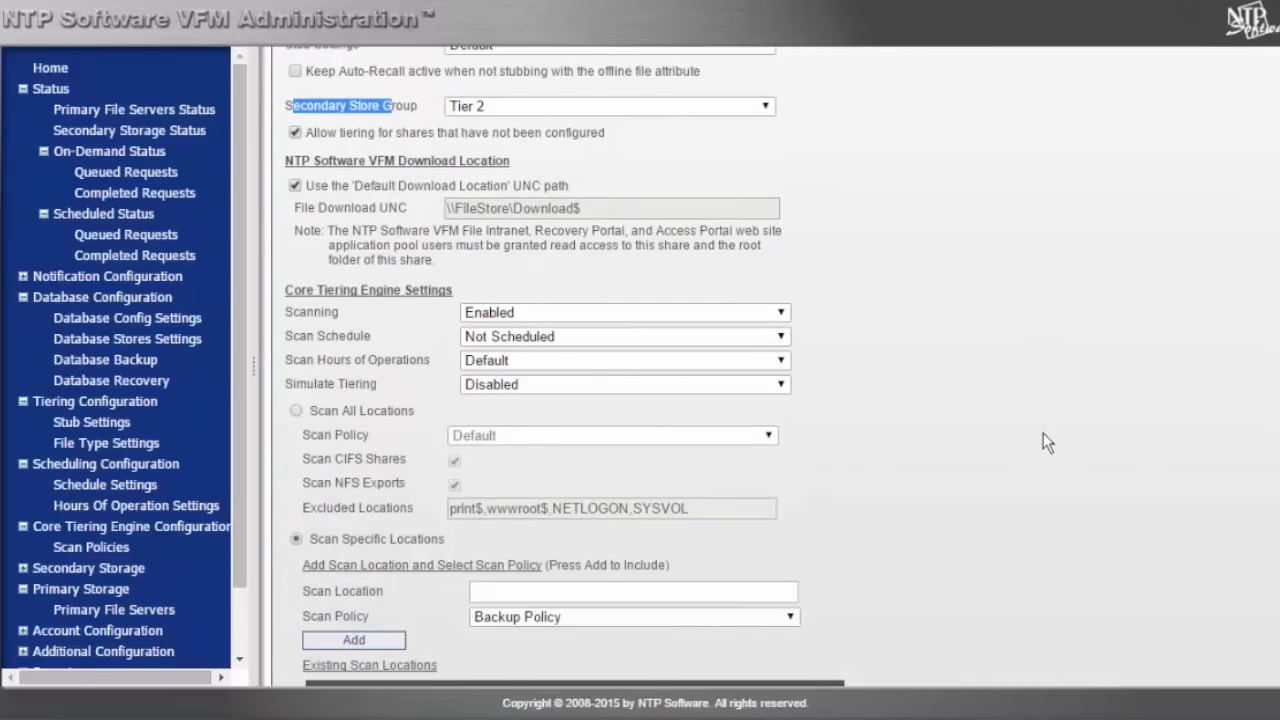
{"action": "scroll", "coordinate": [1043, 433], "scroll_direction": "down", "scroll_amount": 1}
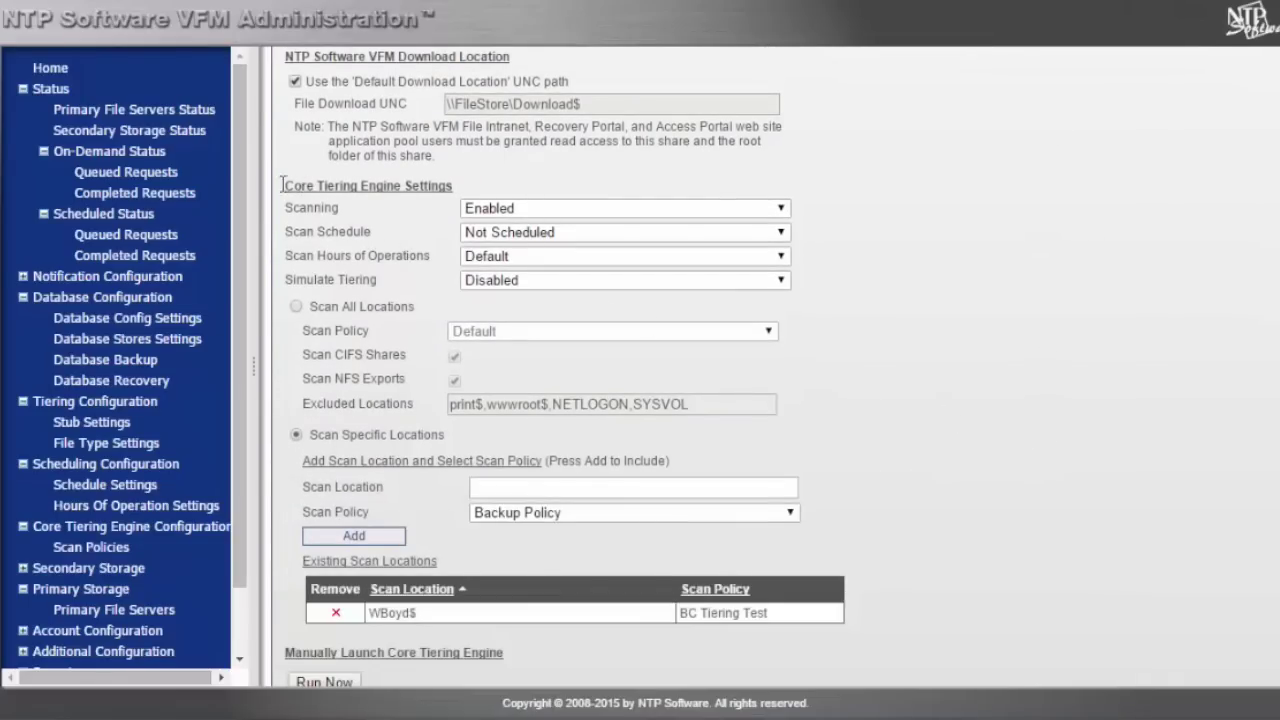
{"action": "left_click_drag", "start_coordinate": [309, 189], "coordinate": [452, 193]}
Check the Simulate Tiering choices and leave it Disabled.
{"action": "left_click", "coordinate": [462, 196]}
{"action": "left_click", "coordinate": [583, 282]}
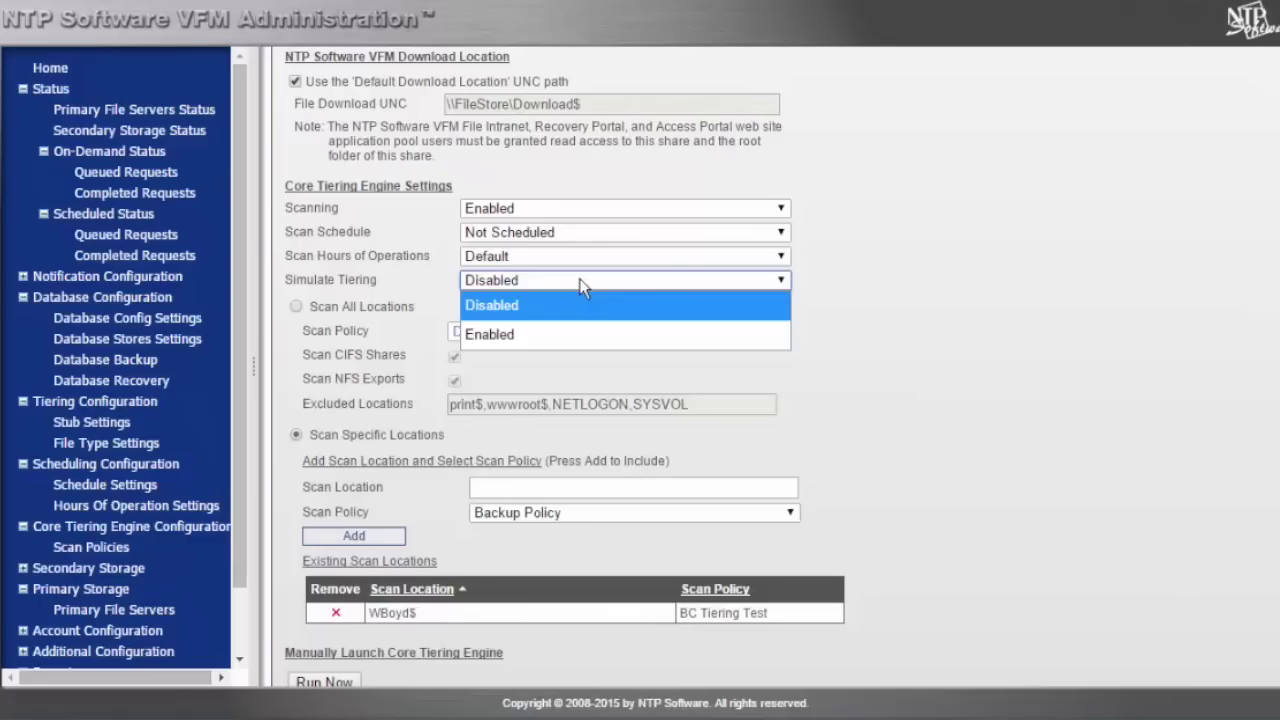
{"action": "left_click", "coordinate": [913, 440]}
{"action": "scroll", "coordinate": [912, 440], "scroll_direction": "down", "scroll_amount": 1}
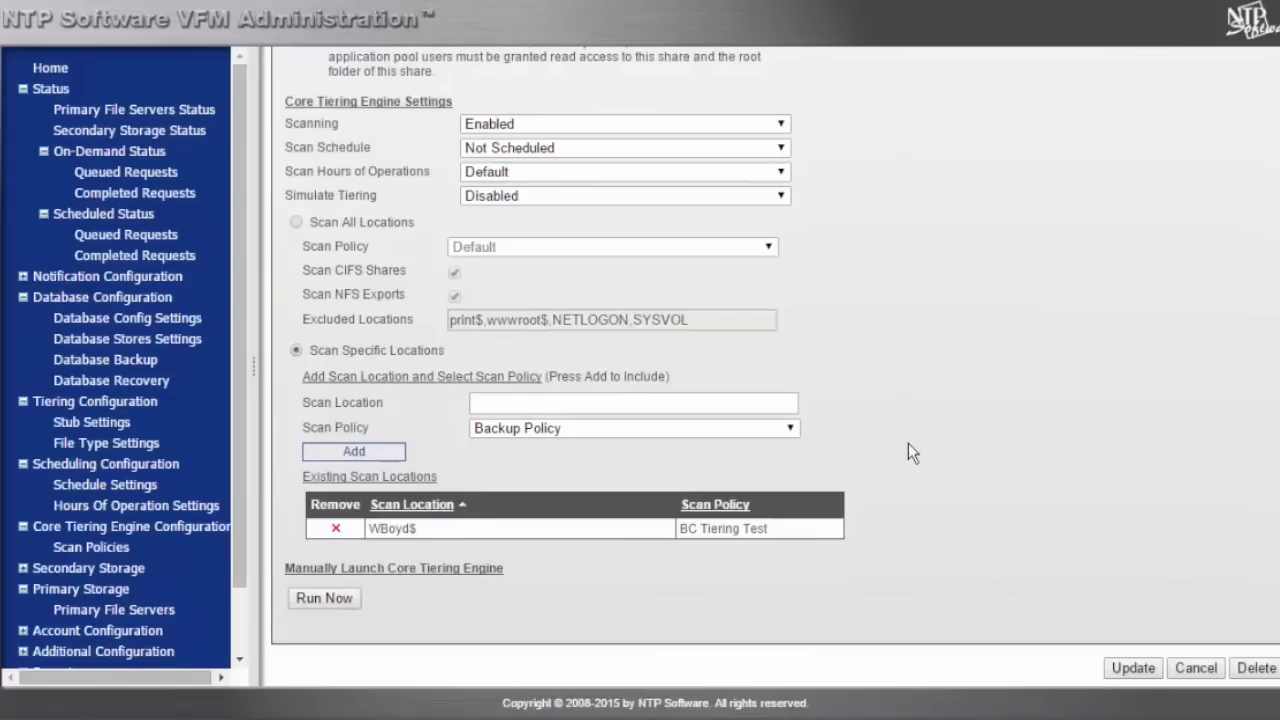
{"action": "left_click_drag", "start_coordinate": [424, 529], "coordinate": [373, 533]}
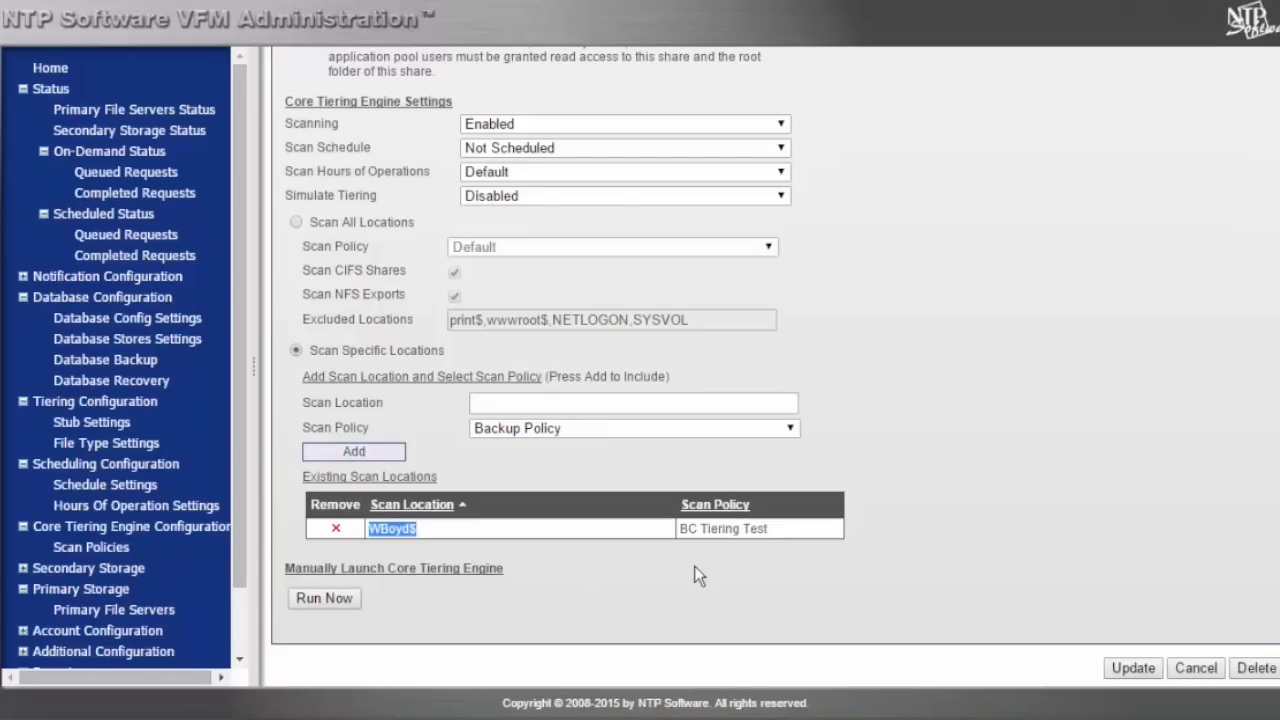
{"action": "left_click_drag", "start_coordinate": [771, 528], "coordinate": [680, 530]}
{"action": "left_click", "coordinate": [718, 426]}
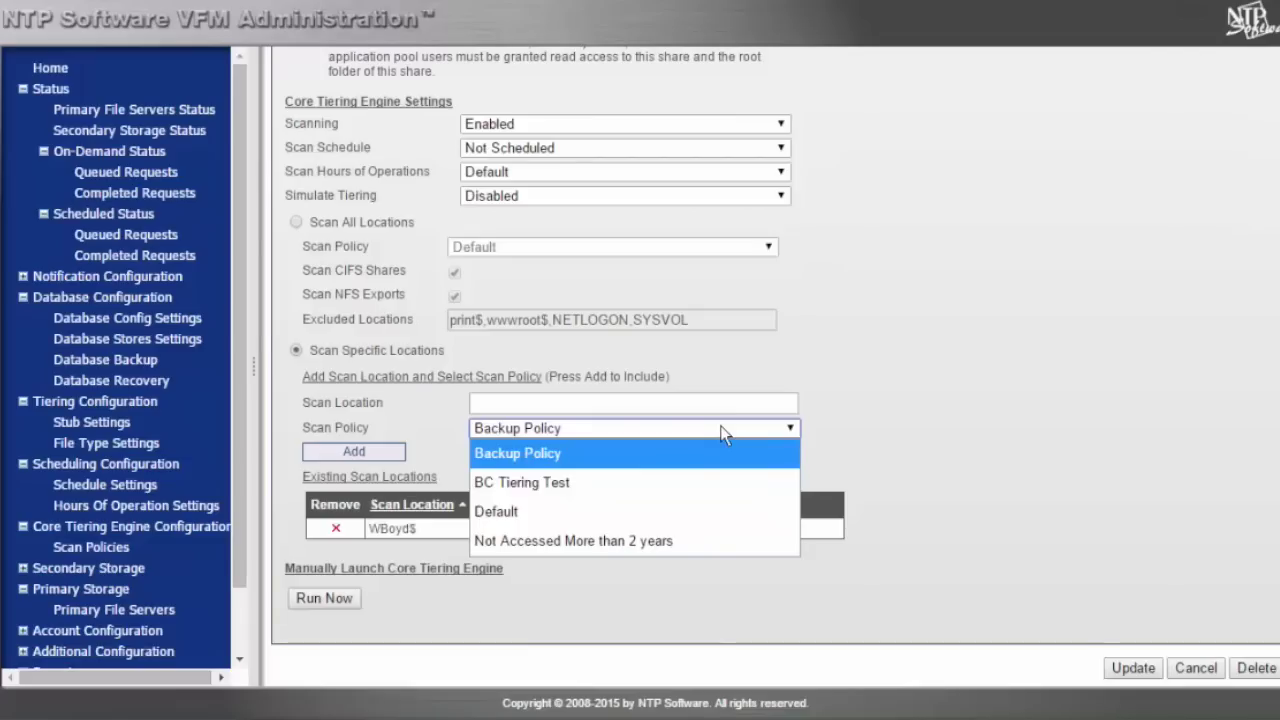
{"action": "left_click", "coordinate": [725, 430]}
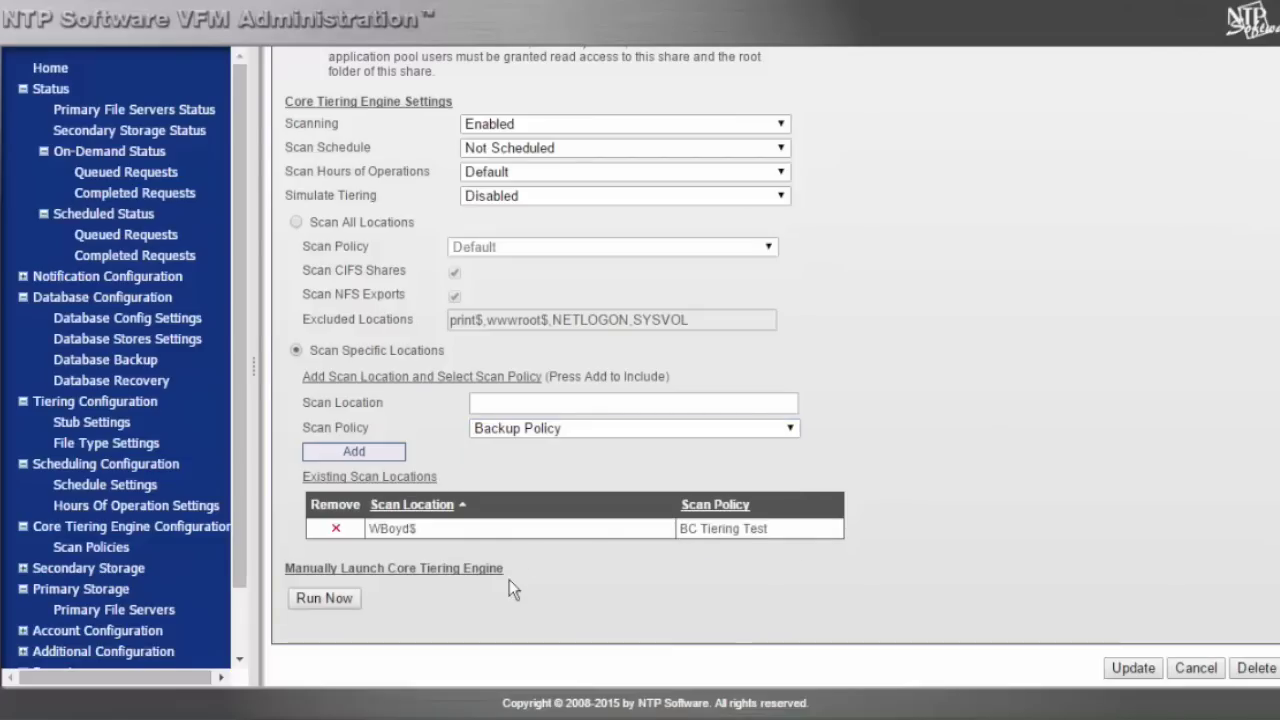
{"action": "left_click_drag", "start_coordinate": [395, 605], "coordinate": [306, 563]}
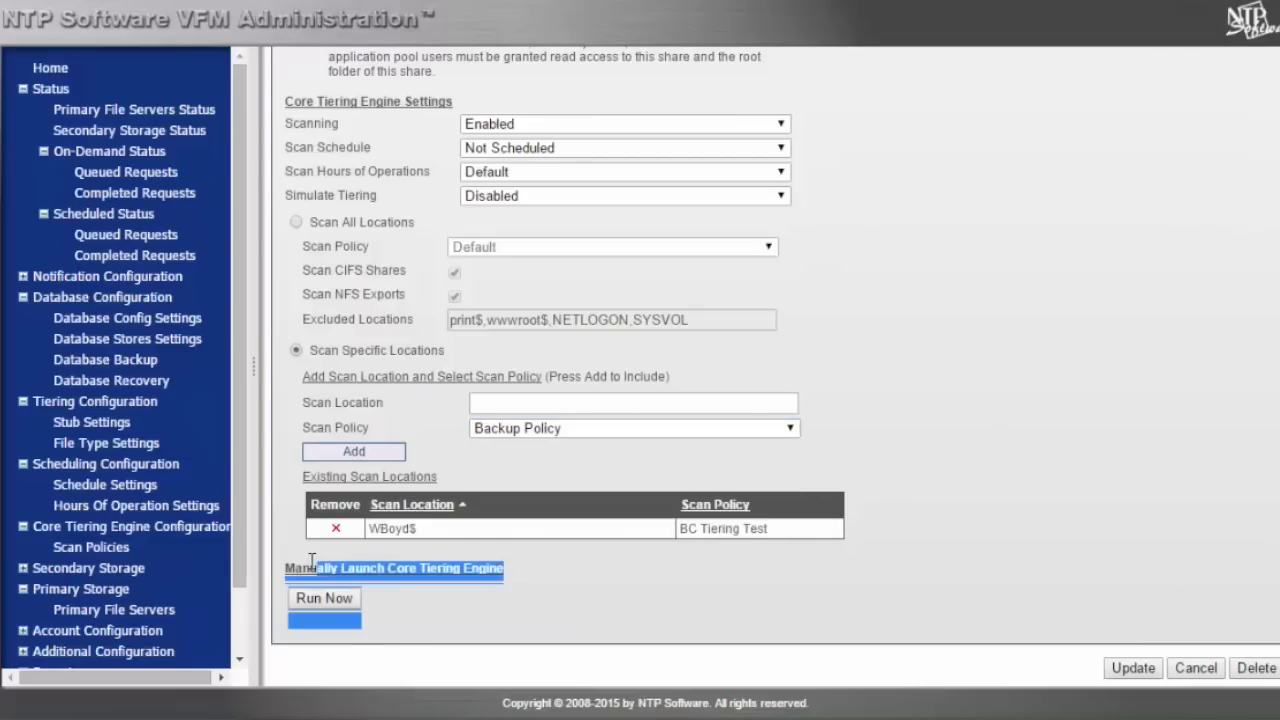
{"action": "left_click", "coordinate": [514, 620]}
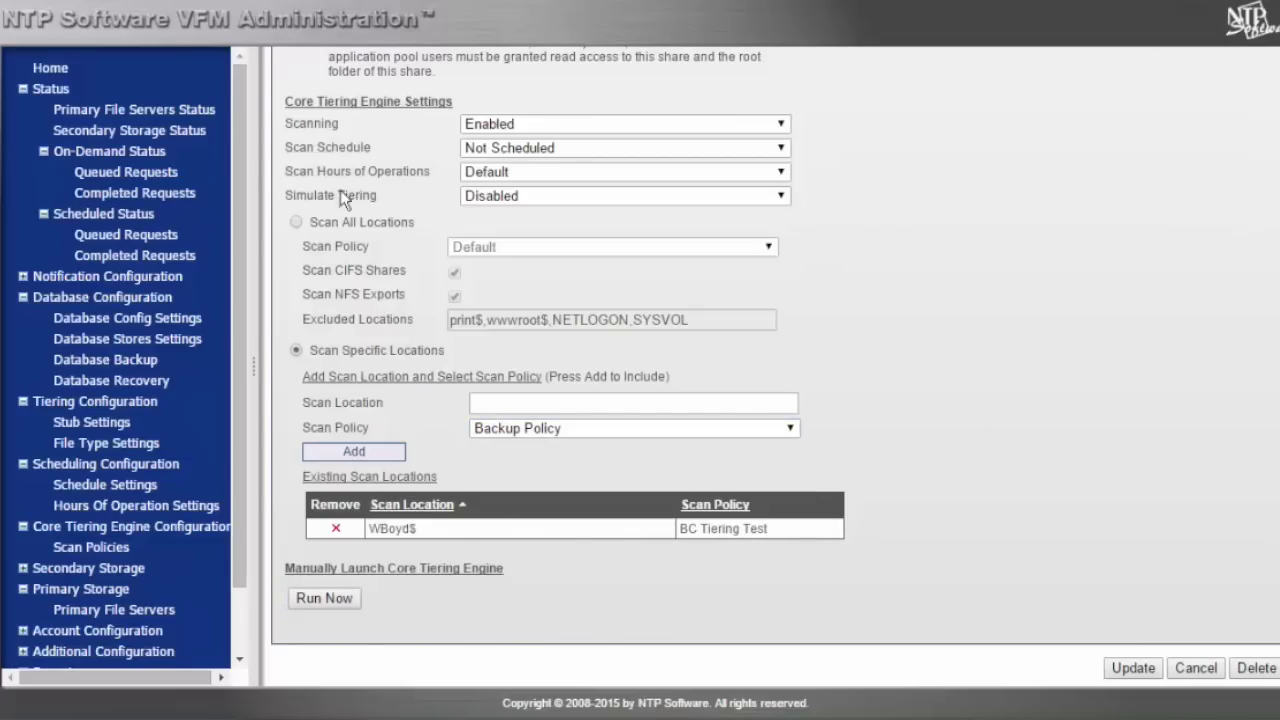
{"action": "left_click_drag", "start_coordinate": [285, 147], "coordinate": [372, 141]}
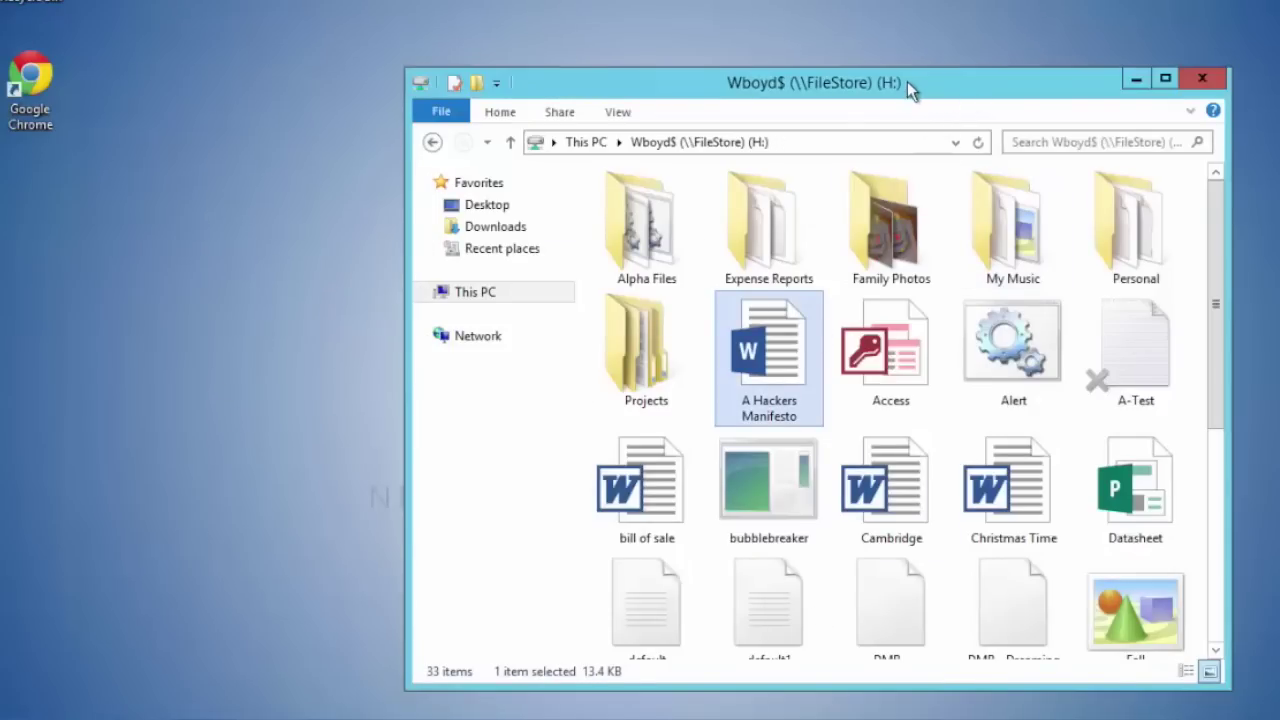
{"action": "left_click_drag", "start_coordinate": [907, 81], "coordinate": [814, 57]}
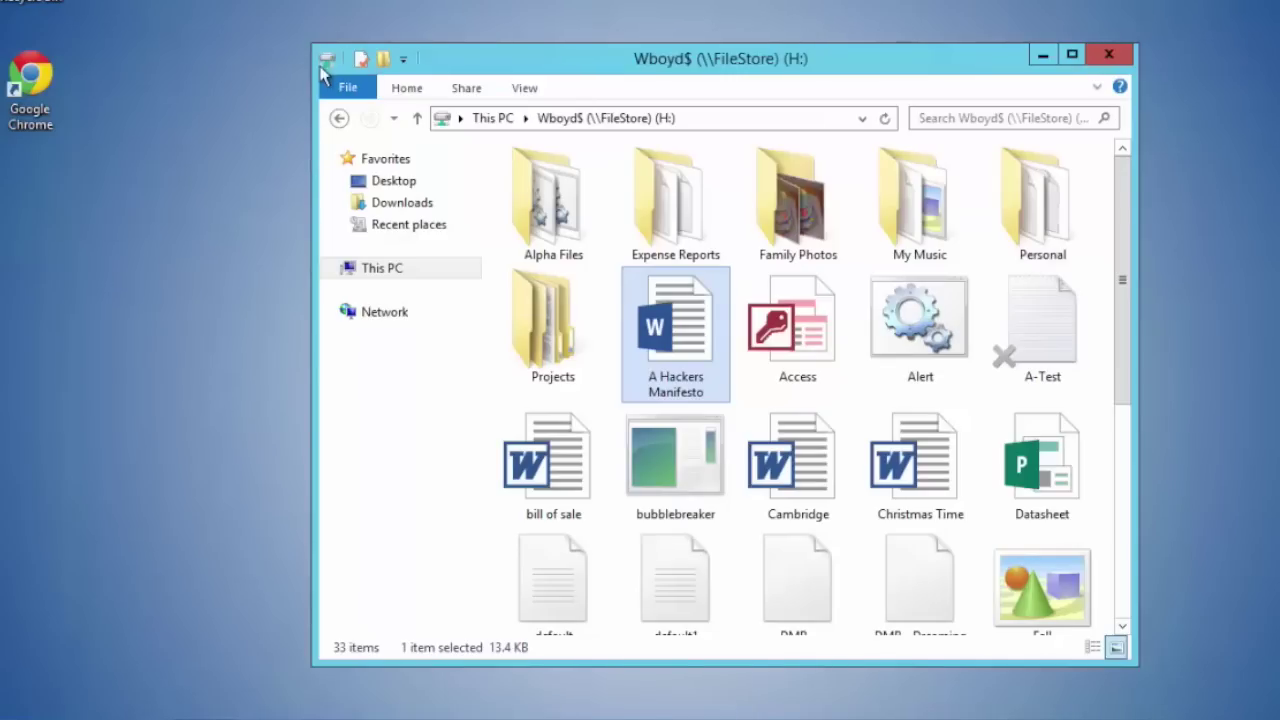
{"action": "left_click", "coordinate": [288, 130]}
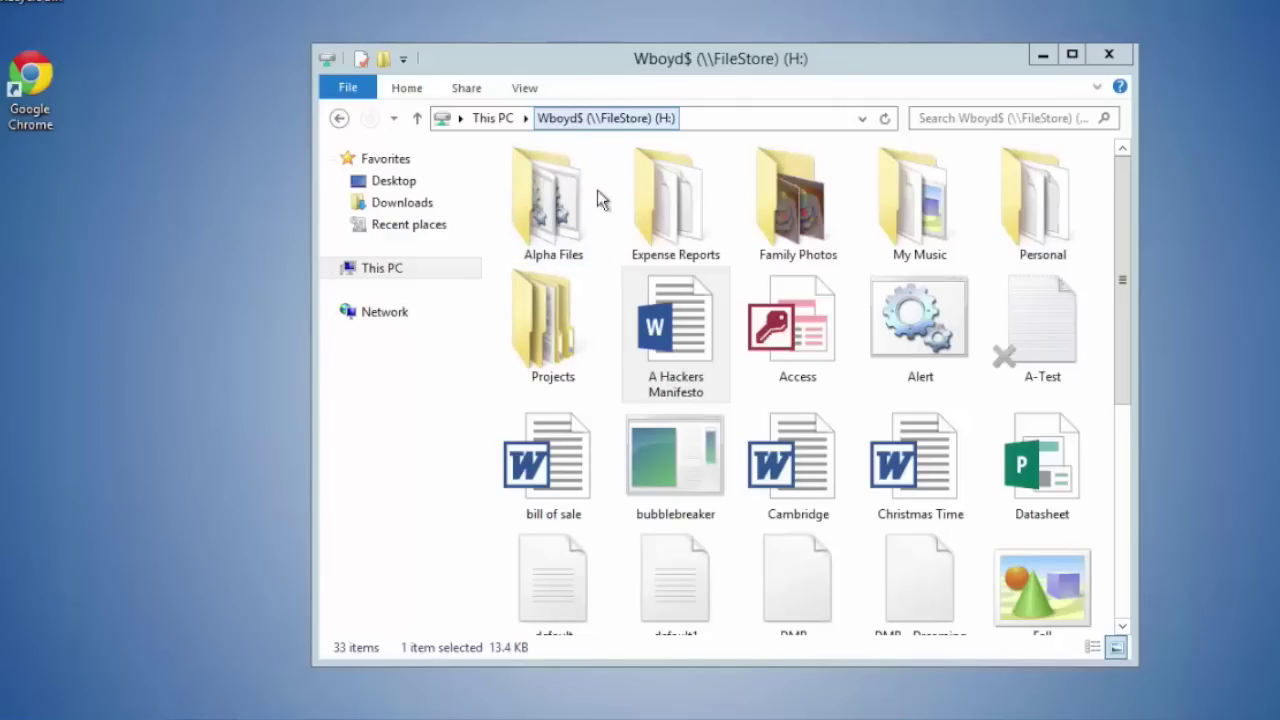
{"action": "left_click", "coordinate": [681, 385]}
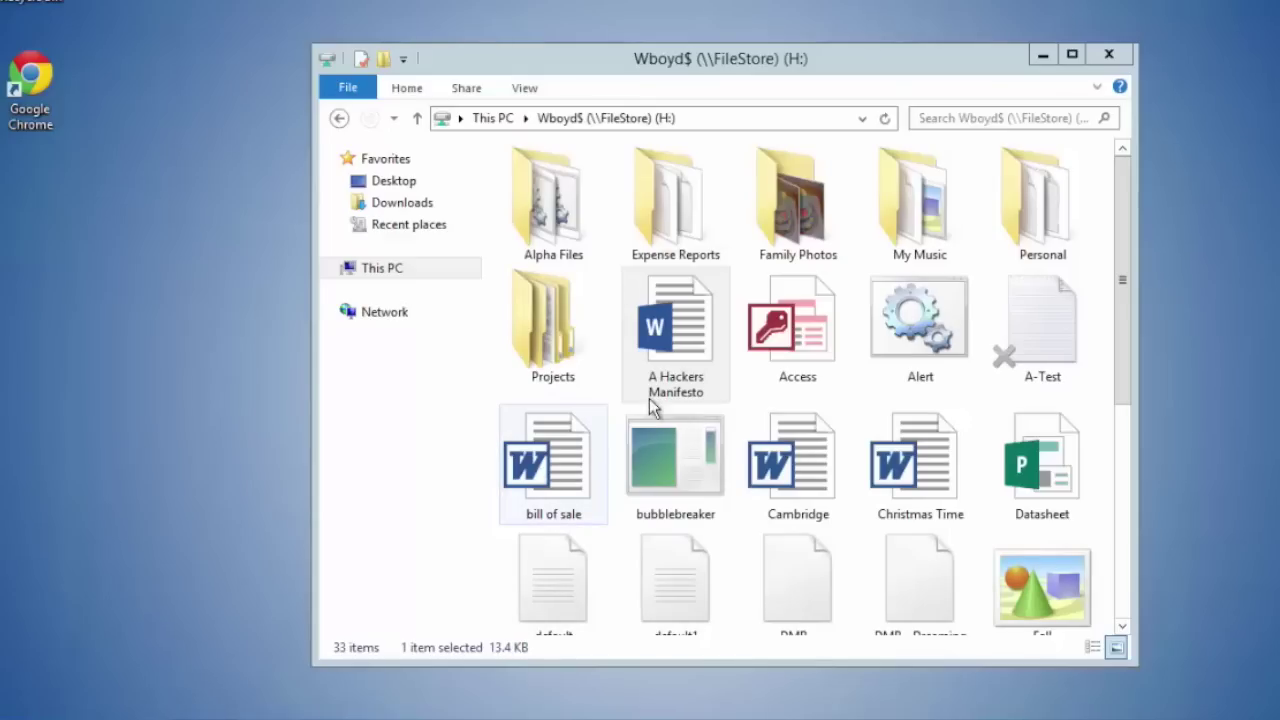
{"action": "left_click", "coordinate": [672, 355]}
{"action": "double_click", "coordinate": [674, 343]}
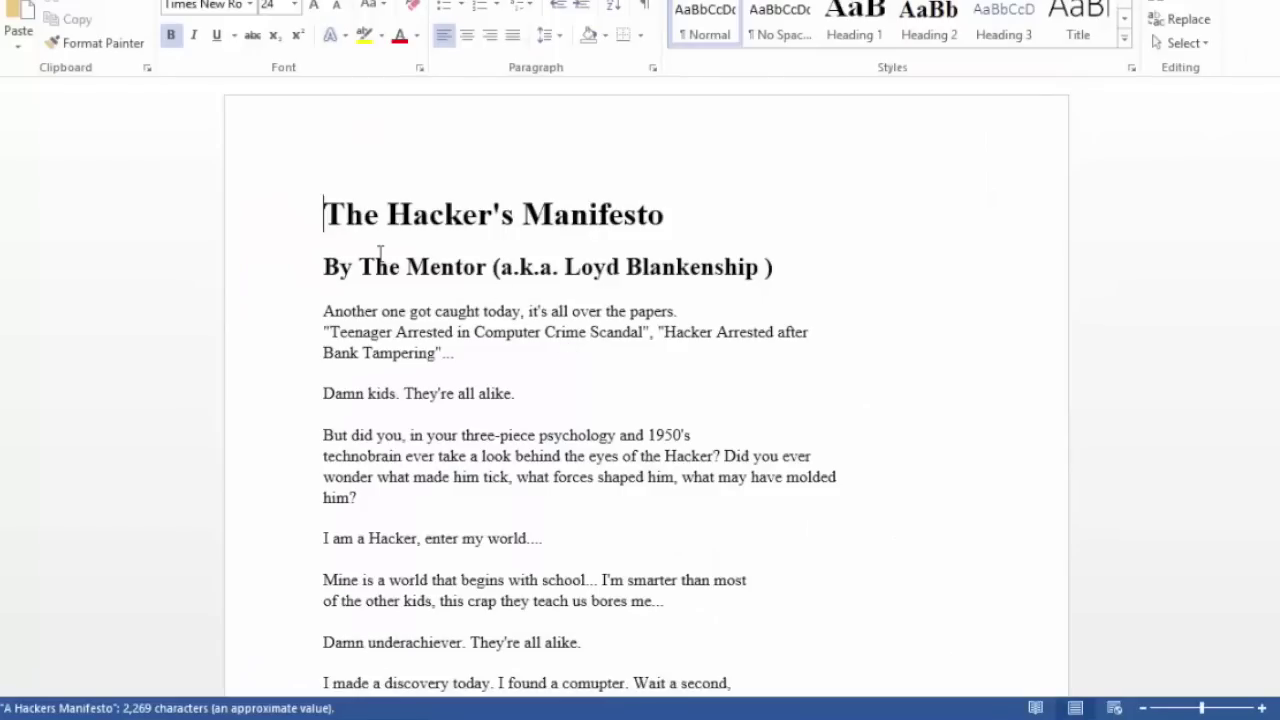
{"action": "left_click", "coordinate": [400, 443], "text": "shift"}
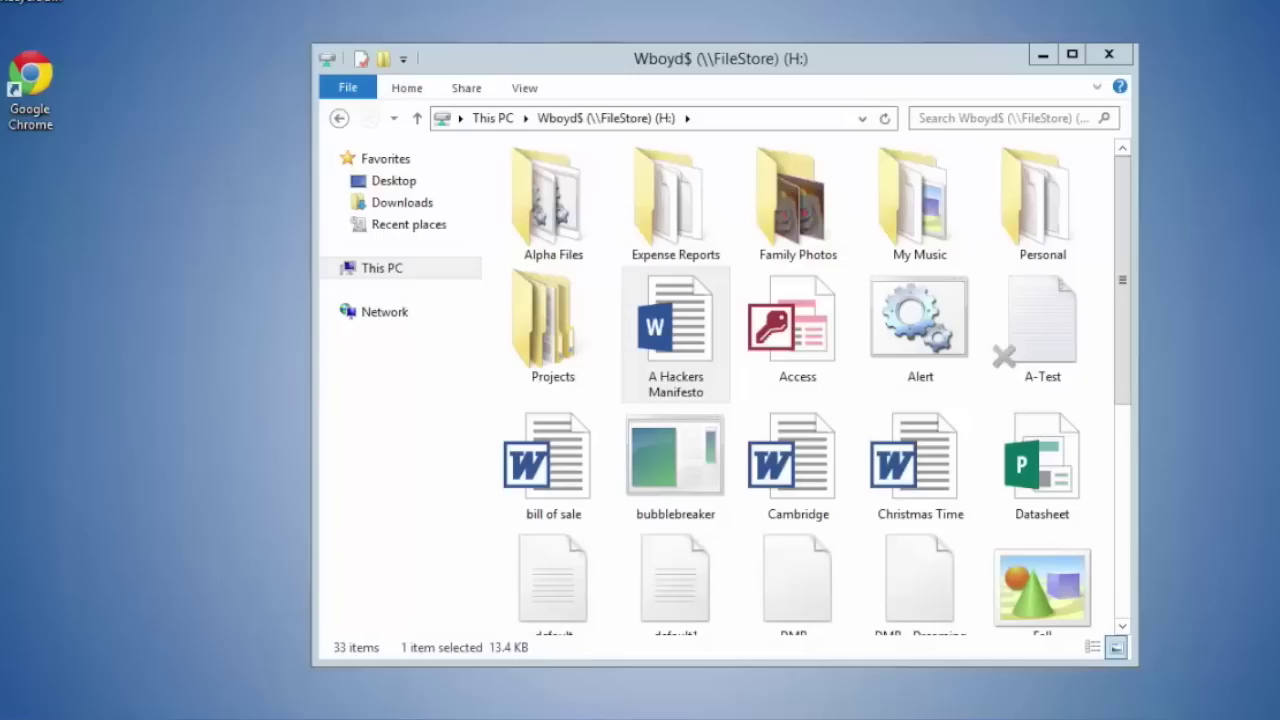
{"action": "left_click", "coordinate": [690, 292]}
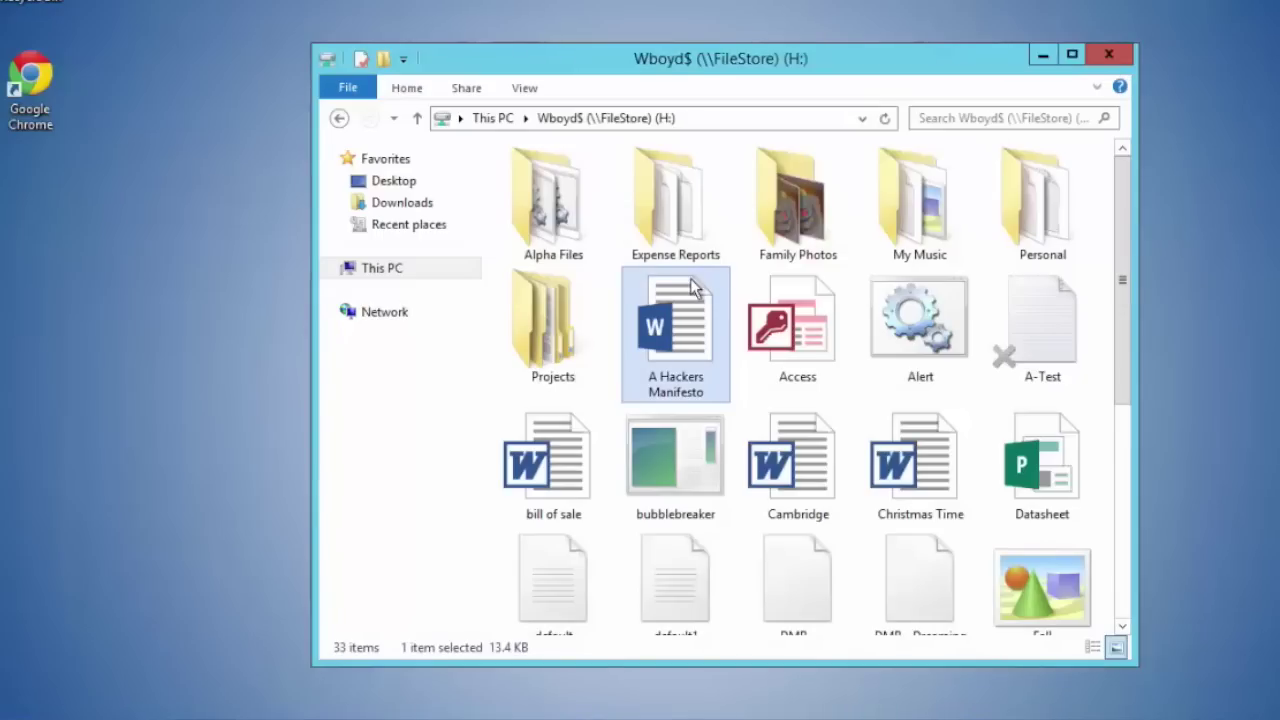
Tier A Hackers Manifesto.docx with the right-click Tier File... command, confirming with Yes.
{"action": "right_click", "coordinate": [685, 290]}
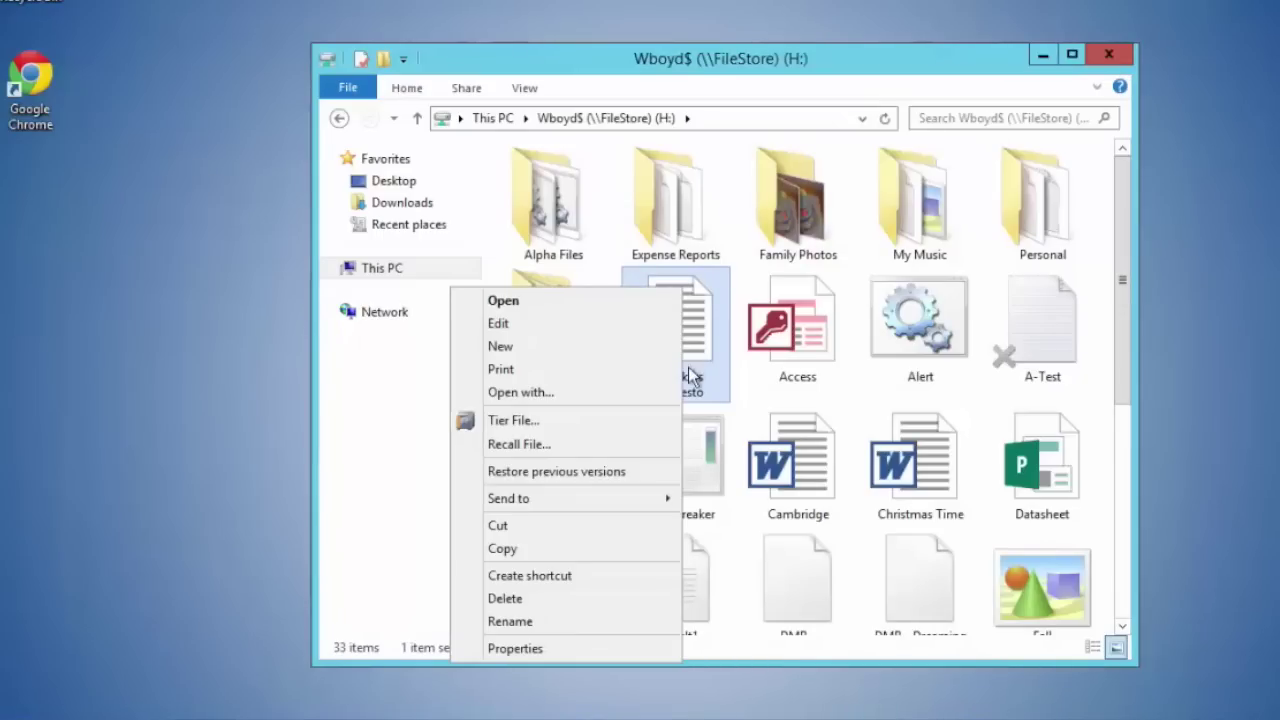
{"action": "left_click", "coordinate": [674, 422]}
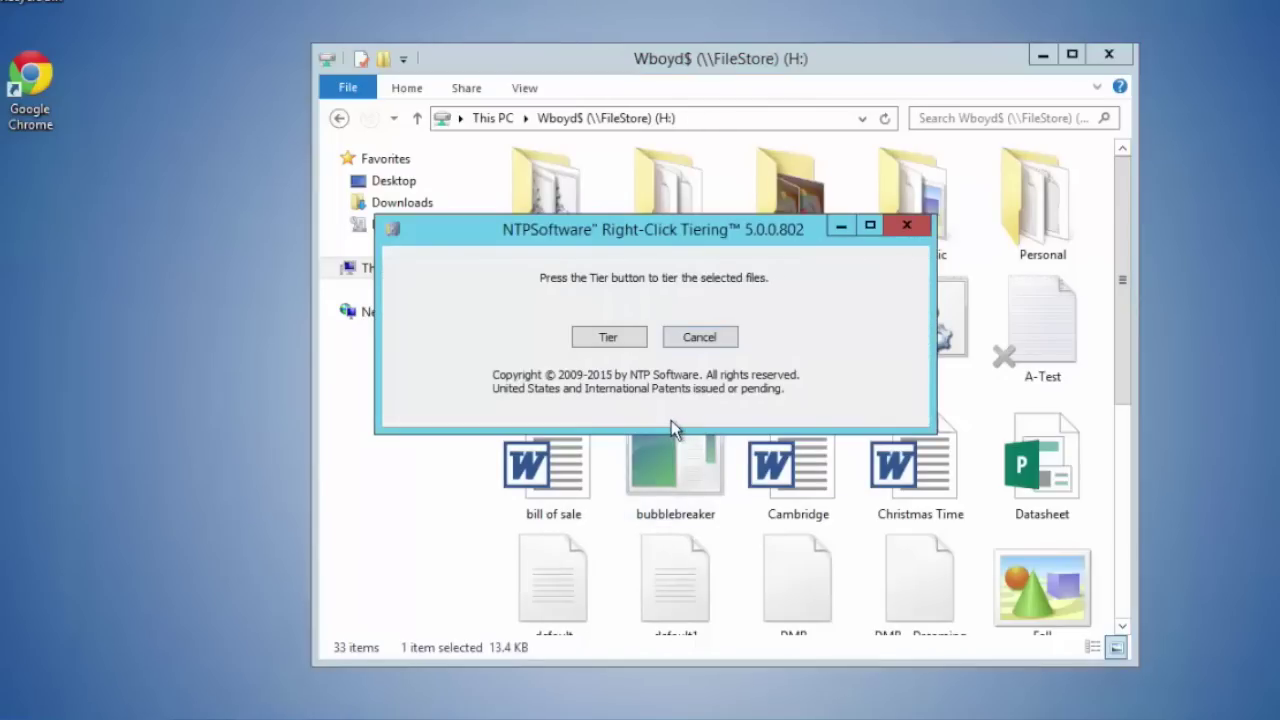
{"action": "left_click", "coordinate": [610, 340]}
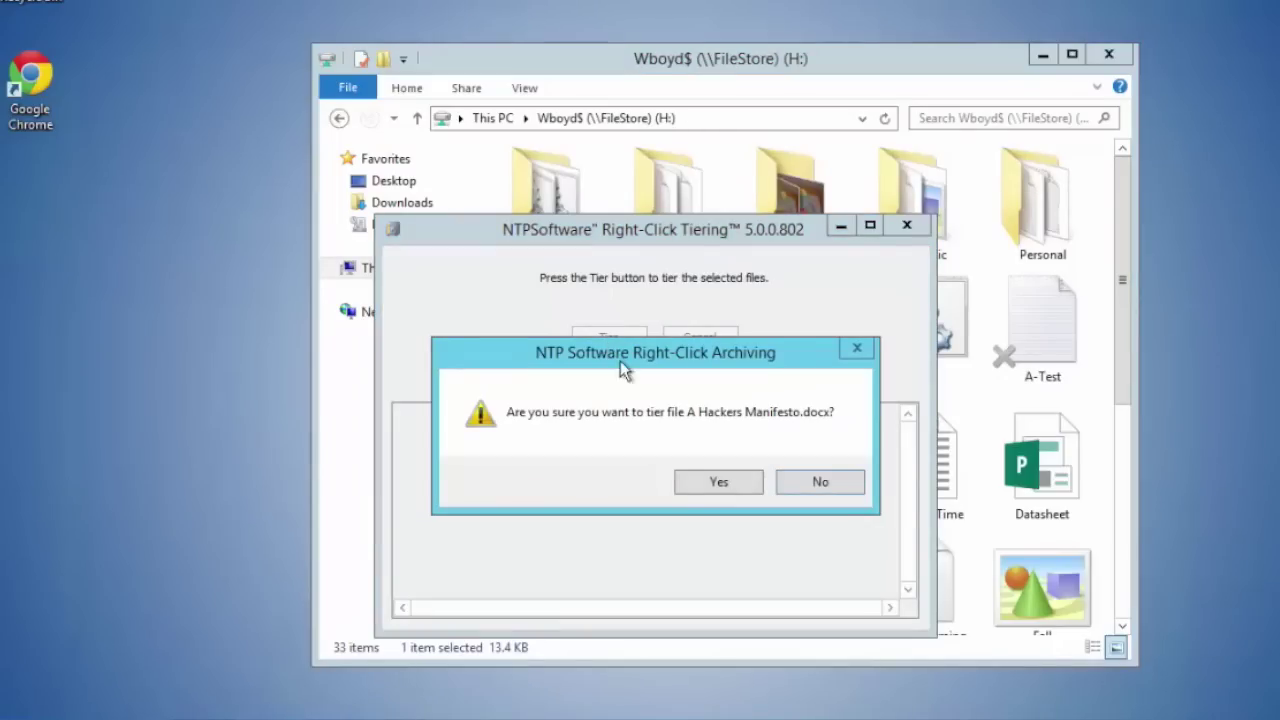
{"action": "left_click", "coordinate": [692, 483]}
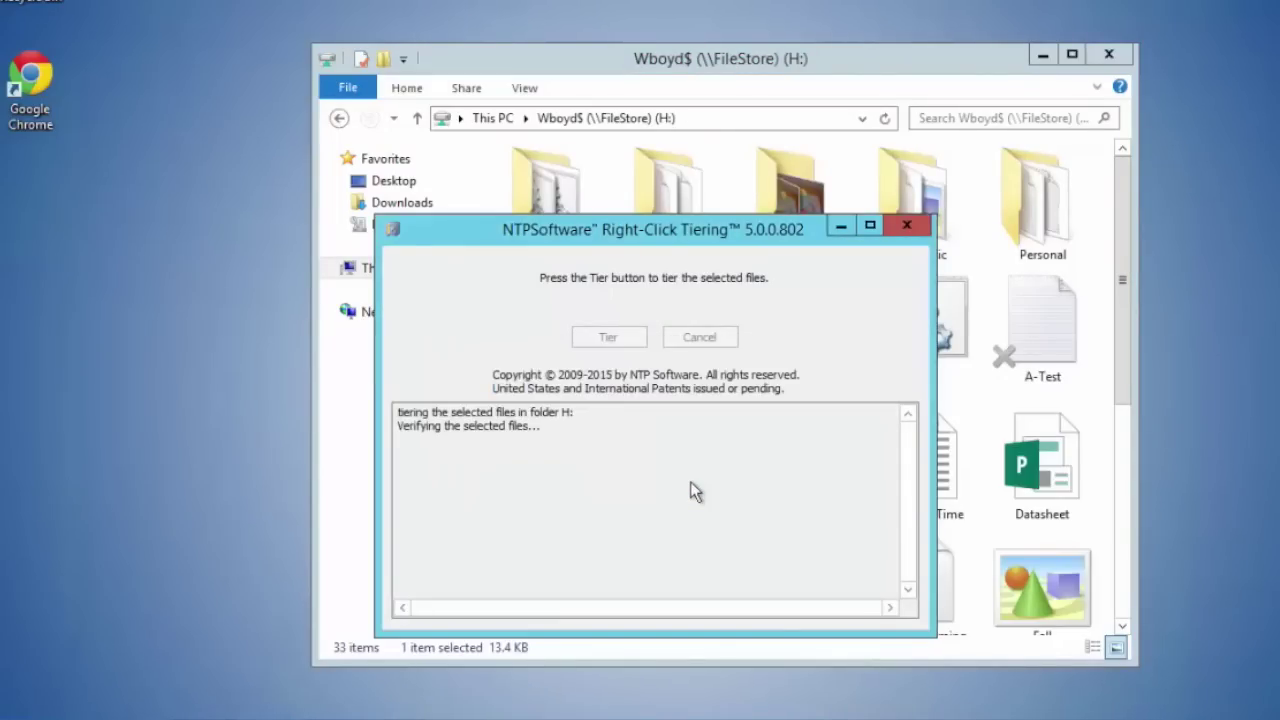
{"action": "left_click", "coordinate": [656, 337]}
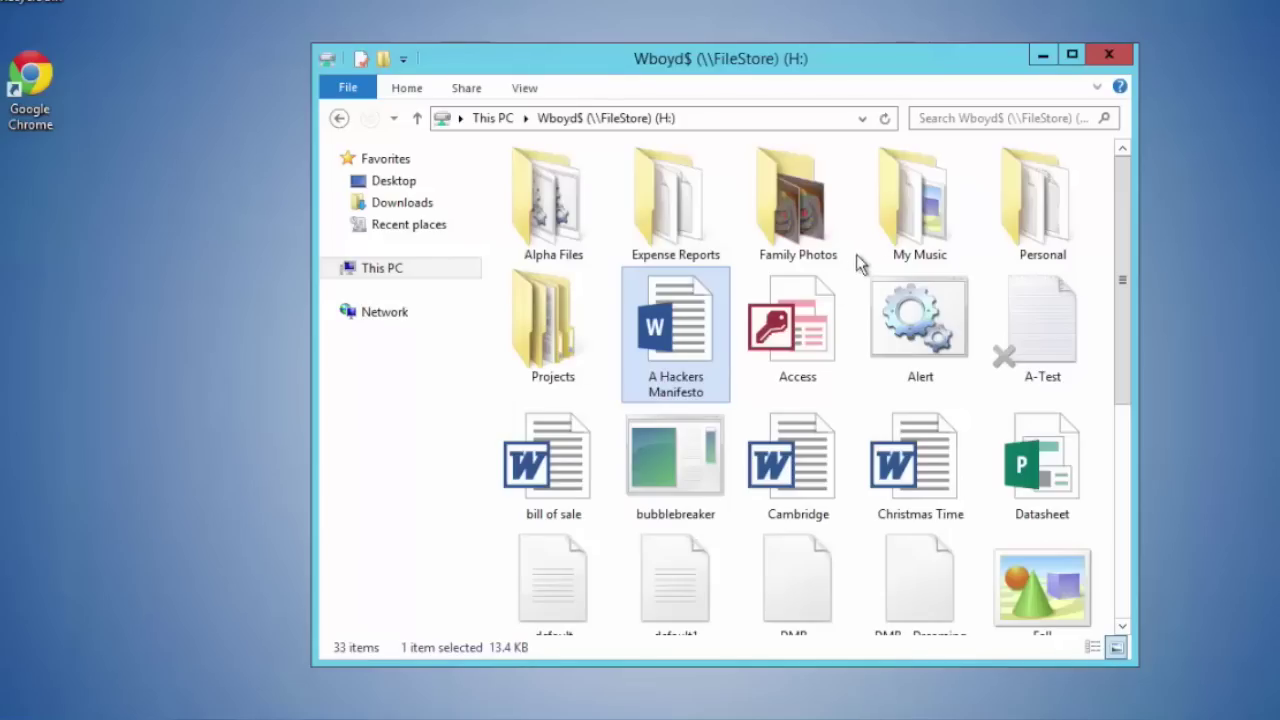
Refresh the H: share listing so A Hackers Manifesto shows as a tiered offline stub.
{"action": "right_click", "coordinate": [910, 206]}
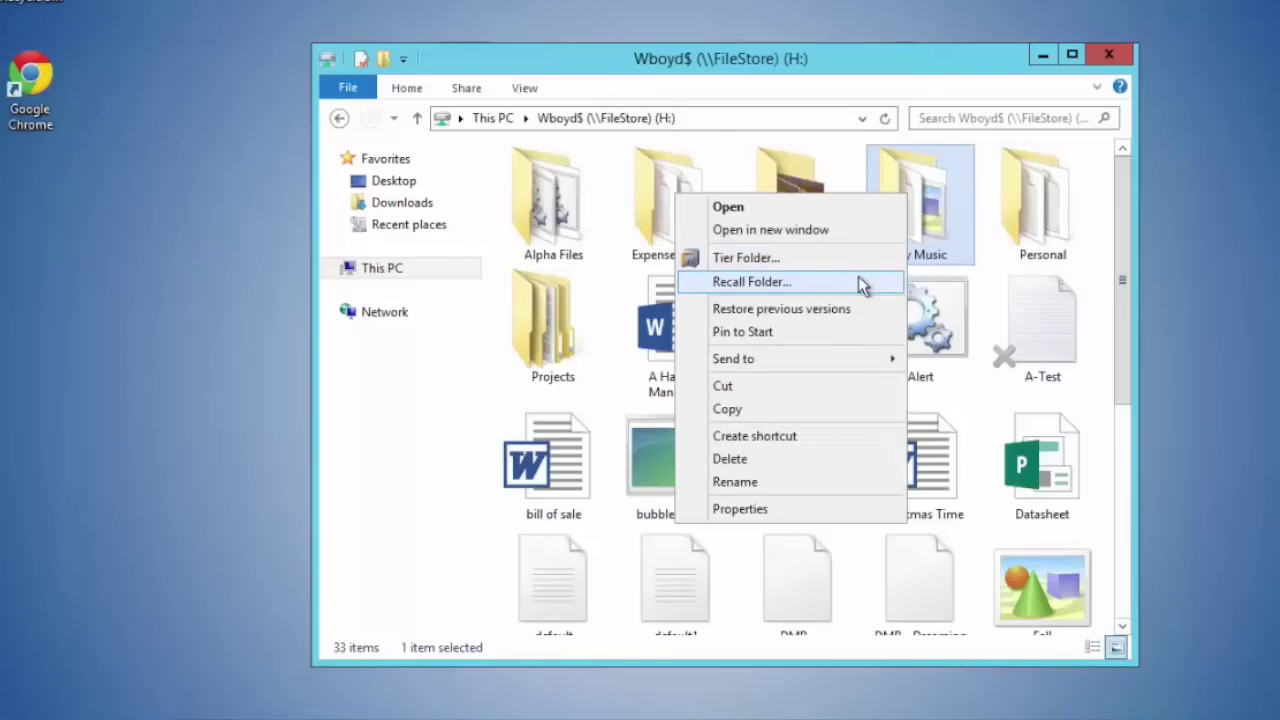
{"action": "left_click", "coordinate": [960, 203]}
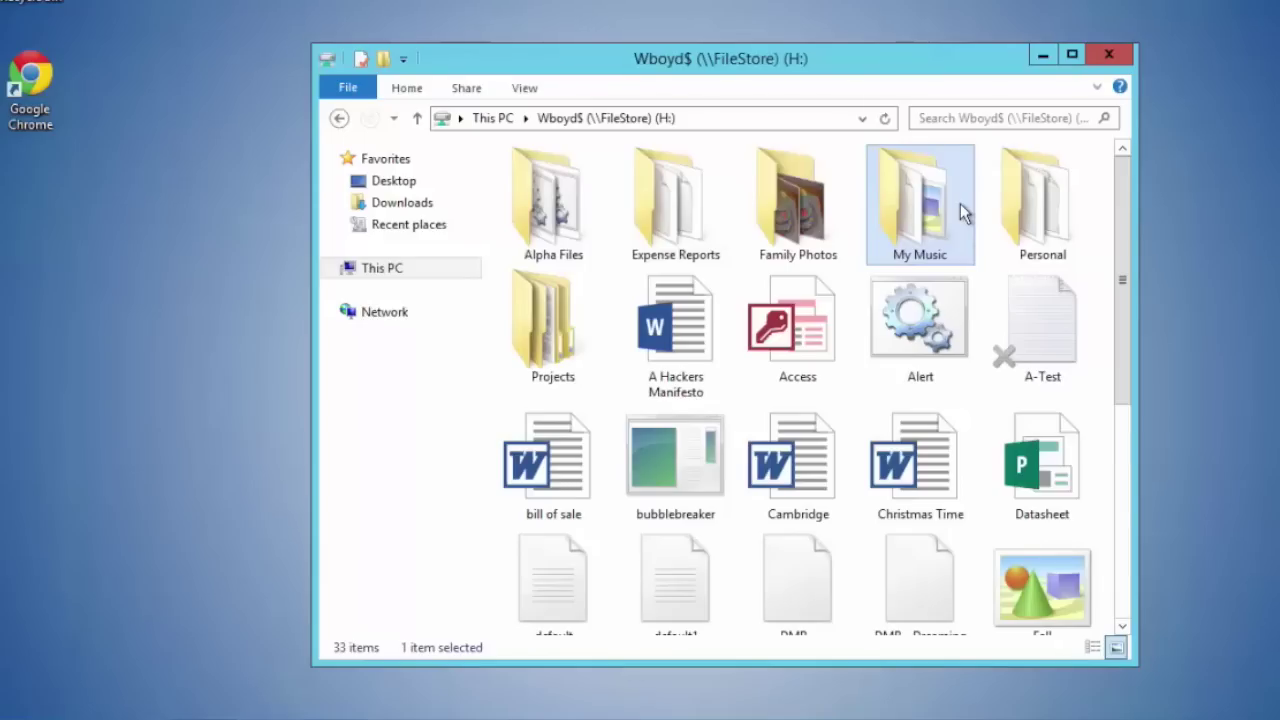
{"action": "key", "text": "Down"}
{"action": "key", "text": "Left"}
{"action": "key", "text": "Left"}
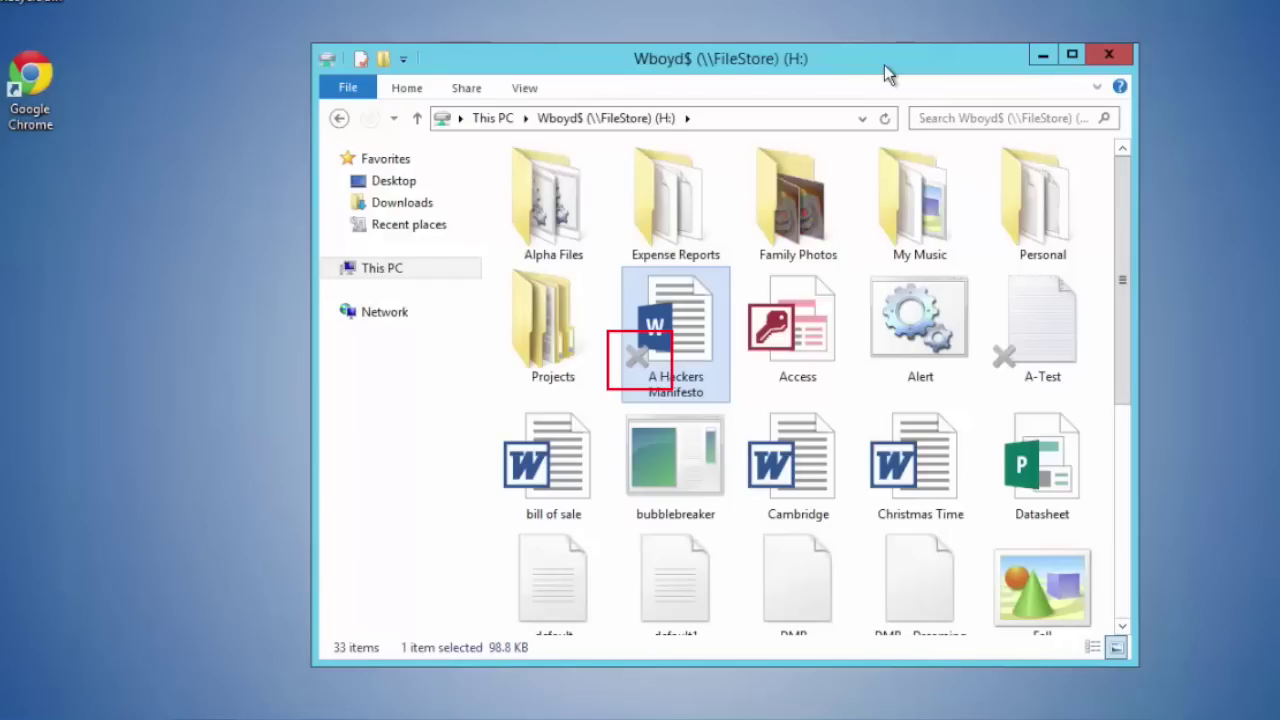
{"action": "left_click", "coordinate": [812, 322]}
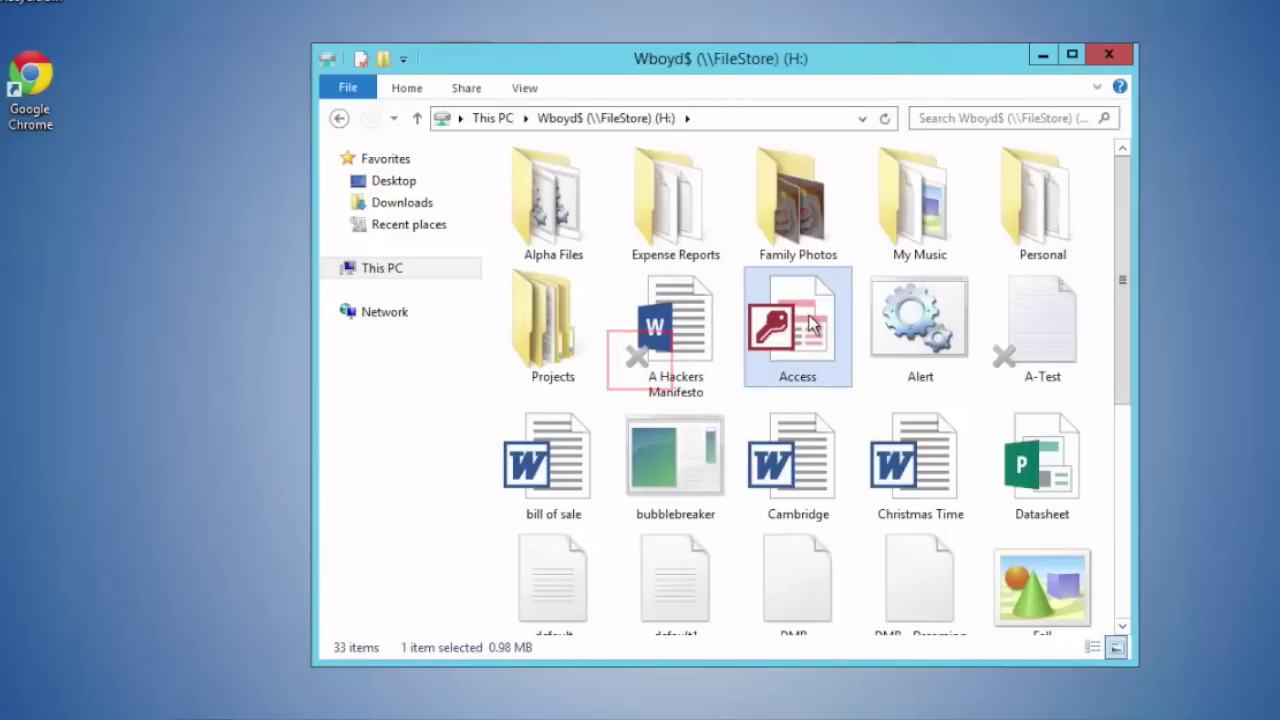
Open the tiered A Hackers Manifesto document in Word, recalling it from storage.
{"action": "double_click", "coordinate": [675, 341]}
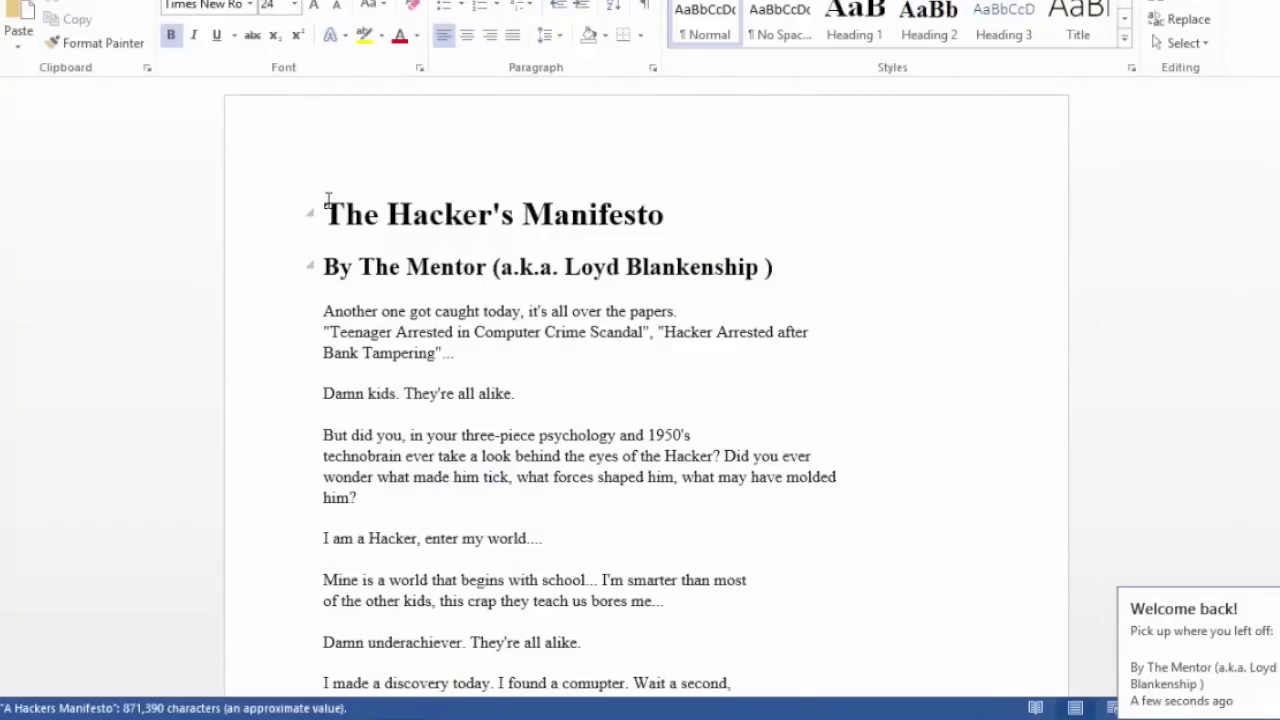
Select the manifesto's opening lines to confirm the text is intact, then close Word.
{"action": "left_click_drag", "start_coordinate": [394, 292], "coordinate": [449, 430]}
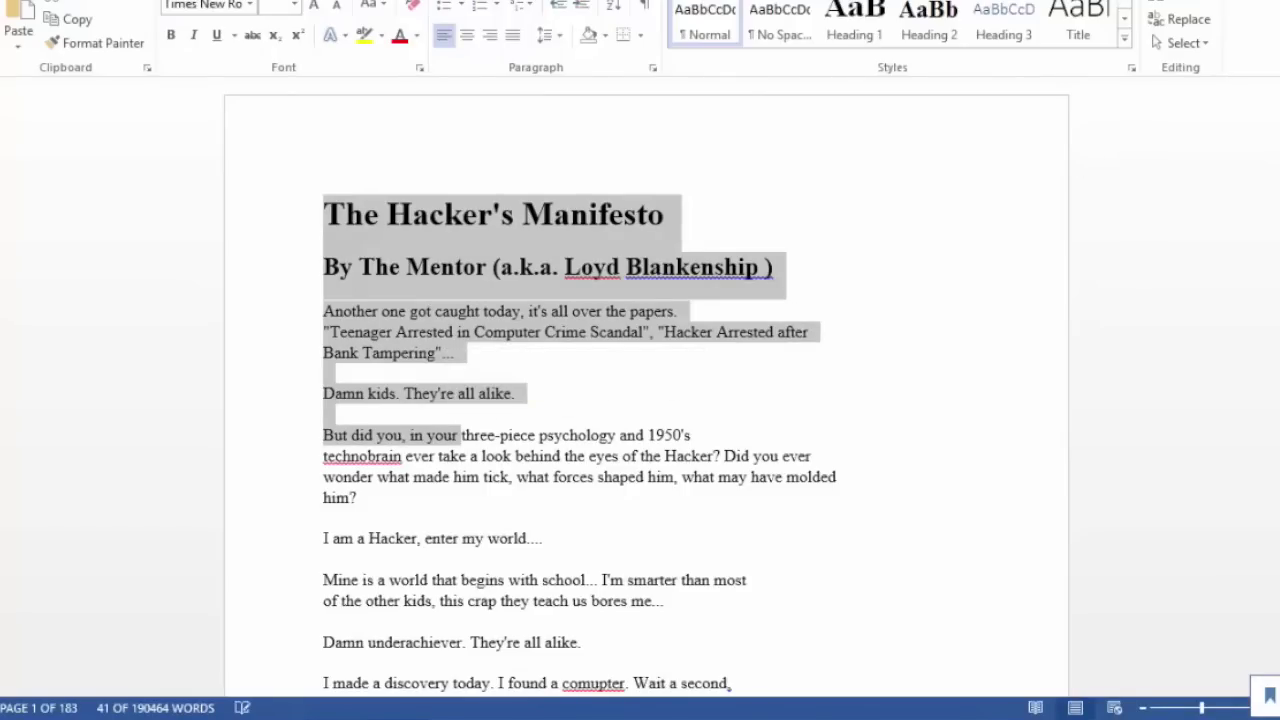
{"action": "key", "text": "alt+F4"}
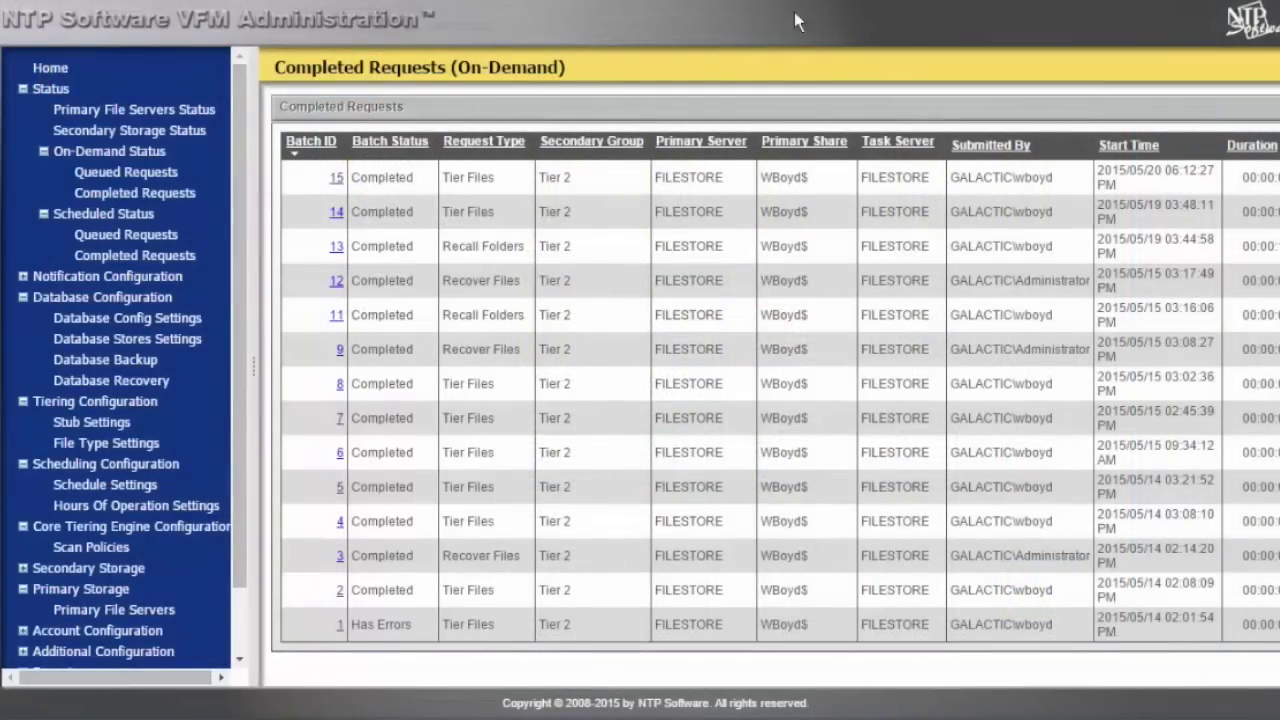
{"action": "left_click", "coordinate": [88, 612]}
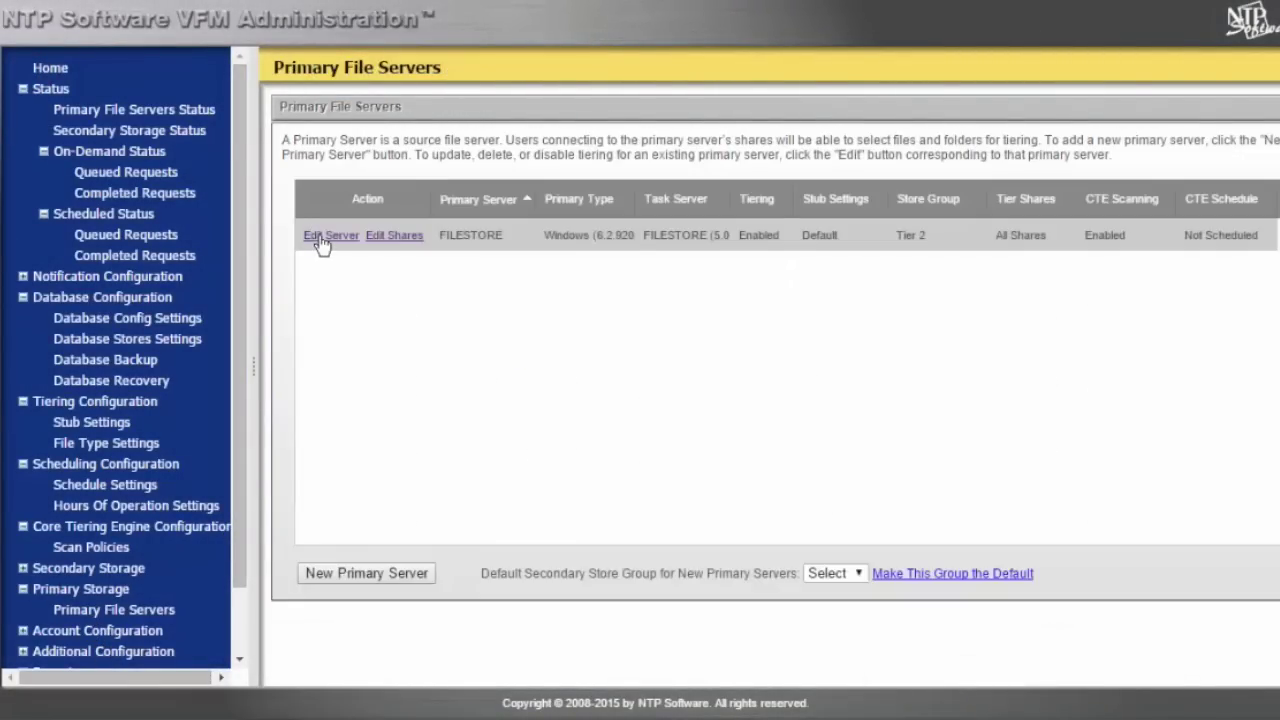
{"action": "left_click", "coordinate": [319, 240]}
{"action": "scroll", "coordinate": [885, 427], "scroll_direction": "down", "scroll_amount": 10}
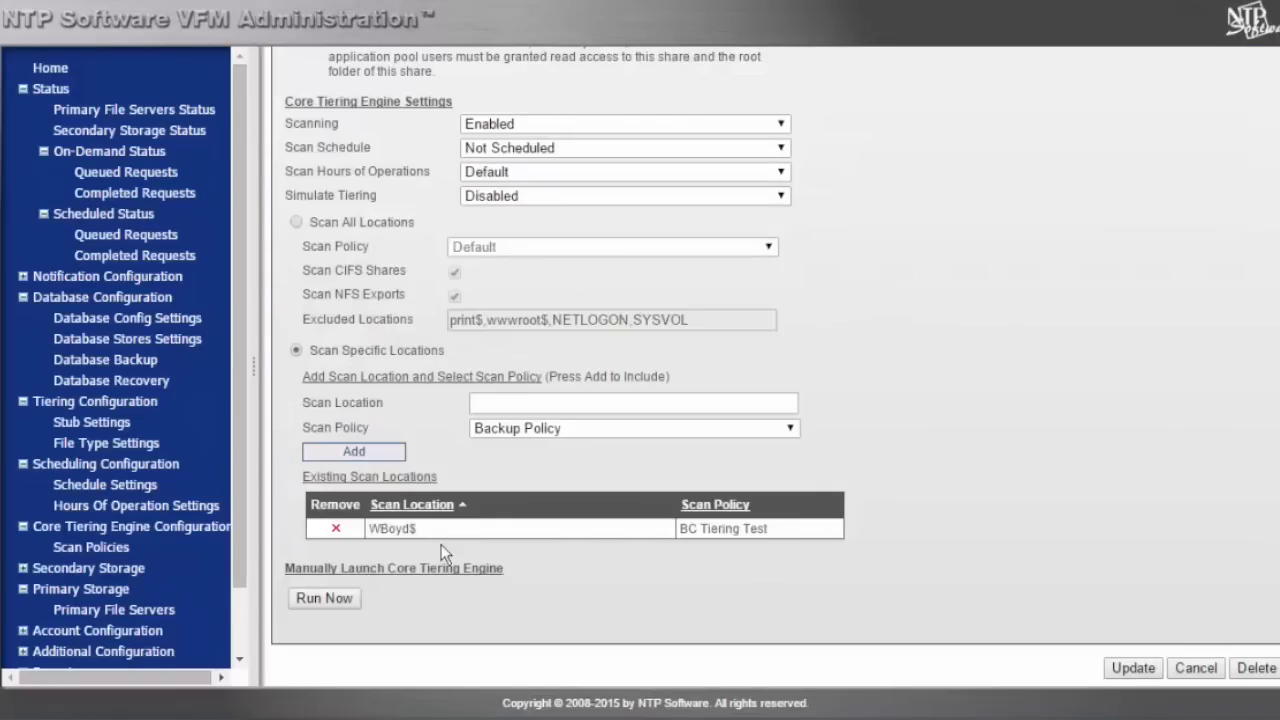
{"action": "left_click_drag", "start_coordinate": [424, 534], "coordinate": [368, 530]}
{"action": "left_click_drag", "start_coordinate": [780, 529], "coordinate": [673, 533]}
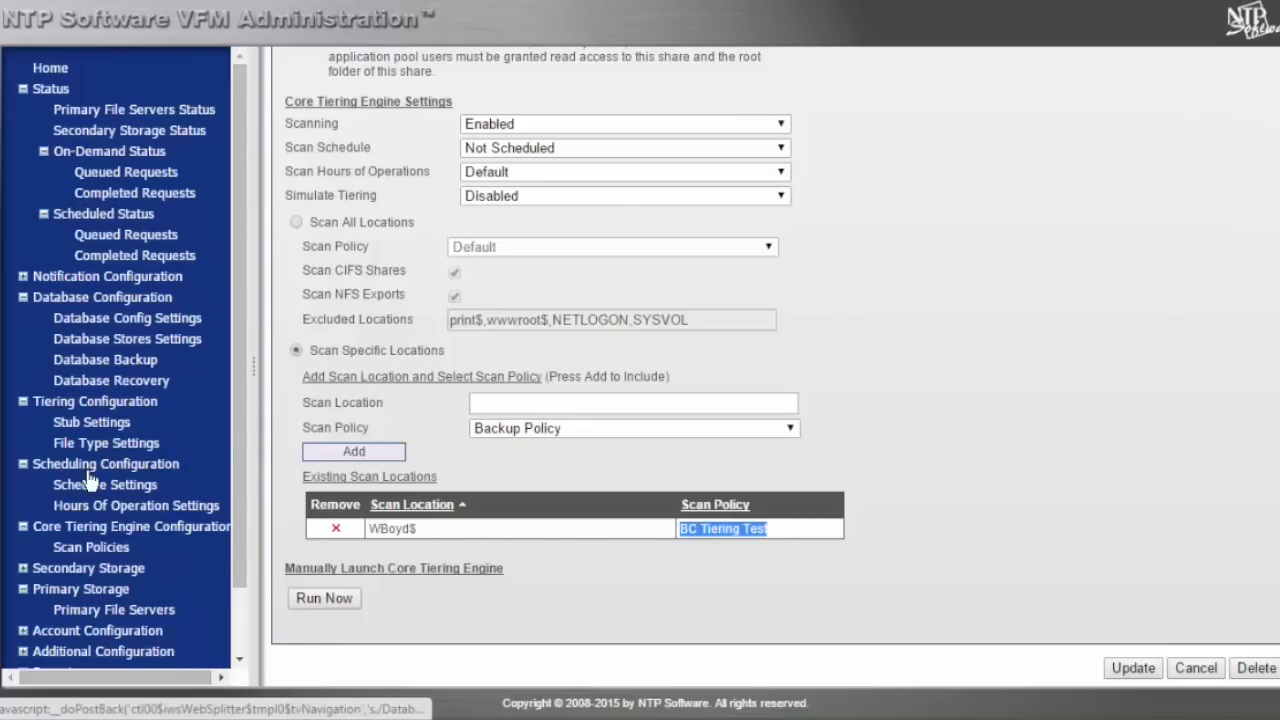
{"action": "left_click", "coordinate": [90, 548]}
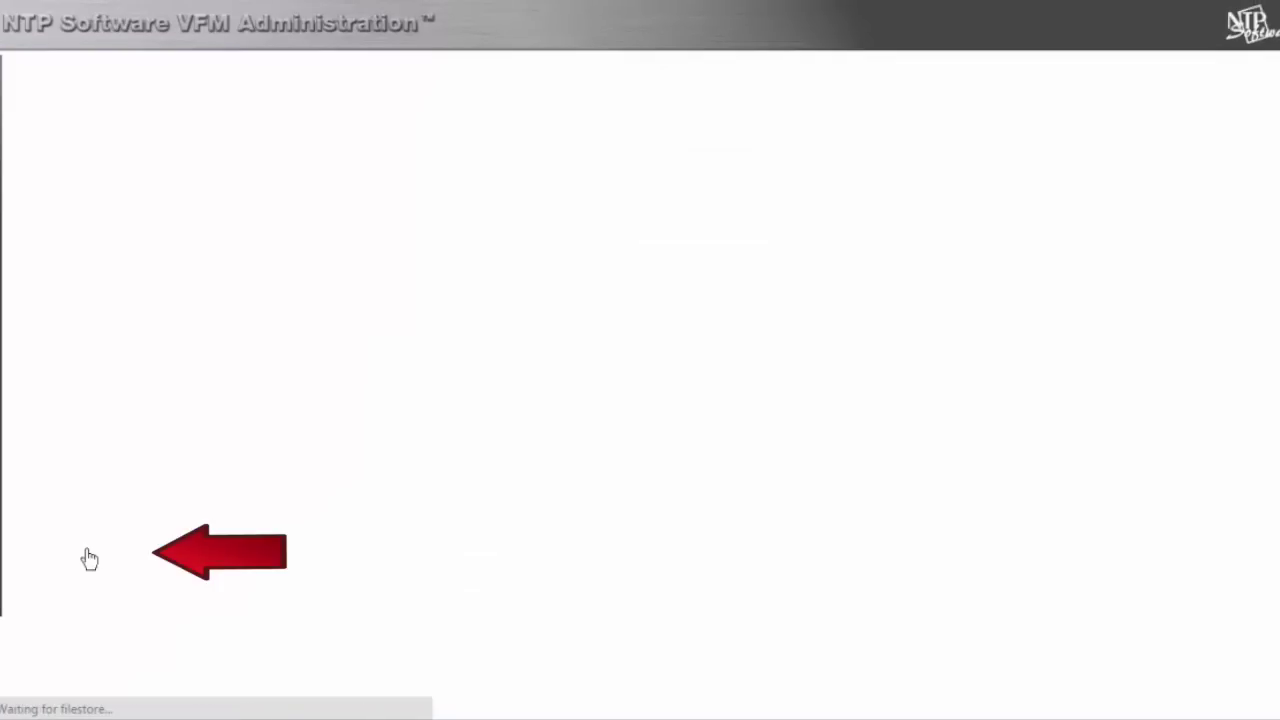
{"action": "left_click_drag", "start_coordinate": [394, 223], "coordinate": [300, 237]}
Review BC Tiering Test's size-only rule tiering files of 64 KB or more.
{"action": "left_click", "coordinate": [305, 229]}
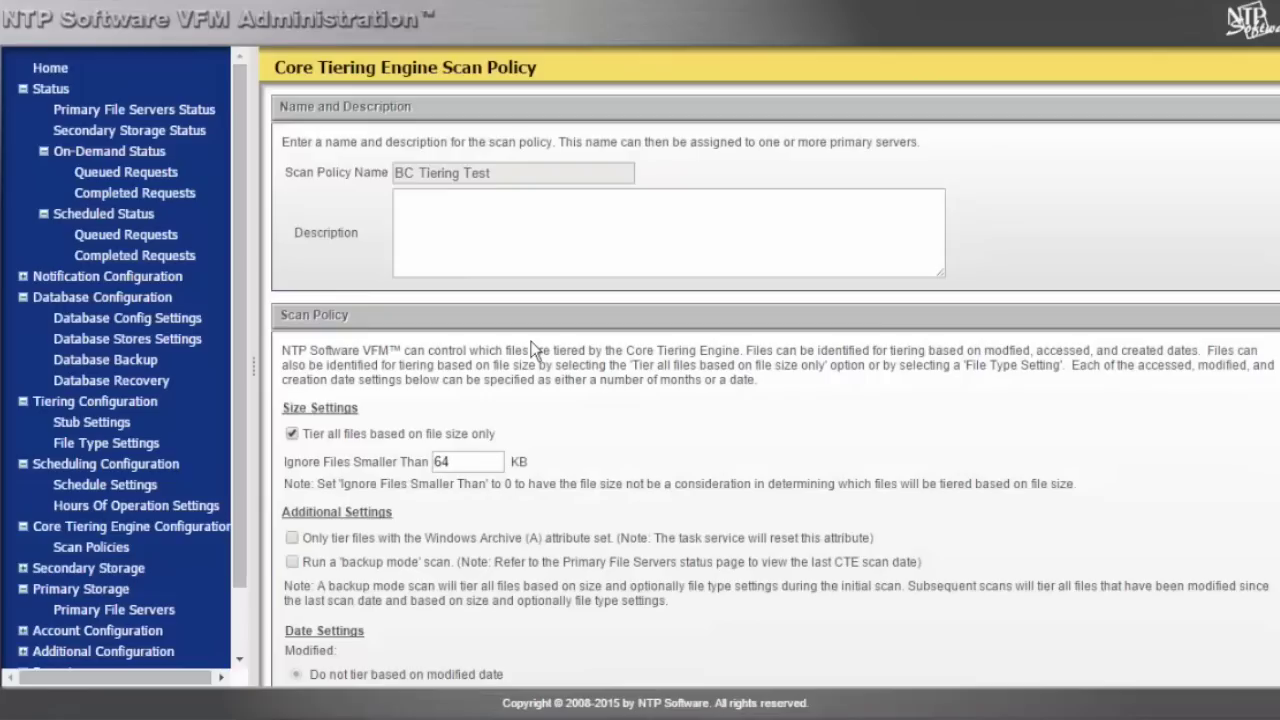
{"action": "scroll", "coordinate": [545, 385], "scroll_direction": "down", "scroll_amount": 1}
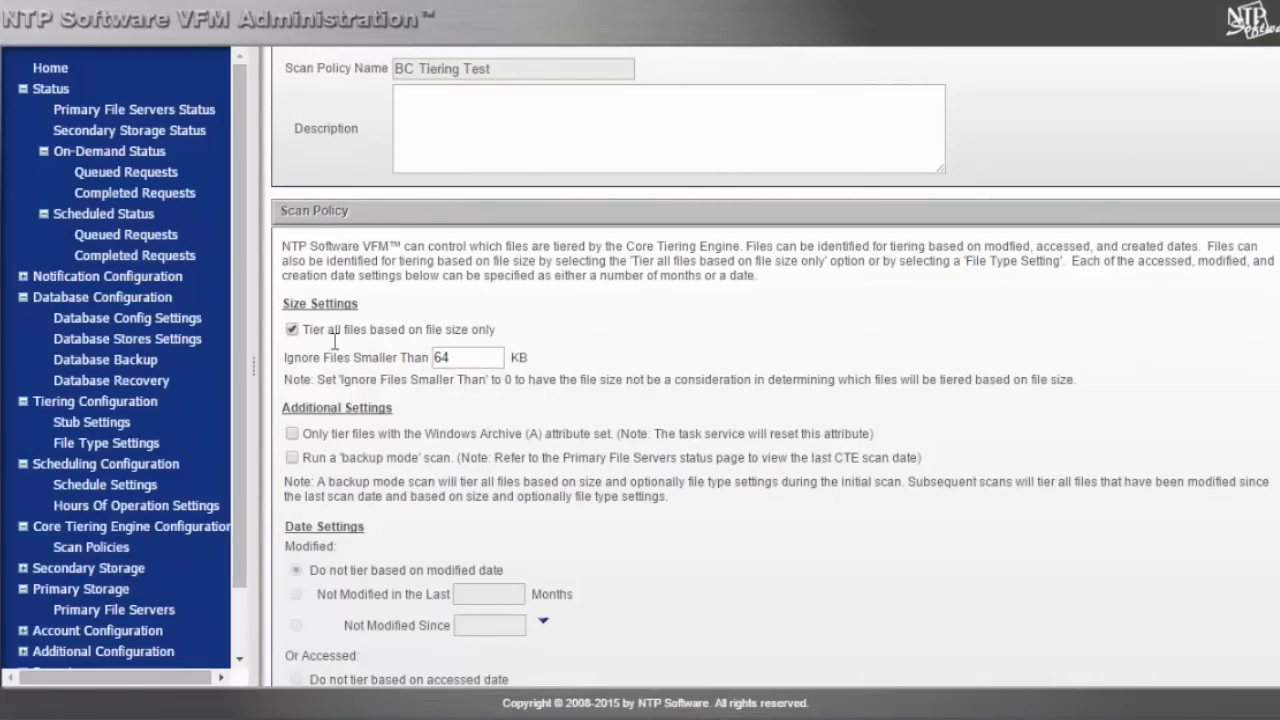
{"action": "left_click_drag", "start_coordinate": [316, 335], "coordinate": [492, 331]}
{"action": "scroll", "coordinate": [704, 451], "scroll_direction": "down", "scroll_amount": 3}
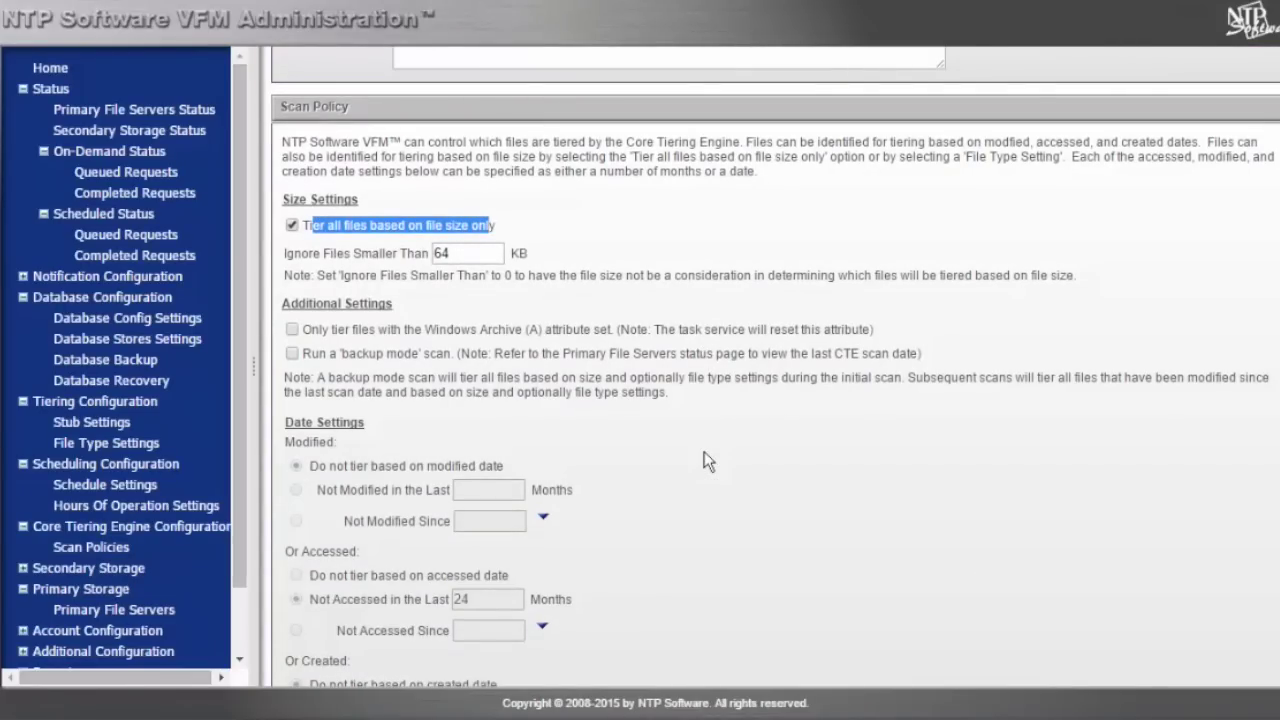
{"action": "scroll", "coordinate": [703, 451], "scroll_direction": "up", "scroll_amount": 1}
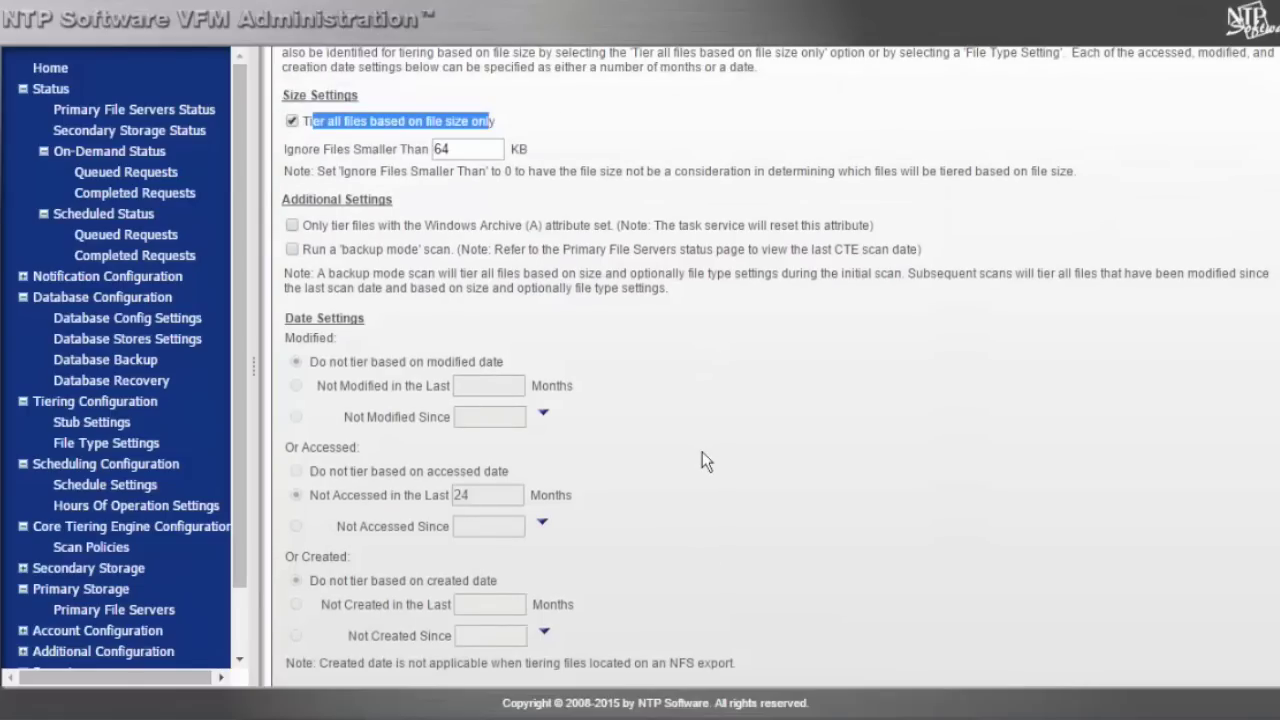
{"action": "scroll", "coordinate": [702, 451], "scroll_direction": "up", "scroll_amount": 2}
{"action": "scroll", "coordinate": [701, 451], "scroll_direction": "up", "scroll_amount": 1}
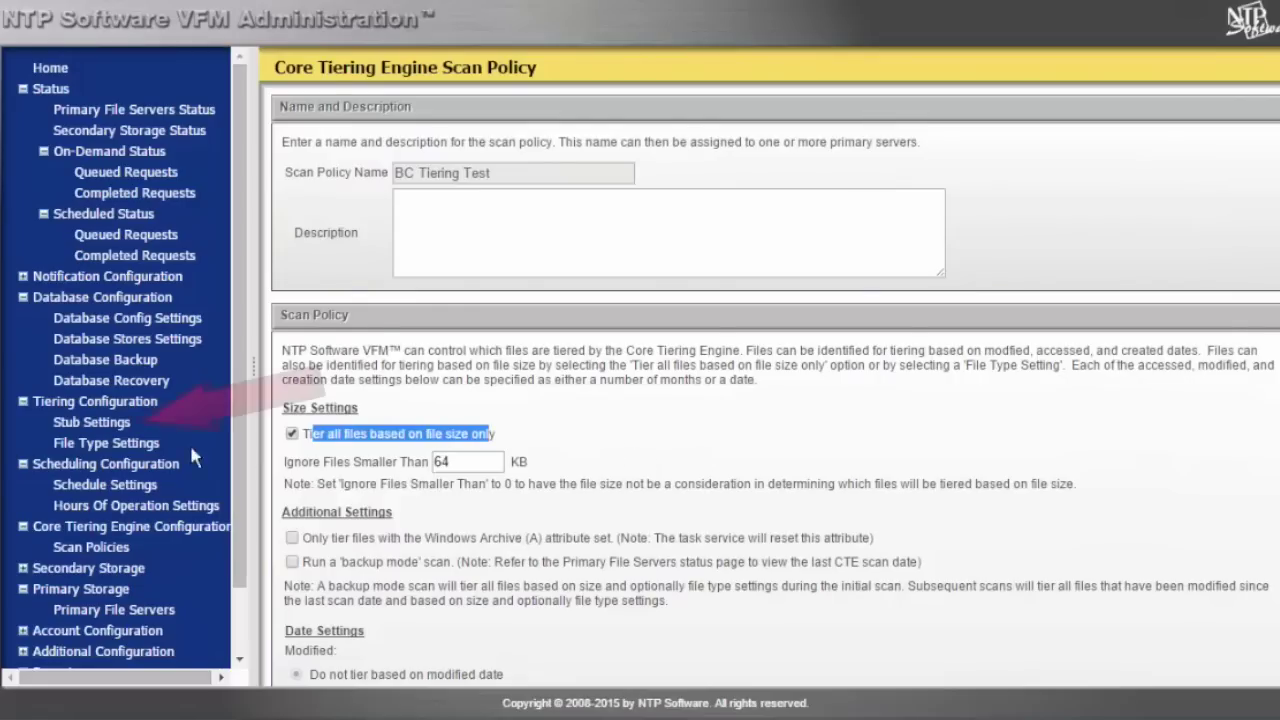
{"action": "left_click", "coordinate": [119, 426]}
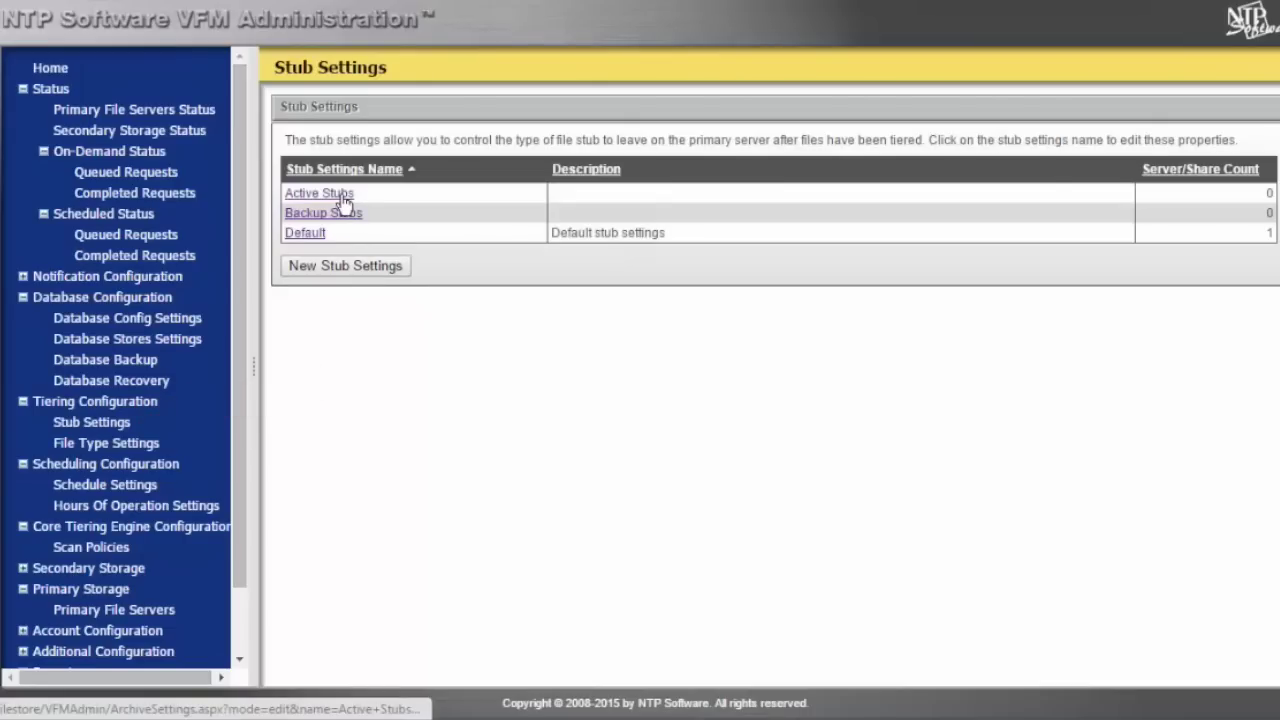
Note the Backup Stubs entry, then go to Primary Storage > Primary File Servers.
{"action": "left_click_drag", "start_coordinate": [364, 216], "coordinate": [286, 220]}
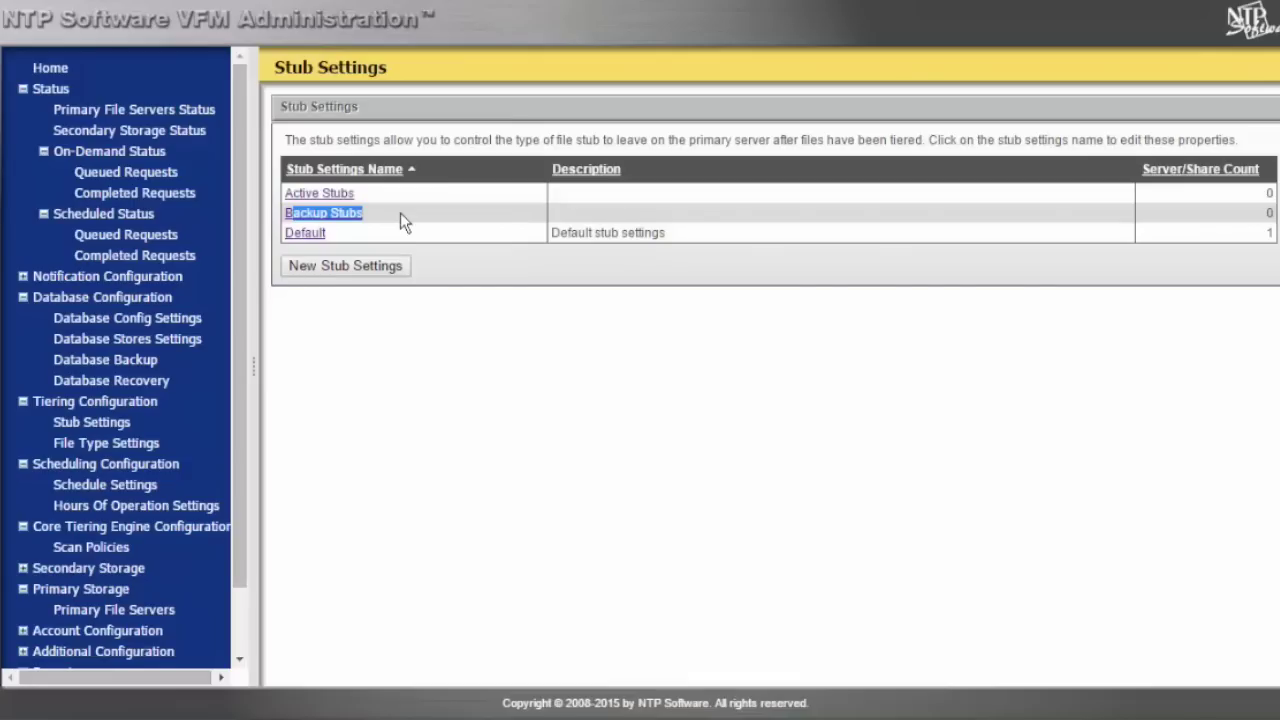
{"action": "left_click", "coordinate": [400, 214]}
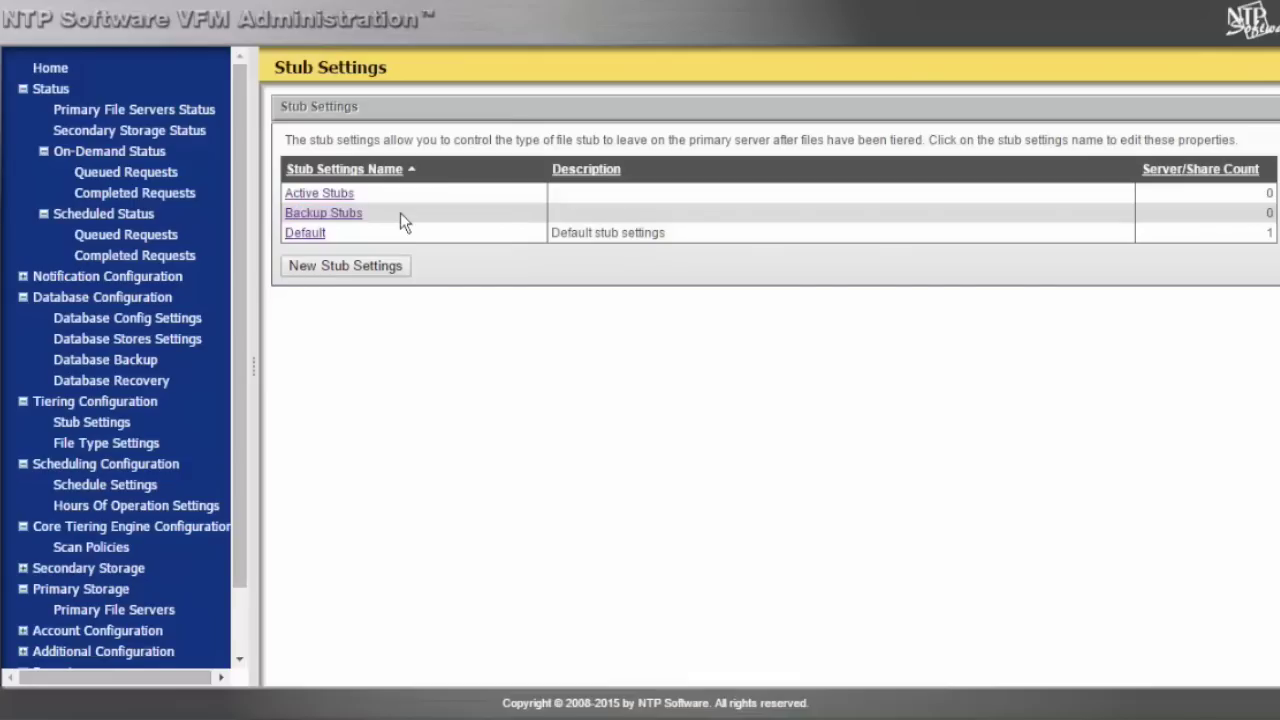
{"action": "left_click", "coordinate": [239, 632]}
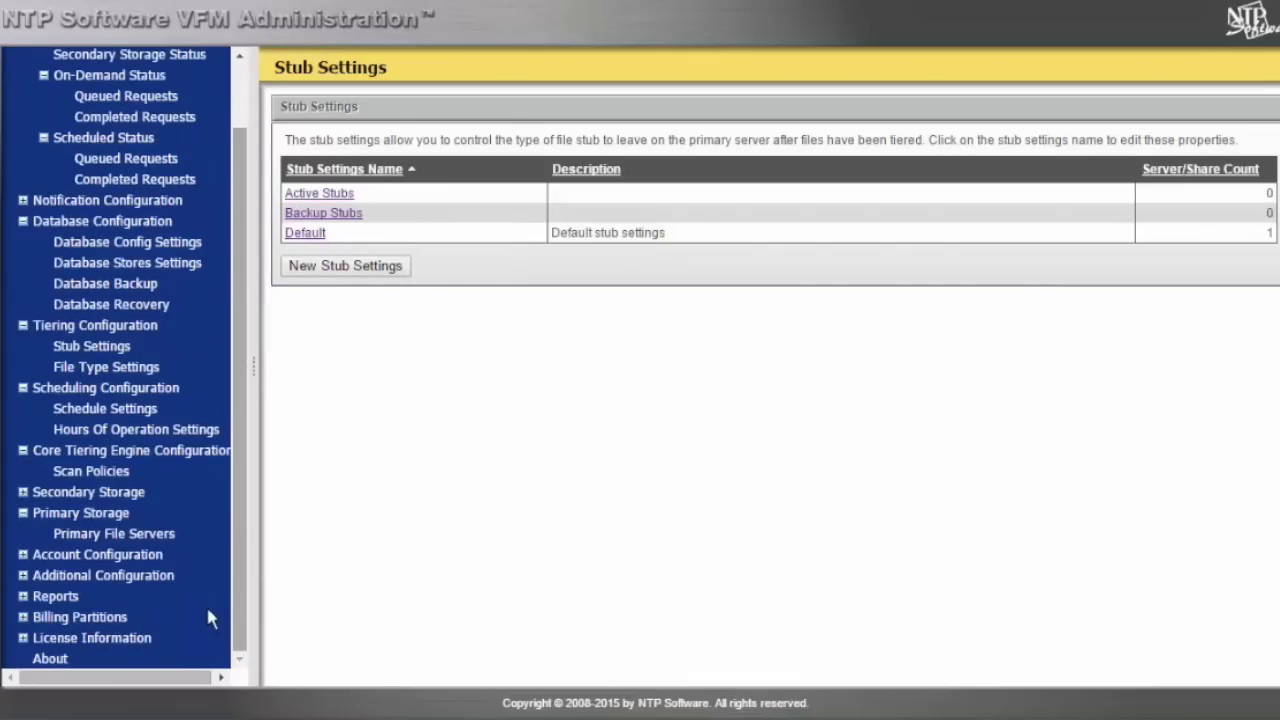
{"action": "left_click", "coordinate": [149, 534]}
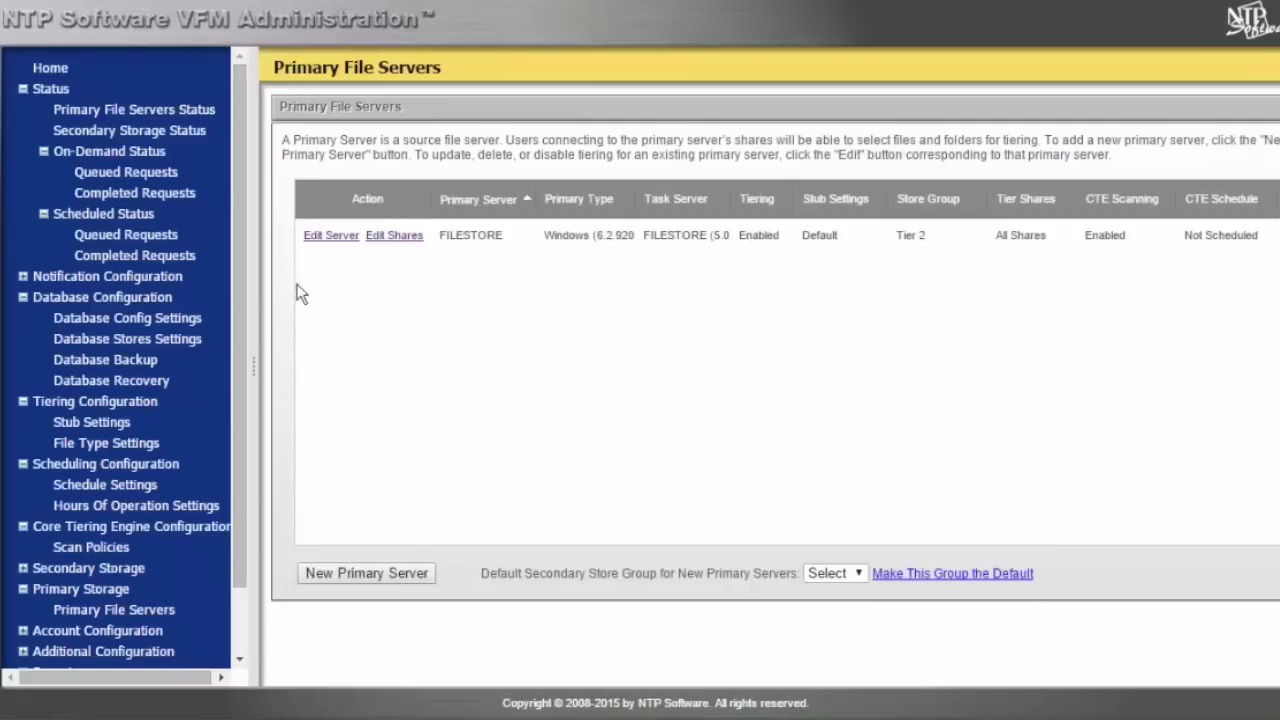
Run the core tiering engine now on the FILESTORE server and confirm.
{"action": "left_click", "coordinate": [332, 237]}
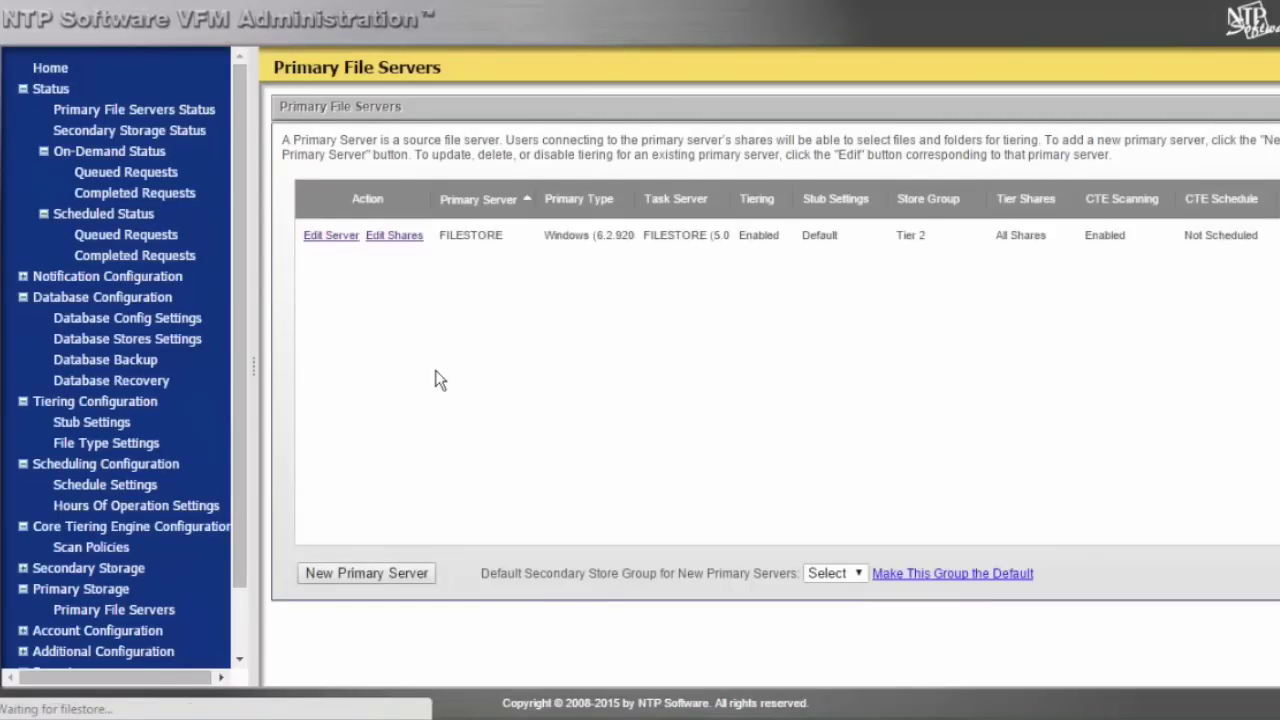
{"action": "scroll", "coordinate": [481, 452], "scroll_direction": "down", "scroll_amount": 5}
{"action": "scroll", "coordinate": [483, 479], "scroll_direction": "down", "scroll_amount": 2}
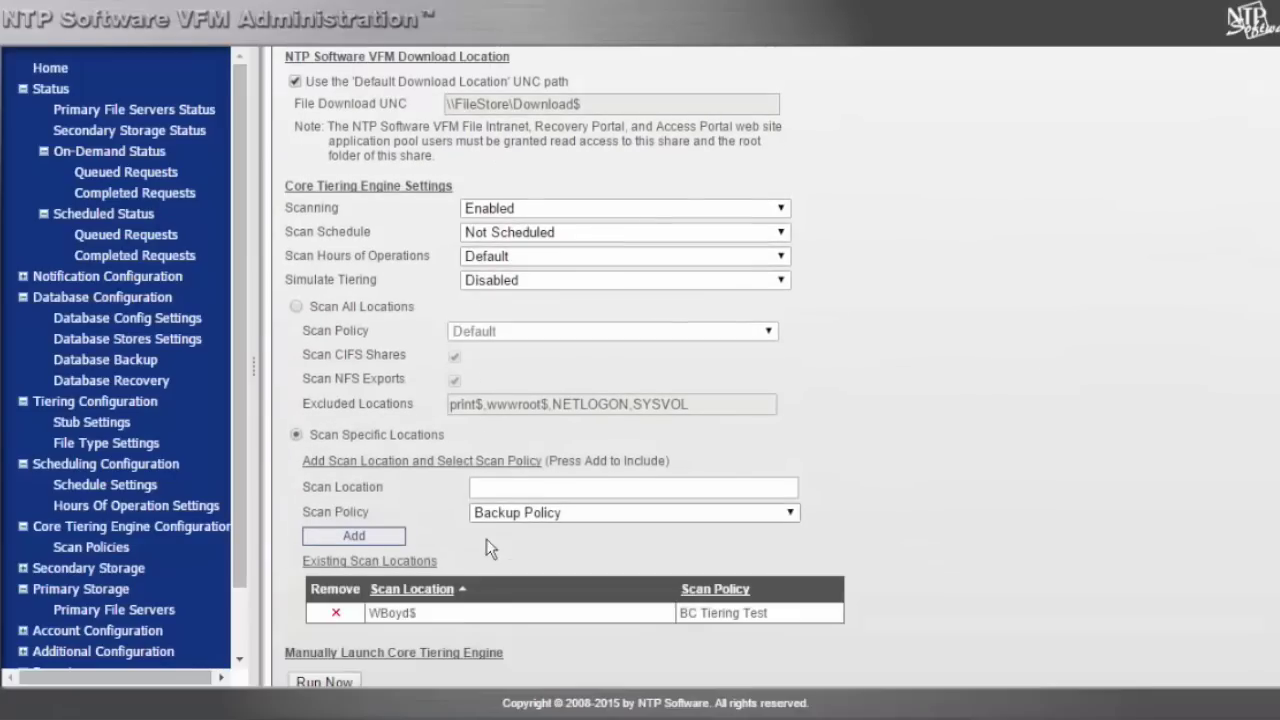
{"action": "scroll", "coordinate": [417, 617], "scroll_direction": "down", "scroll_amount": 2}
{"action": "left_click", "coordinate": [335, 605]}
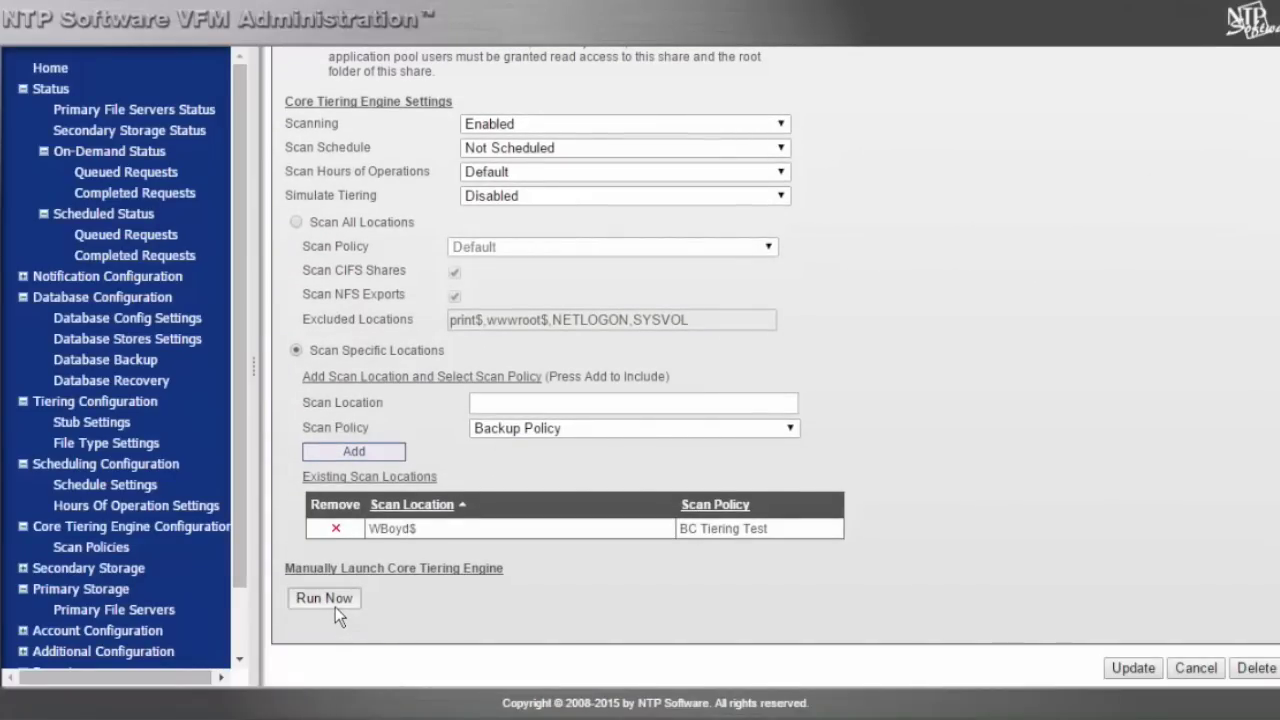
{"action": "left_click", "coordinate": [717, 145]}
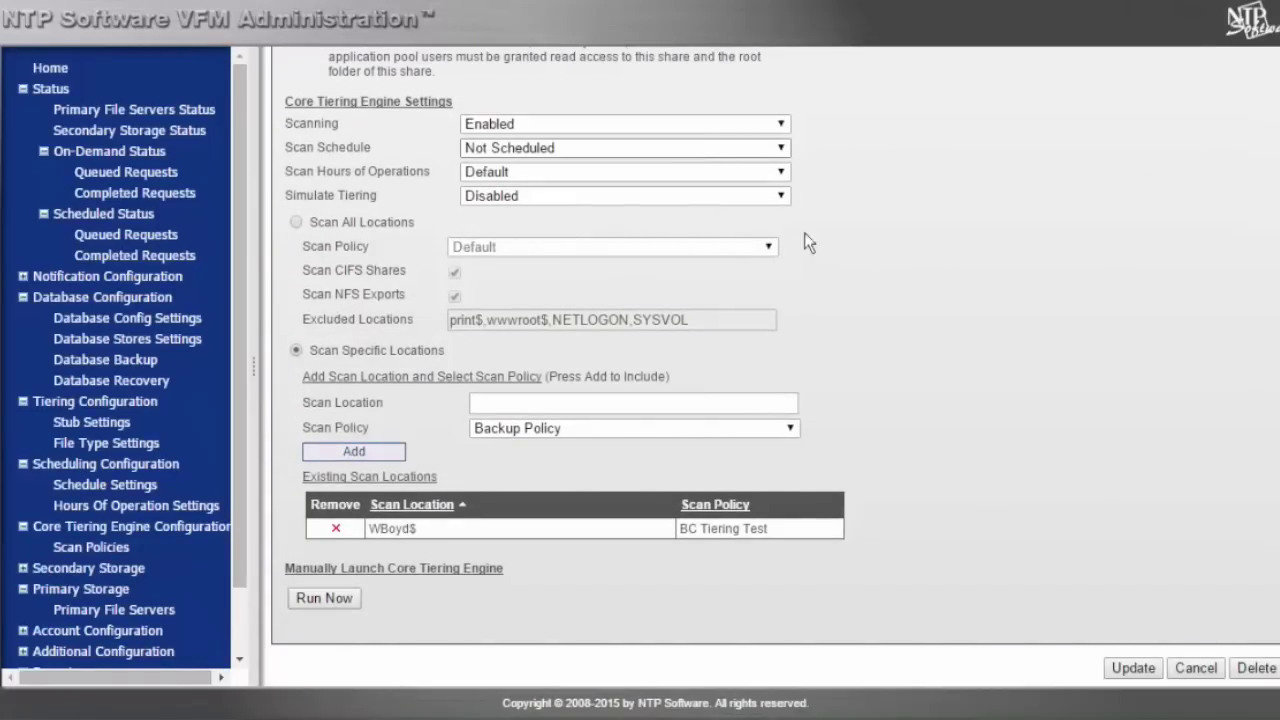
Show the On-Demand Status queued requests, which list nothing pending.
{"action": "scroll", "coordinate": [968, 481], "scroll_direction": "up", "scroll_amount": 2}
{"action": "scroll", "coordinate": [968, 481], "scroll_direction": "up", "scroll_amount": 4}
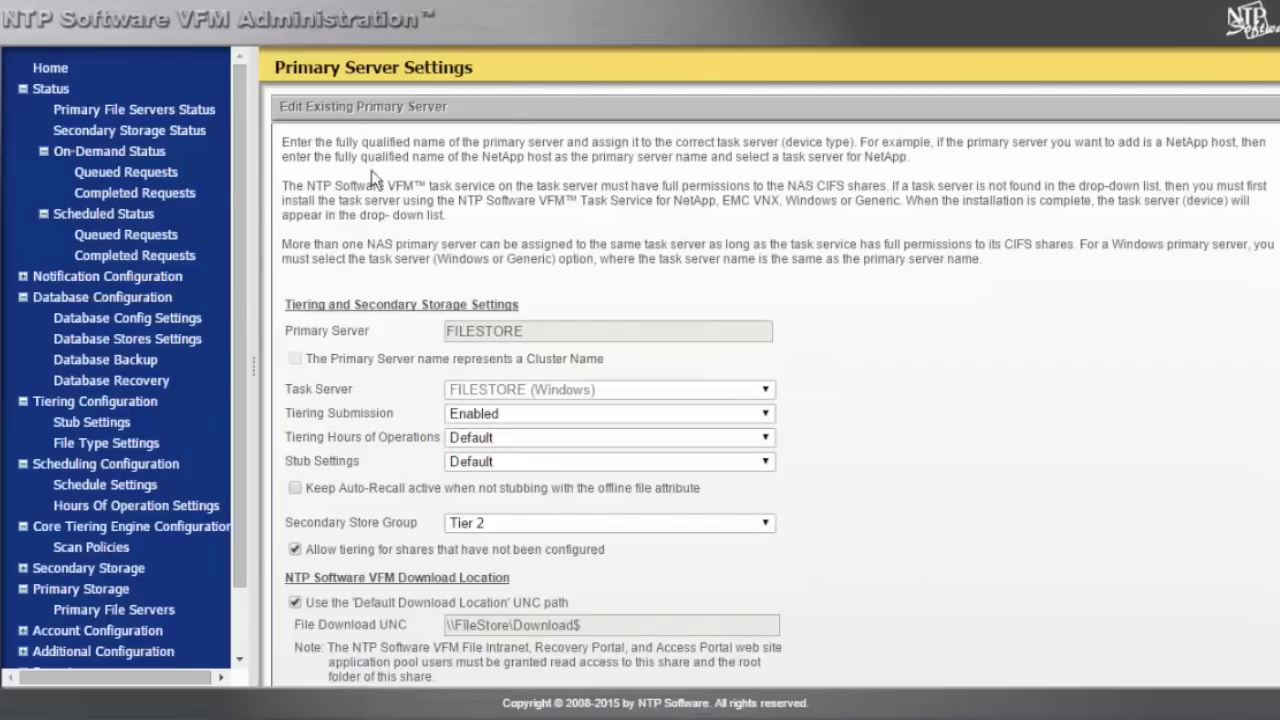
{"action": "left_click", "coordinate": [131, 181]}
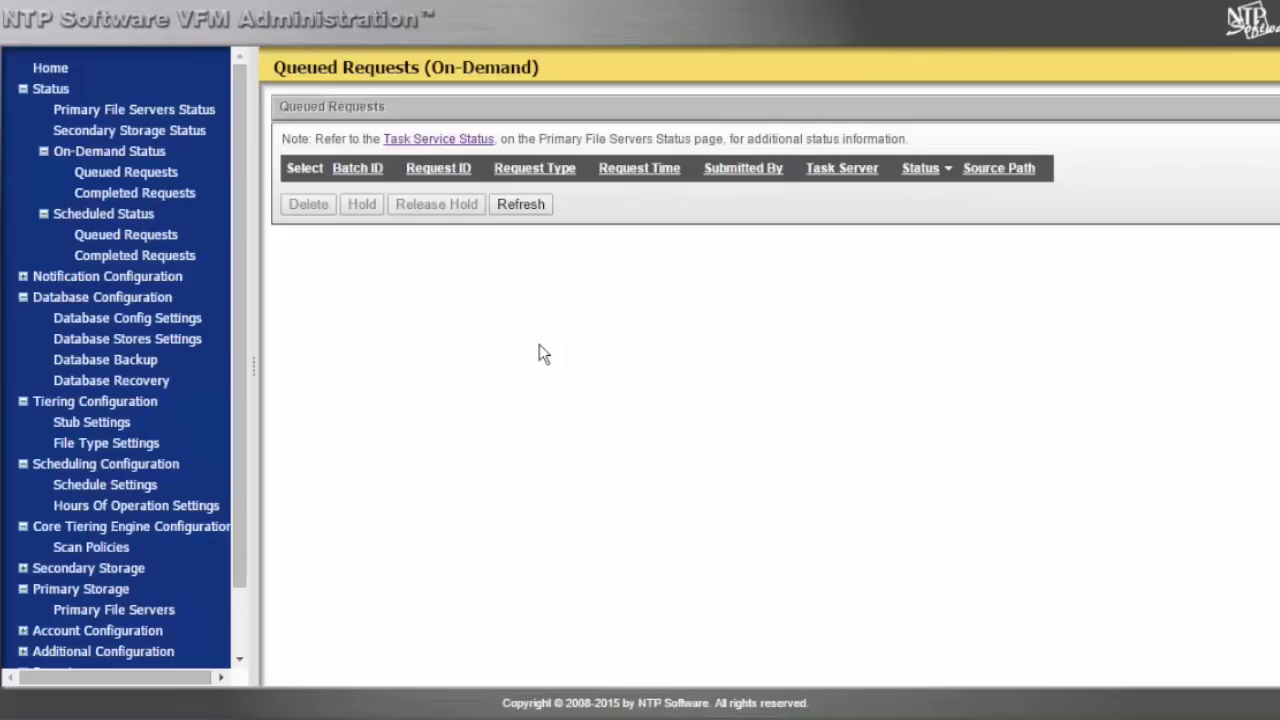
Open completed on-demand batch 16, then request 27 showing A Hackers Manifesto.docx as Active Stub.
{"action": "left_click", "coordinate": [183, 197]}
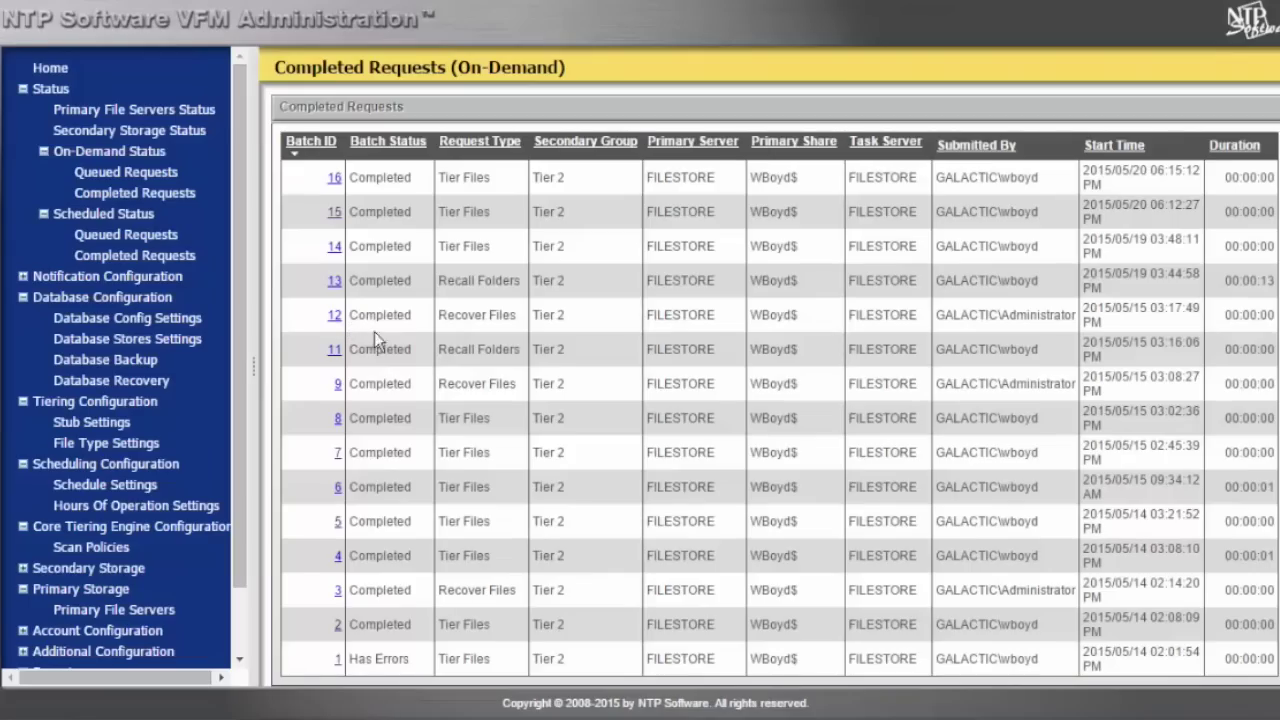
{"action": "left_click_drag", "start_coordinate": [422, 177], "coordinate": [350, 176]}
{"action": "left_click", "coordinate": [332, 180]}
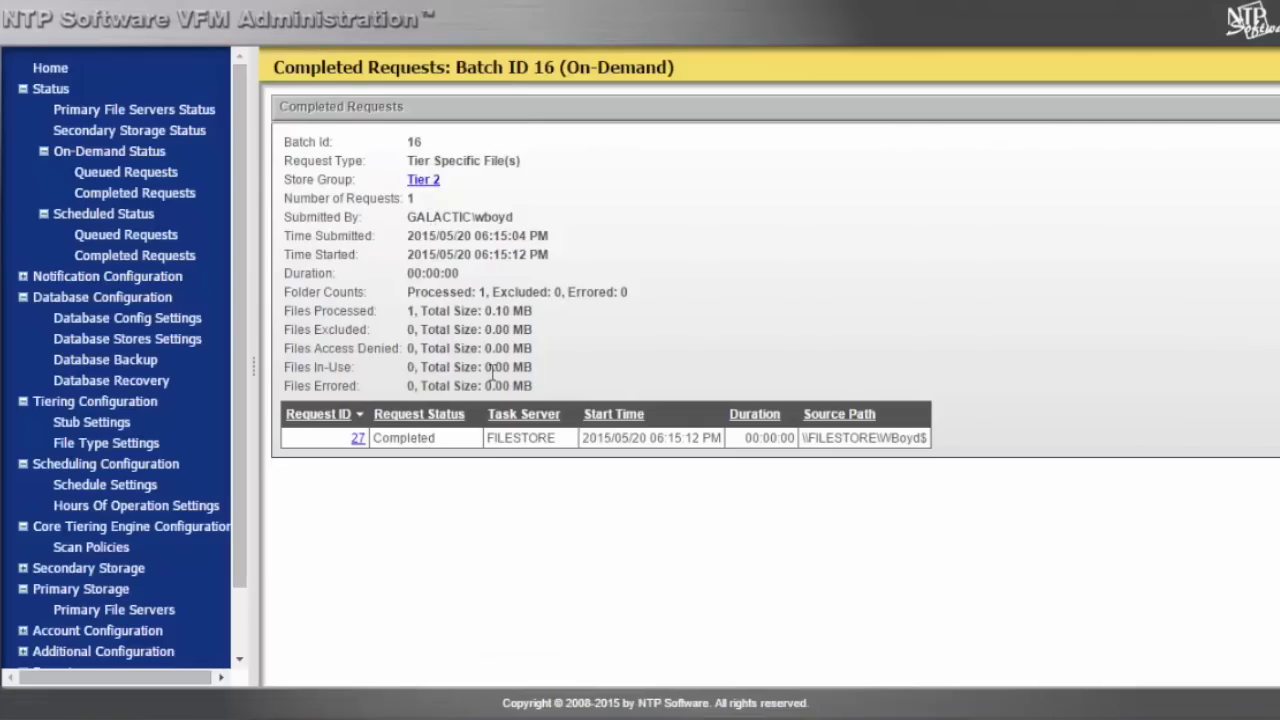
{"action": "left_click_drag", "start_coordinate": [415, 217], "coordinate": [485, 330]}
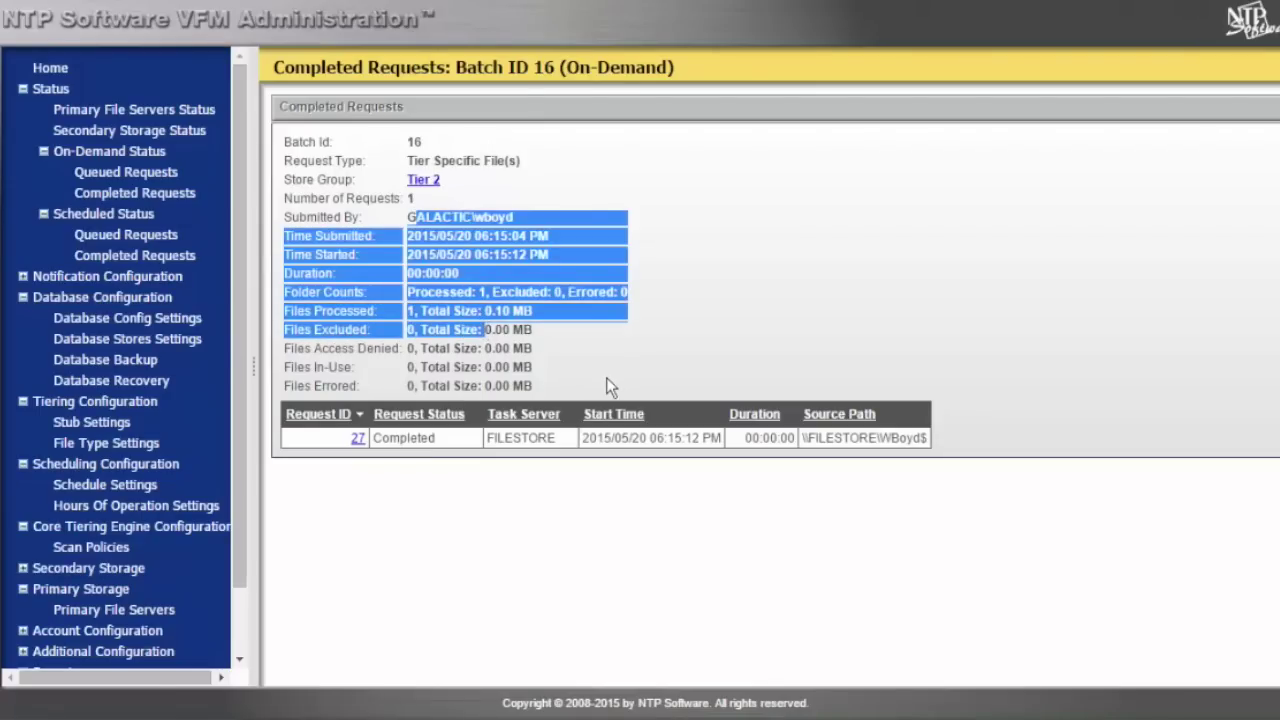
{"action": "left_click", "coordinate": [358, 440]}
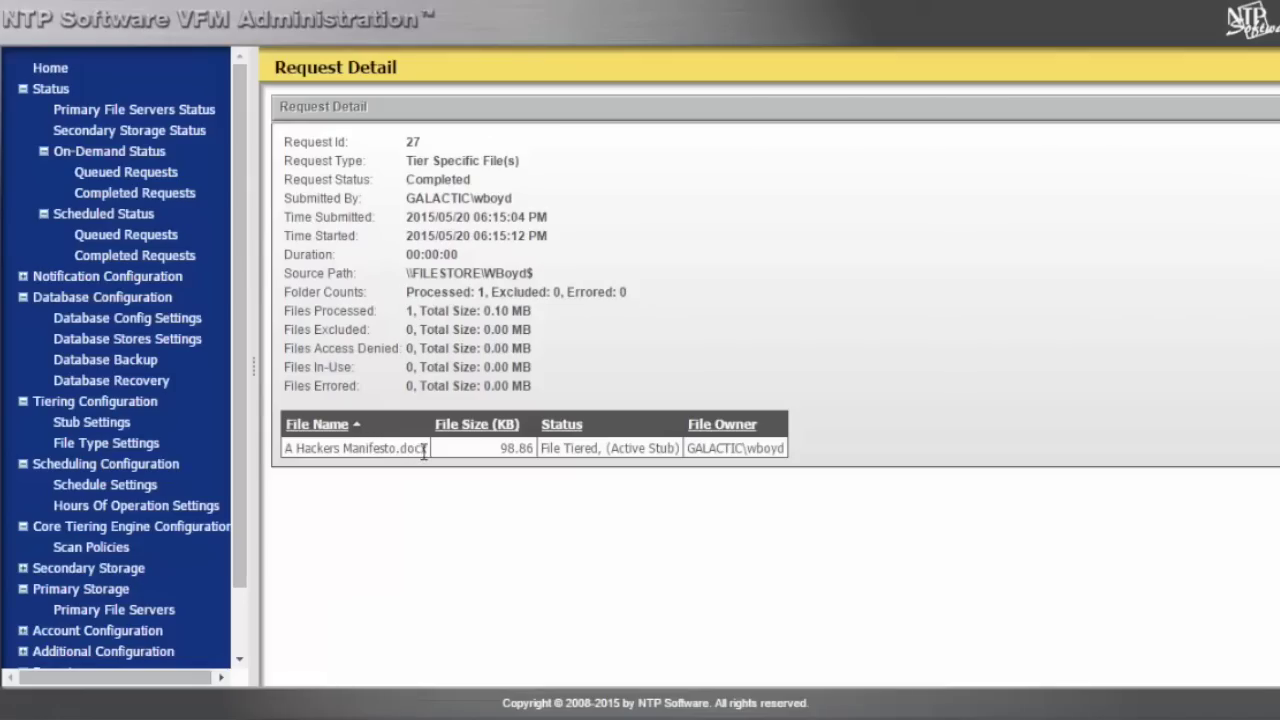
{"action": "left_click_drag", "start_coordinate": [428, 448], "coordinate": [283, 450]}
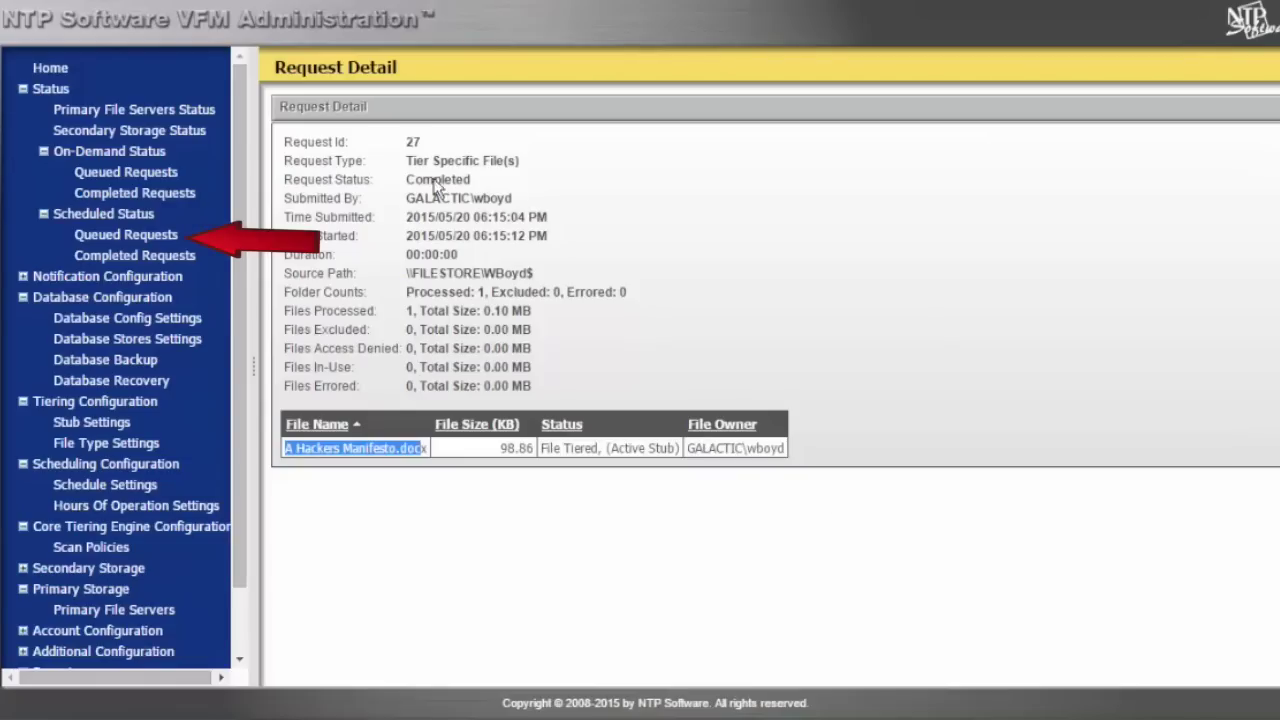
Open the executing Tier Files scheduled scan, batch 17, and its request 32.
{"action": "left_click", "coordinate": [153, 238]}
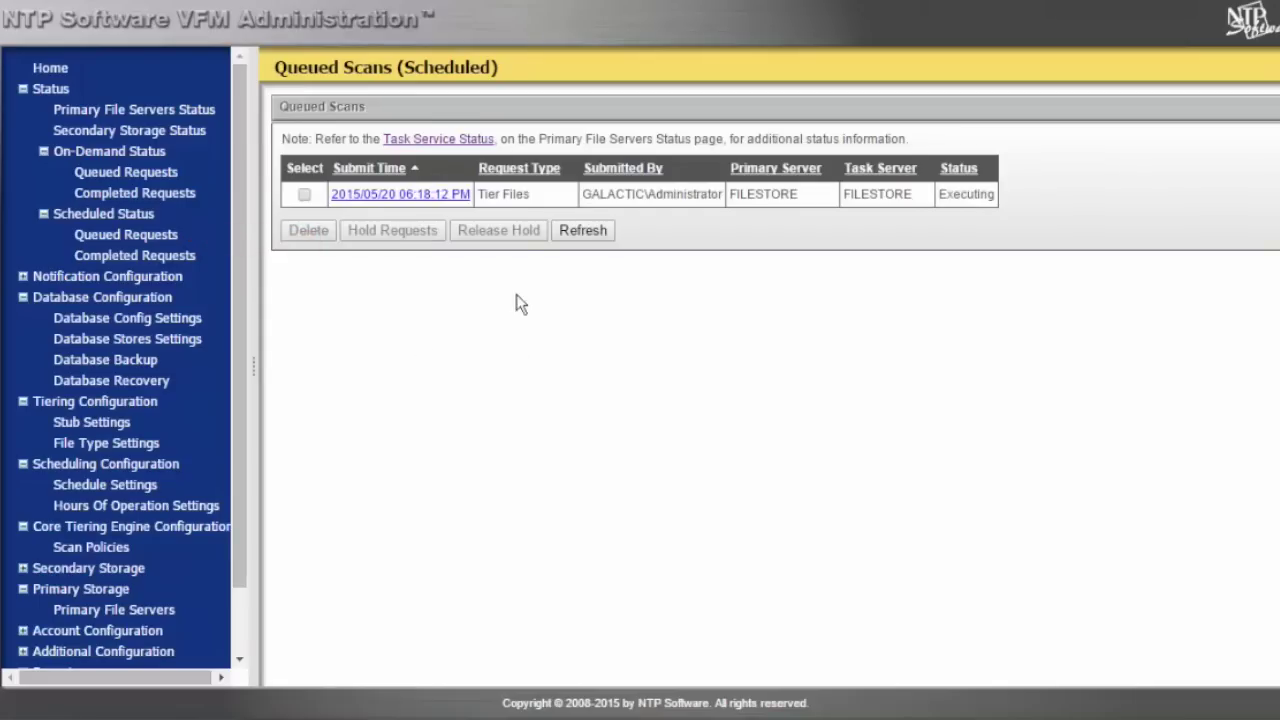
{"action": "left_click_drag", "start_coordinate": [545, 198], "coordinate": [477, 195]}
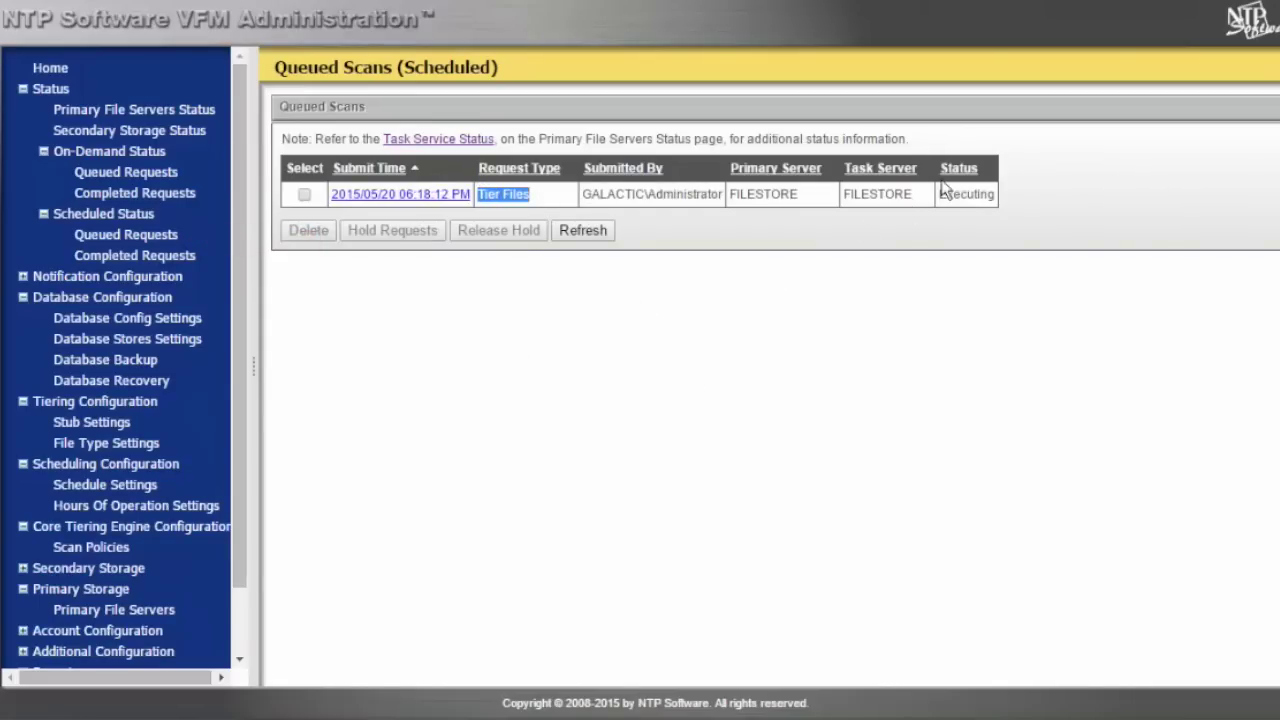
{"action": "left_click_drag", "start_coordinate": [945, 194], "coordinate": [995, 195]}
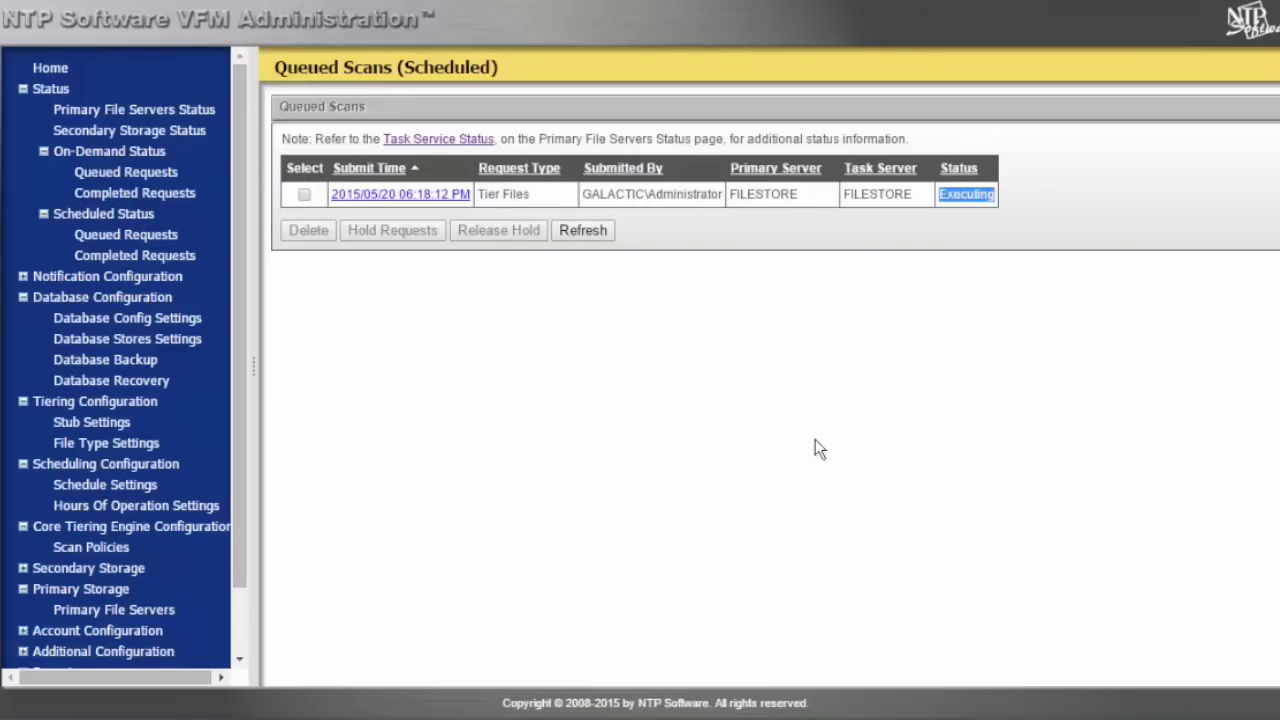
{"action": "left_click", "coordinate": [444, 197]}
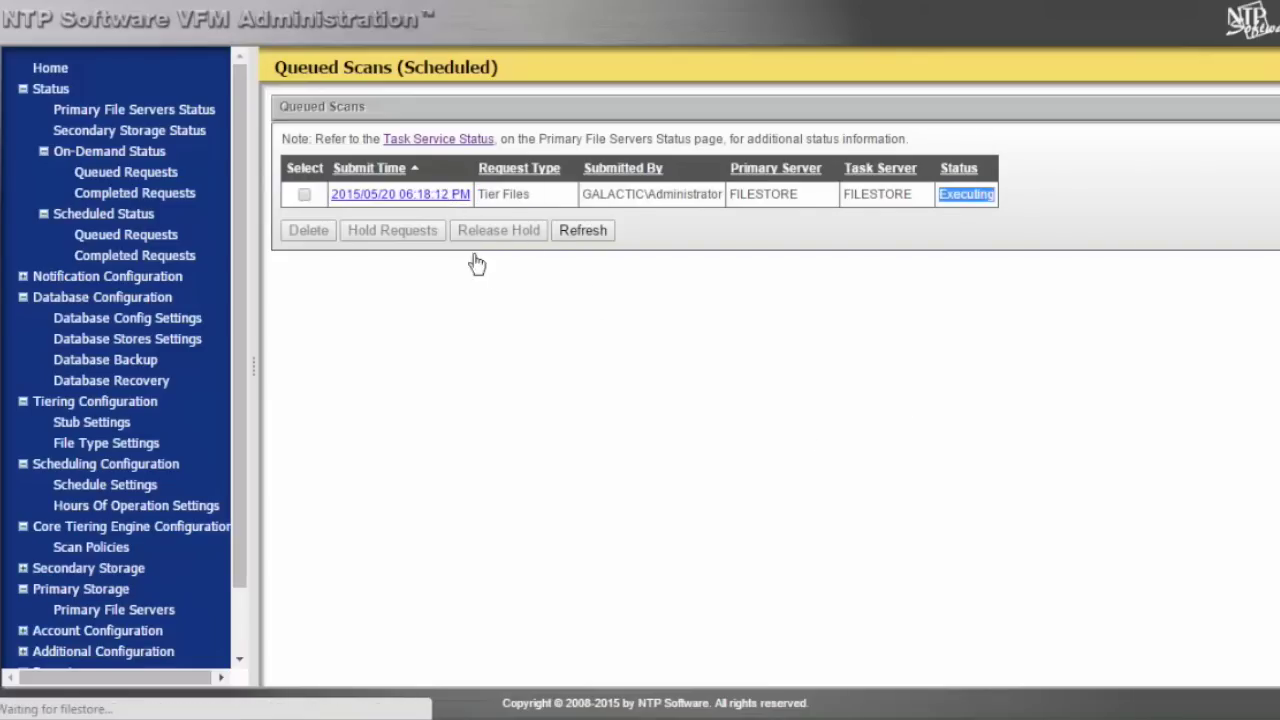
{"action": "left_click", "coordinate": [342, 192]}
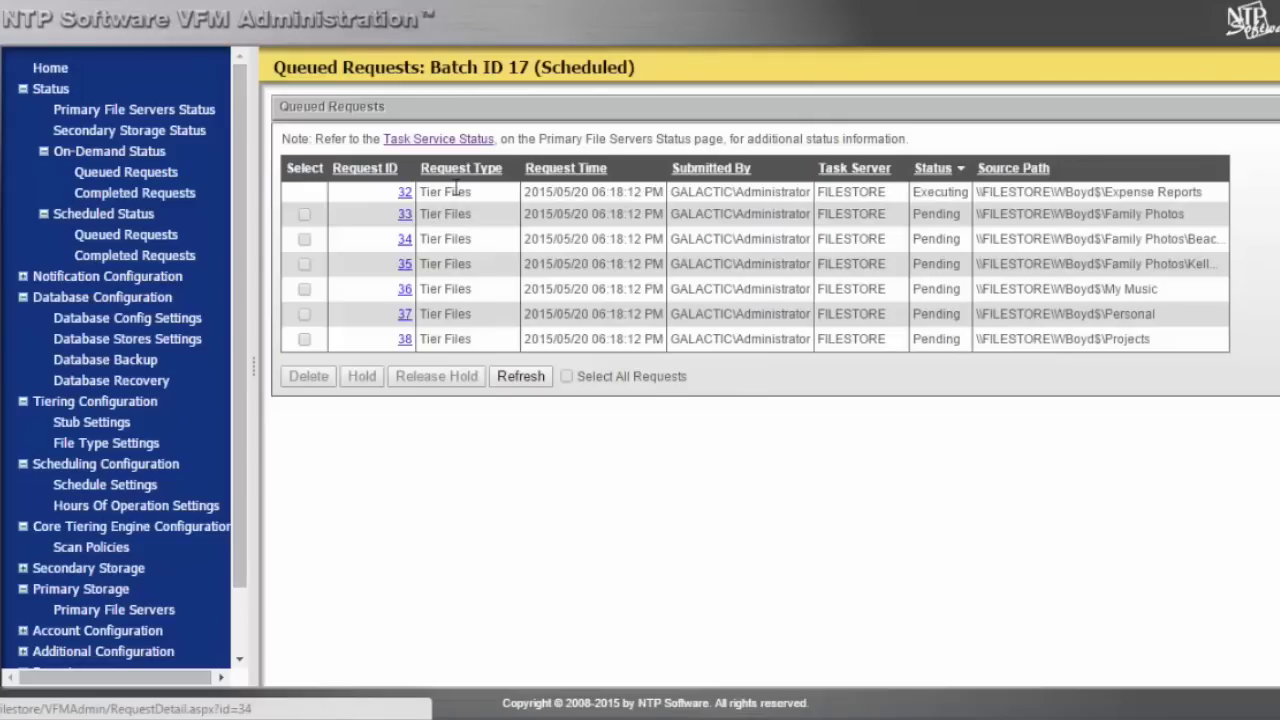
{"action": "left_click", "coordinate": [406, 194]}
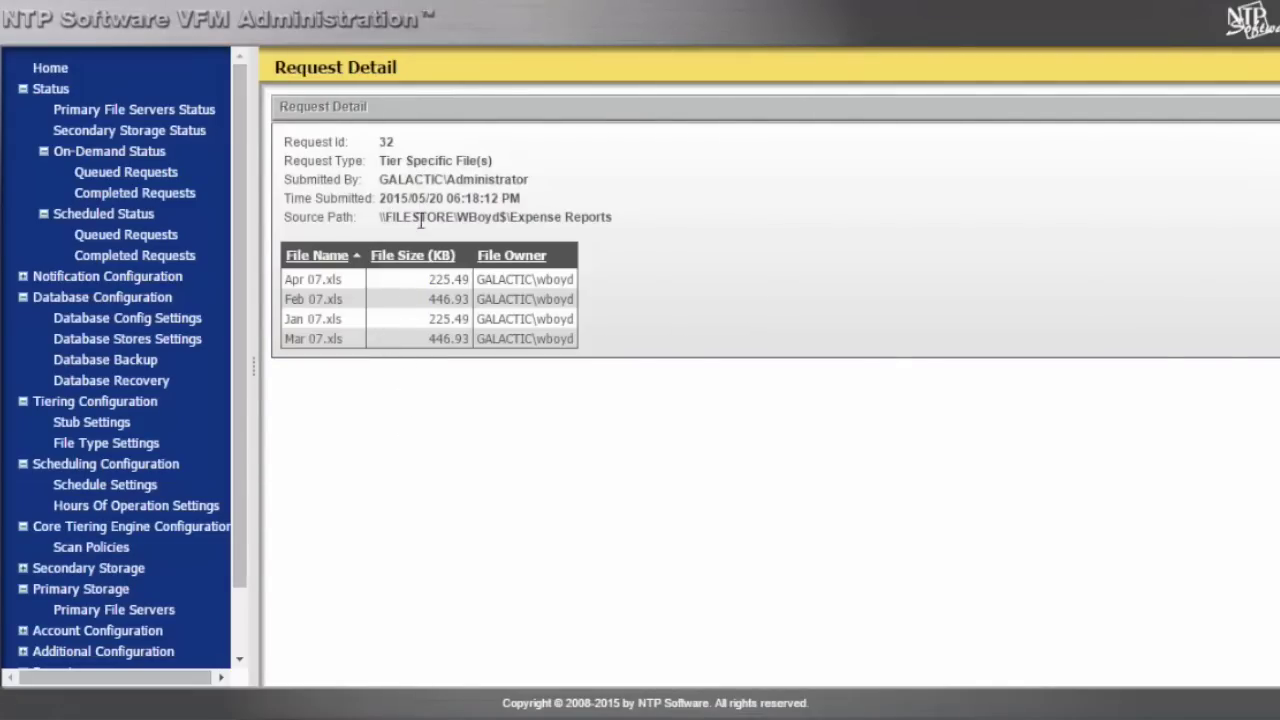
Check request 32's Expense Reports path and four spreadsheets, then view completed scheduled scans.
{"action": "left_click_drag", "start_coordinate": [382, 217], "coordinate": [616, 217]}
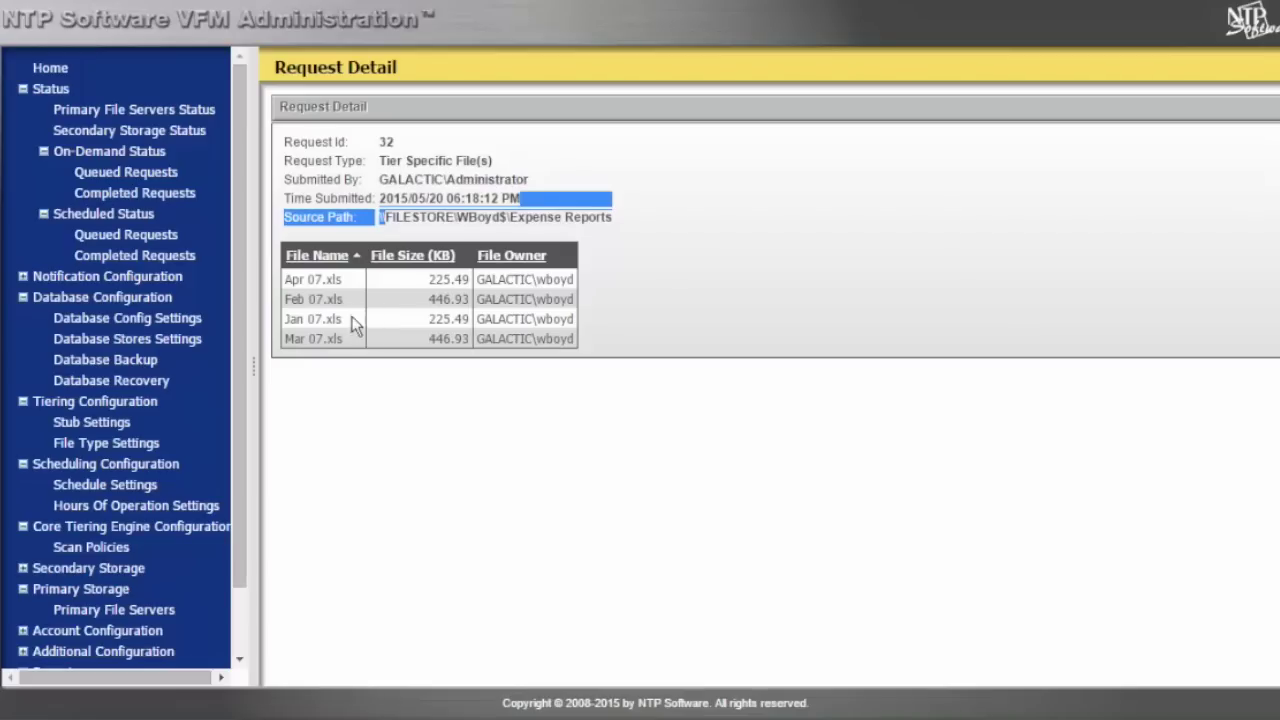
{"action": "left_click_drag", "start_coordinate": [286, 279], "coordinate": [574, 339]}
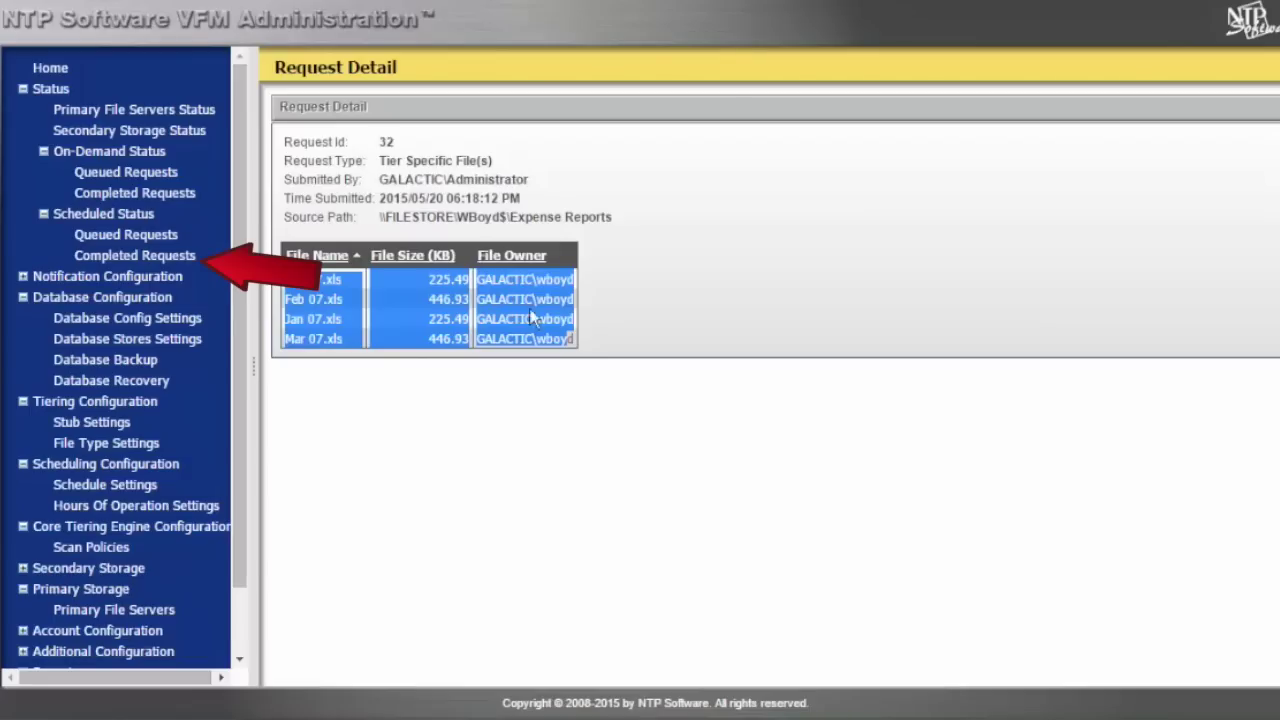
{"action": "left_click", "coordinate": [125, 257]}
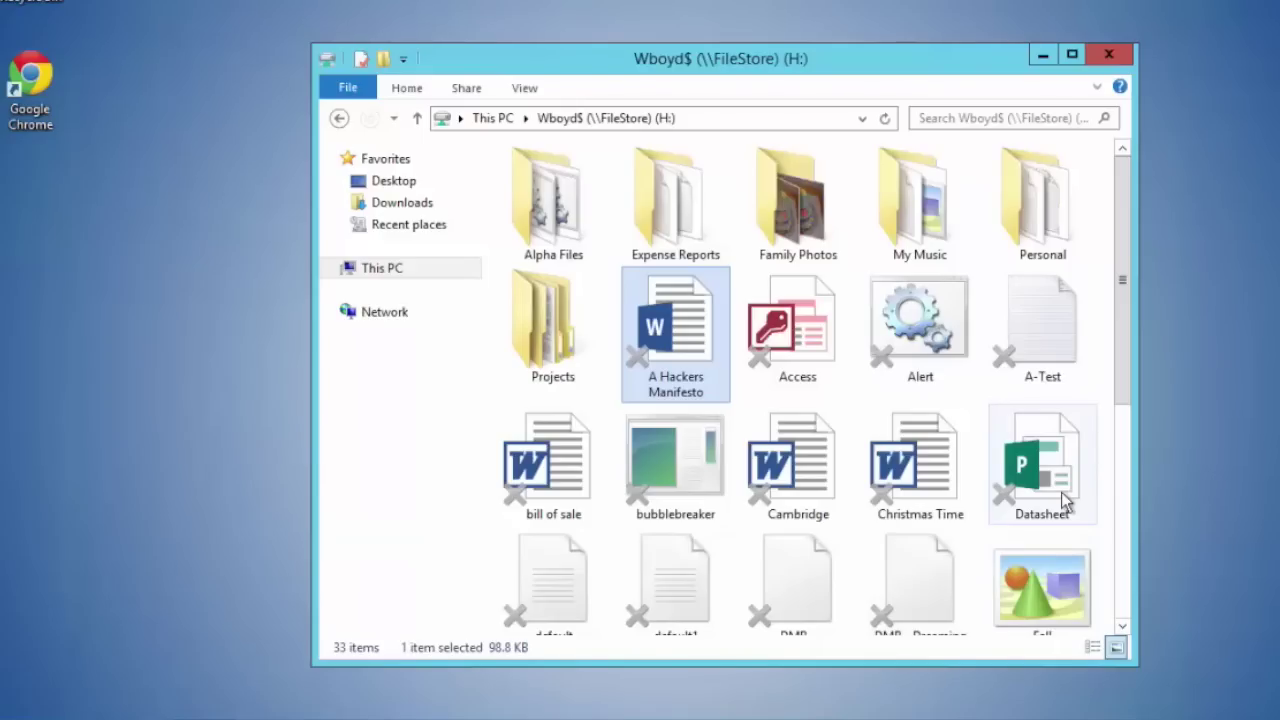
{"action": "mouse_move", "coordinate": [1061, 492]}
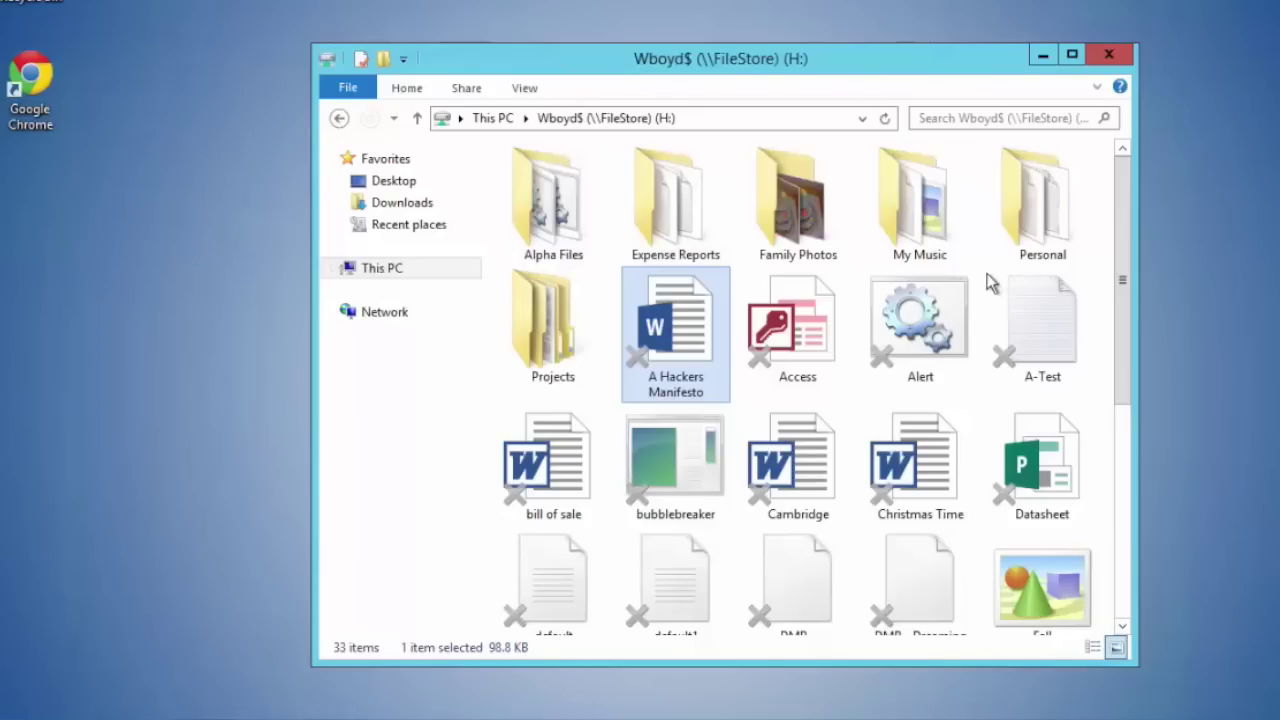
{"action": "left_click", "coordinate": [1031, 310]}
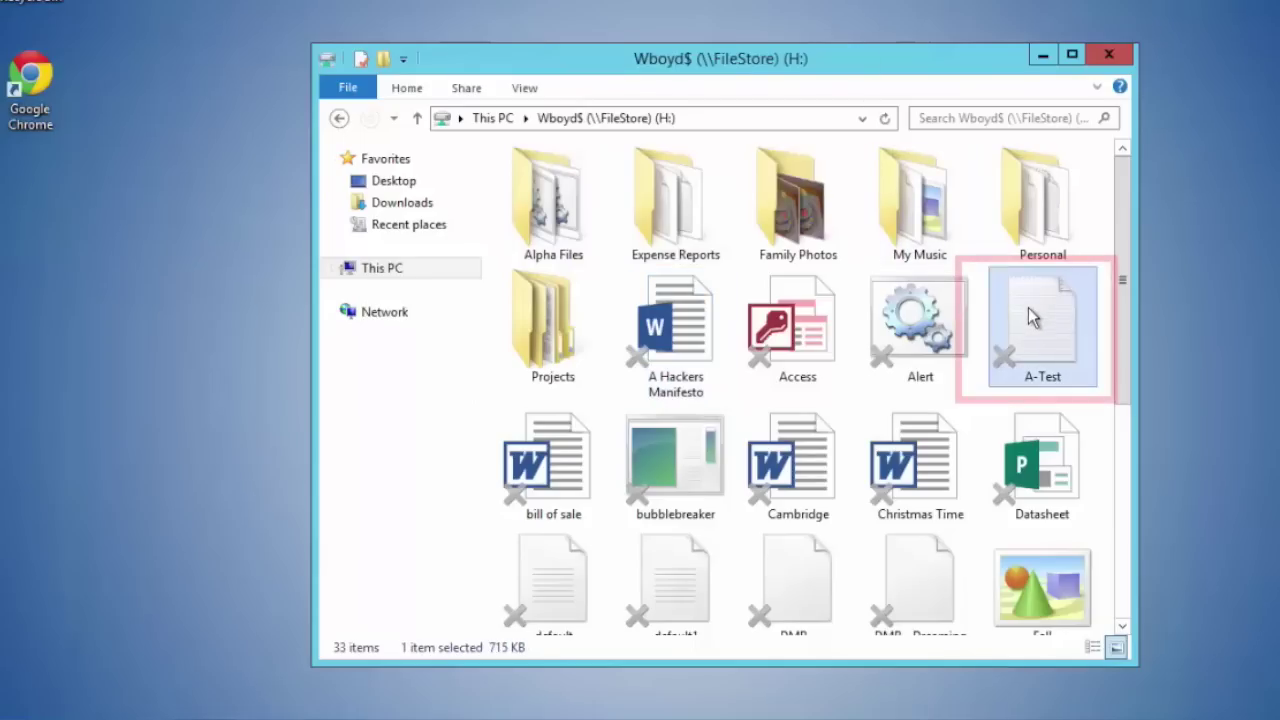
{"action": "double_click", "coordinate": [1060, 380]}
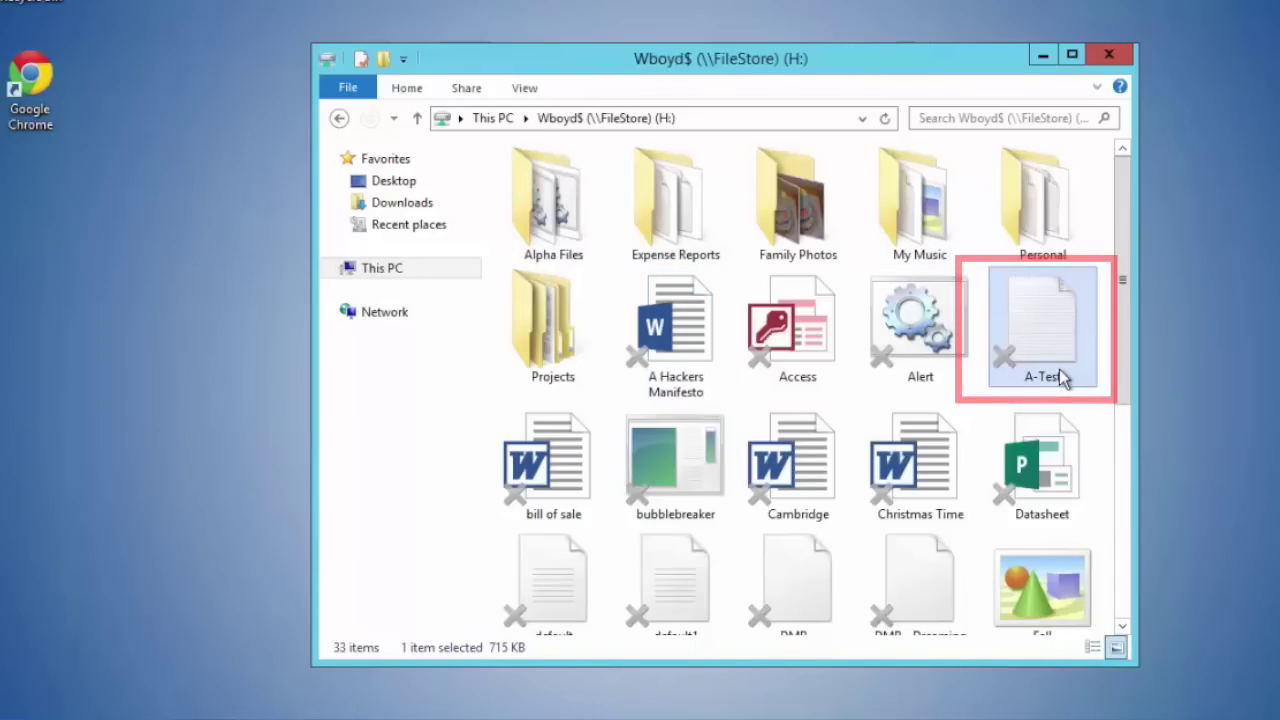
{"action": "left_click_drag", "start_coordinate": [215, 146], "coordinate": [348, 362]}
Close Notepad and permanently delete A-Test from the H: share.
{"action": "left_click", "coordinate": [1110, 20]}
{"action": "key", "text": "Delete"}
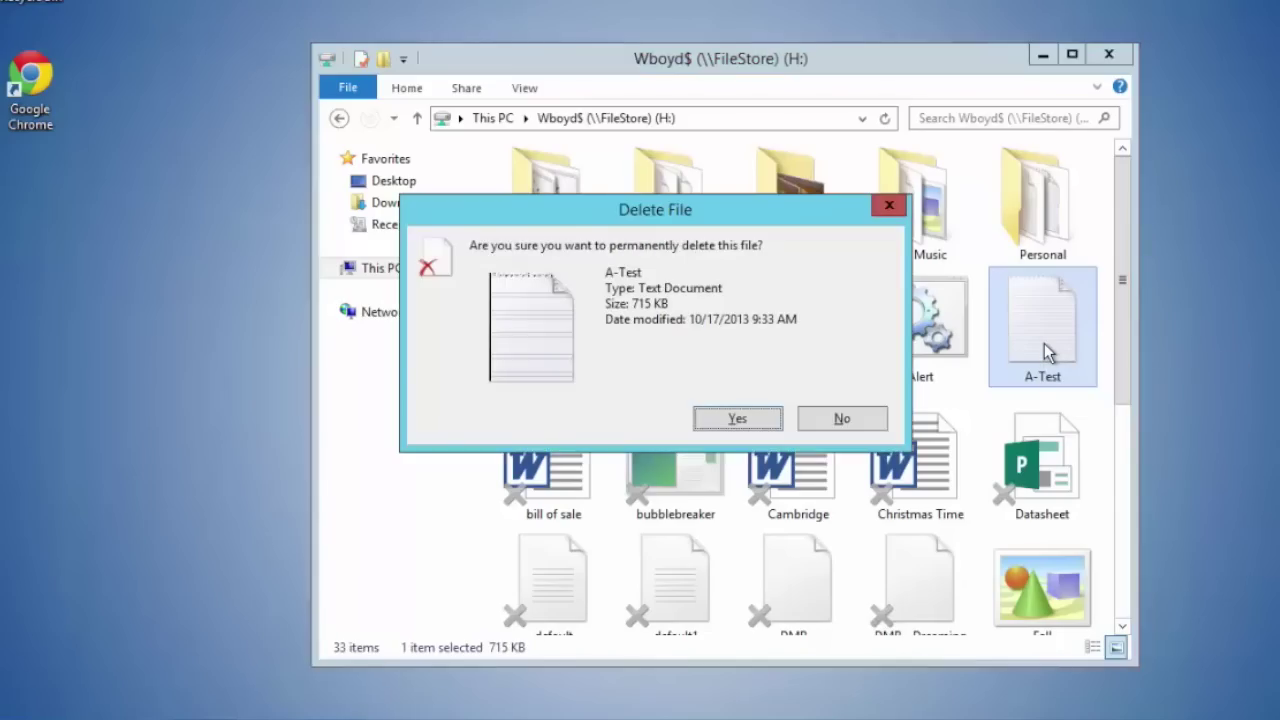
{"action": "left_click", "coordinate": [749, 420]}
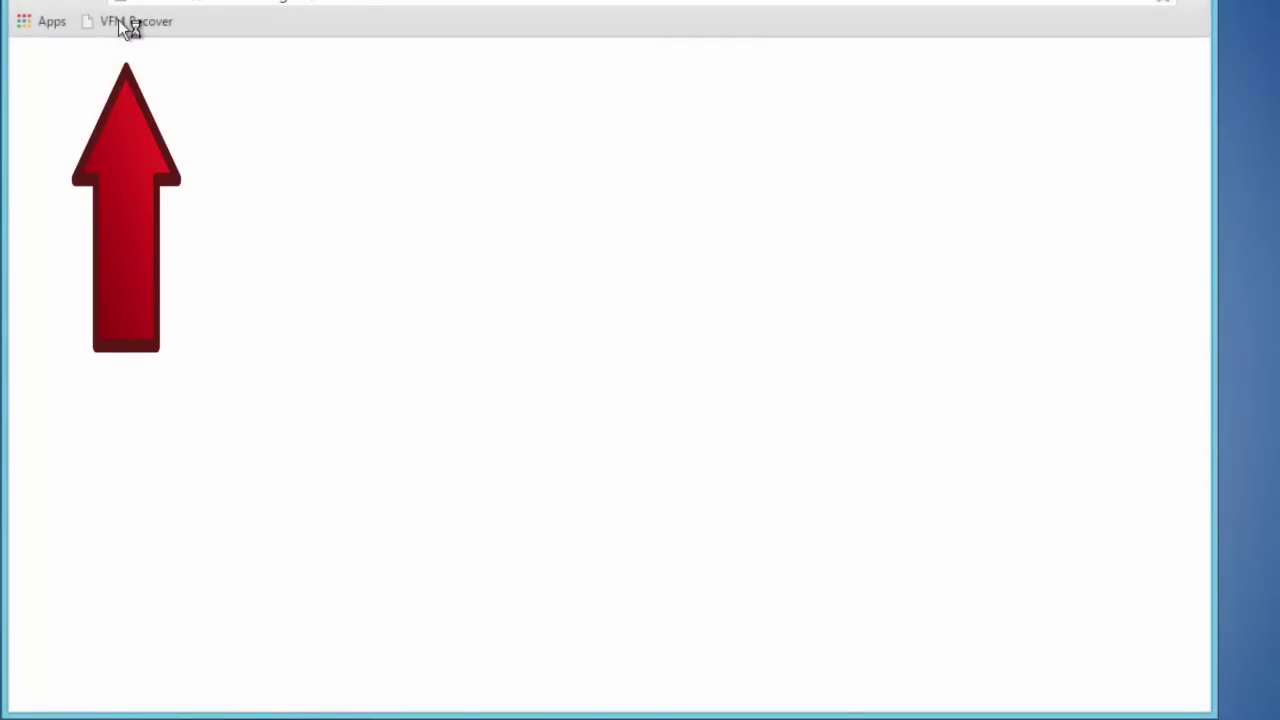
{"action": "left_click", "coordinate": [118, 23]}
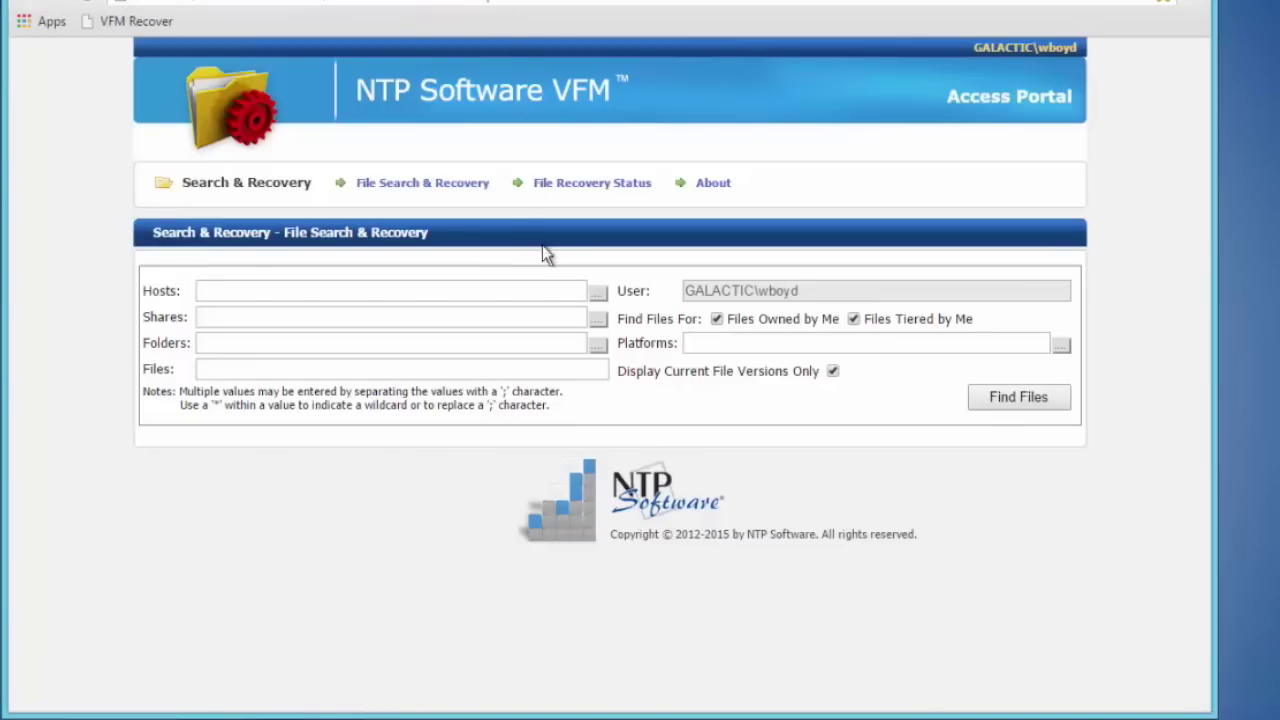
{"action": "left_click", "coordinate": [599, 296]}
{"action": "left_click", "coordinate": [86, 66]}
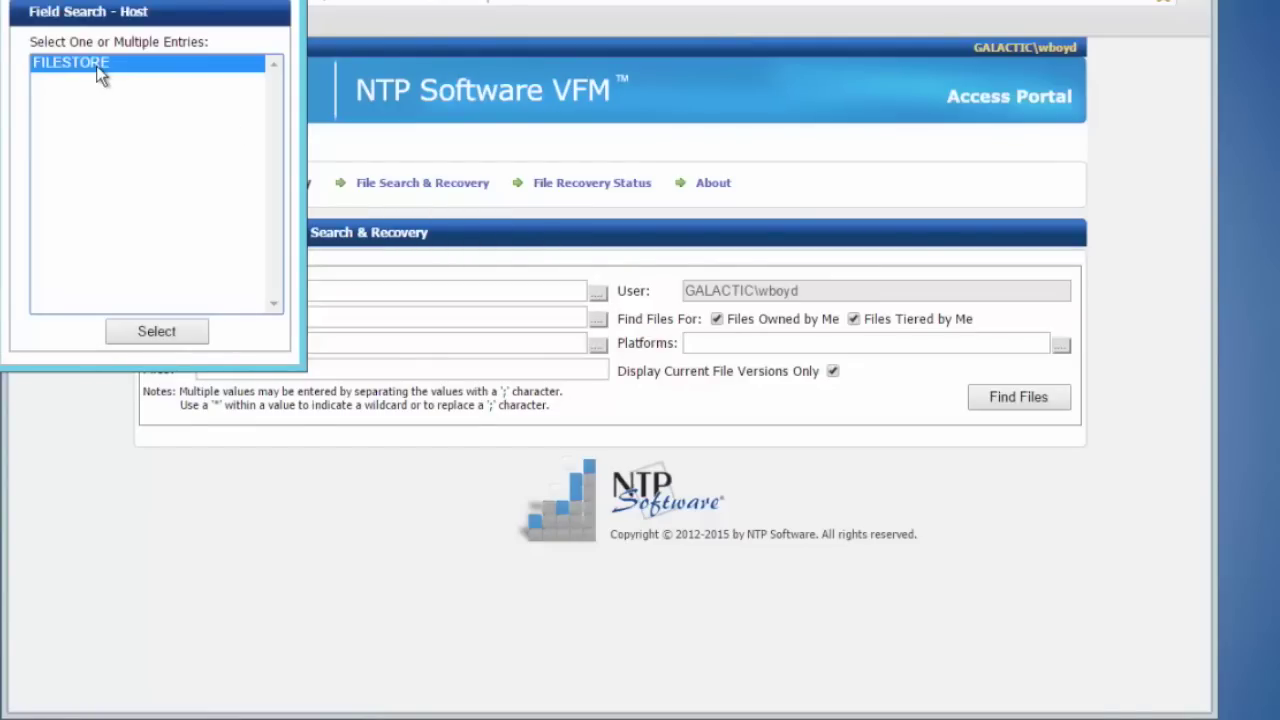
{"action": "left_click", "coordinate": [157, 331]}
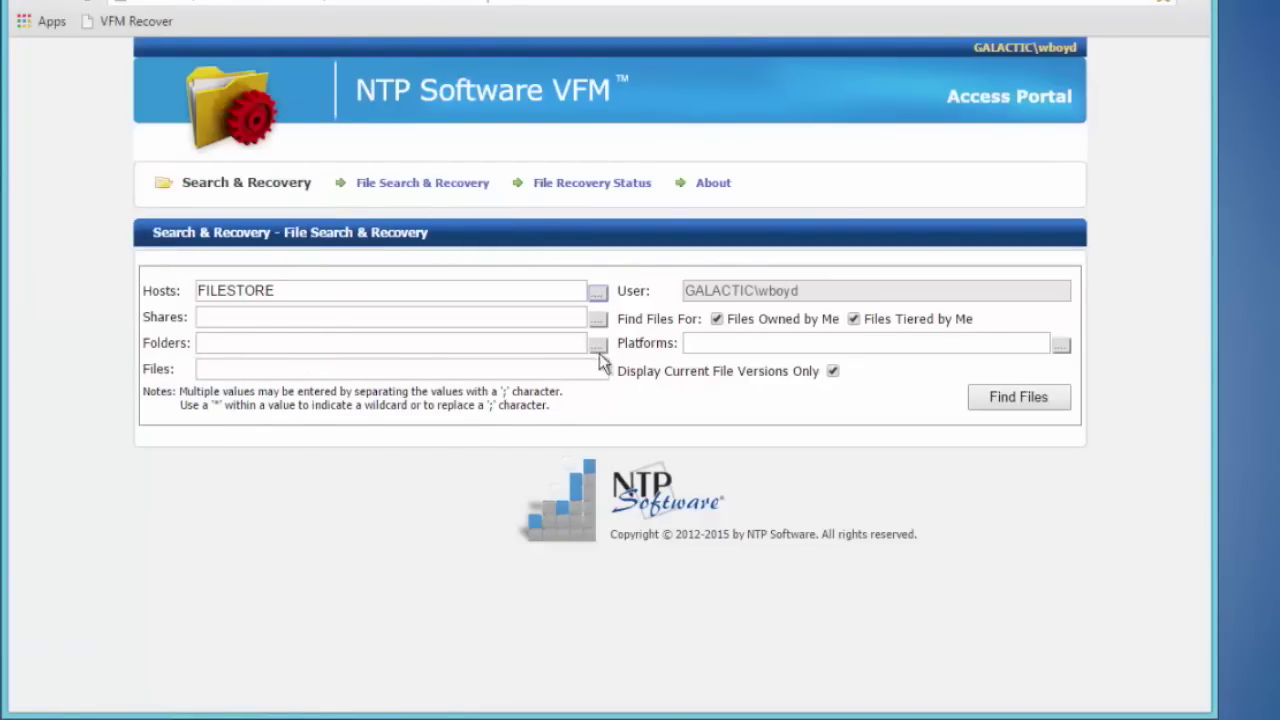
{"action": "left_click", "coordinate": [603, 319]}
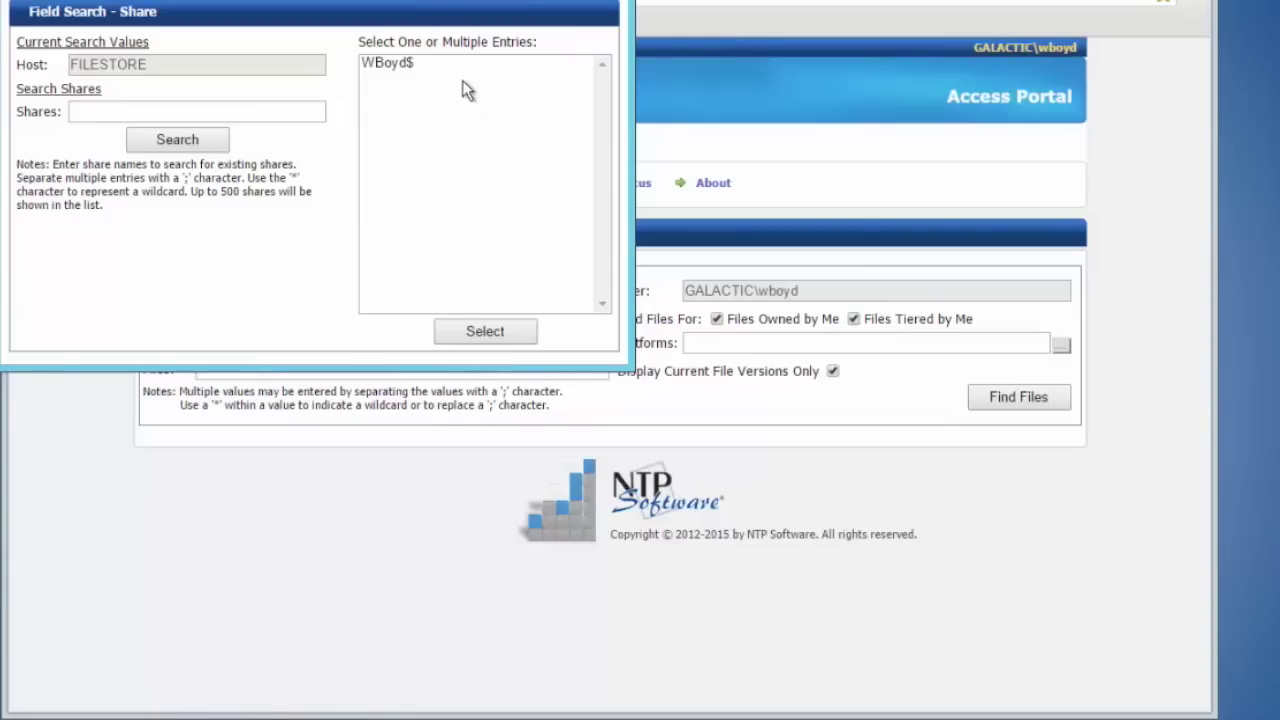
{"action": "left_click", "coordinate": [392, 67]}
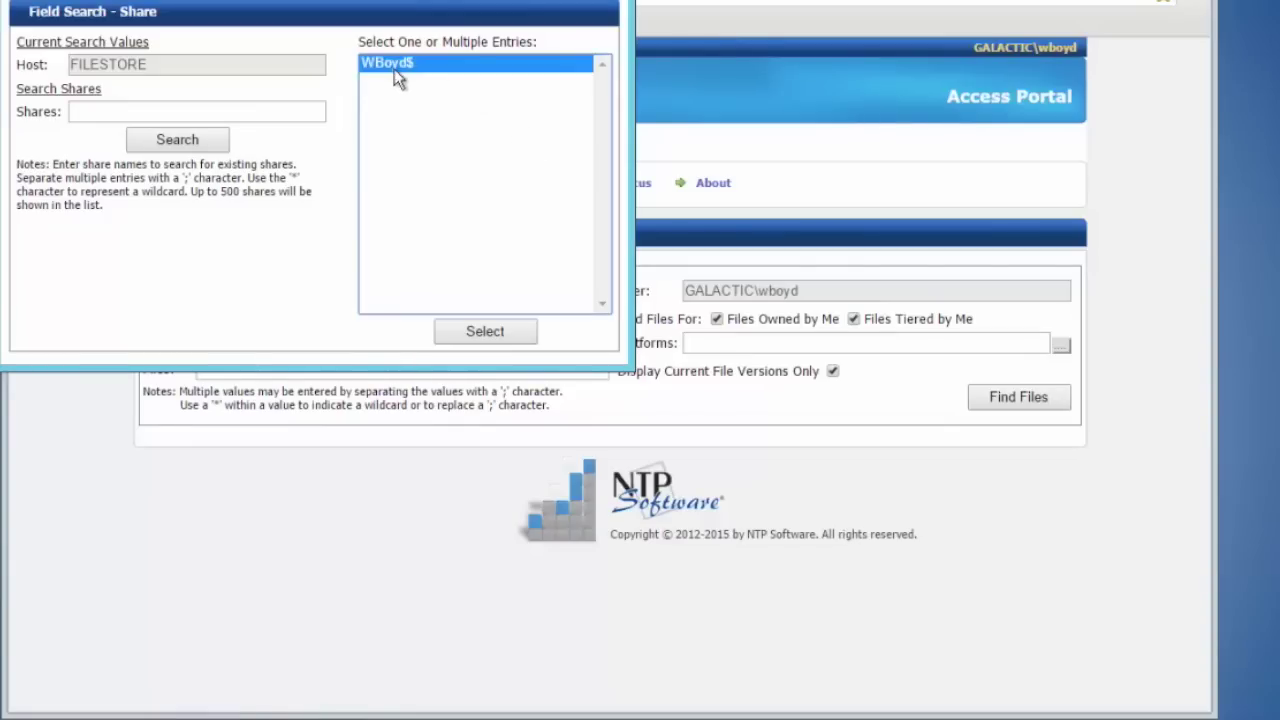
{"action": "left_click", "coordinate": [484, 333]}
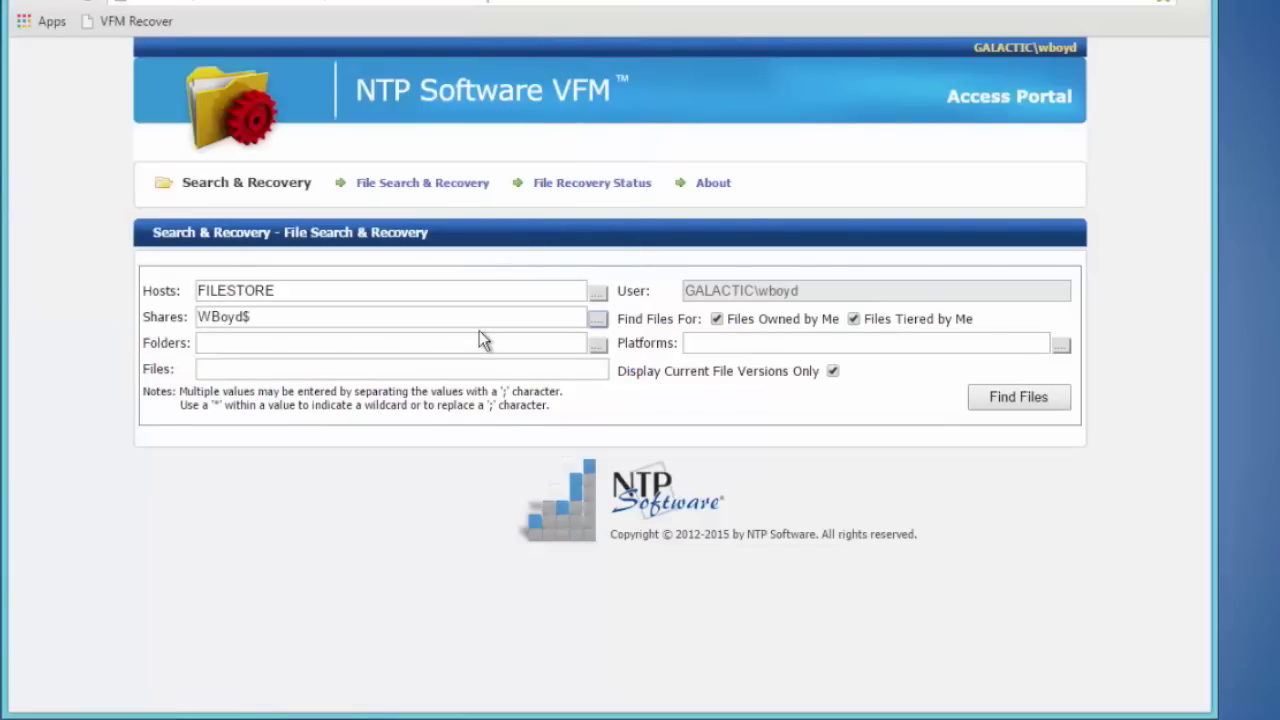
{"action": "left_click", "coordinate": [597, 345]}
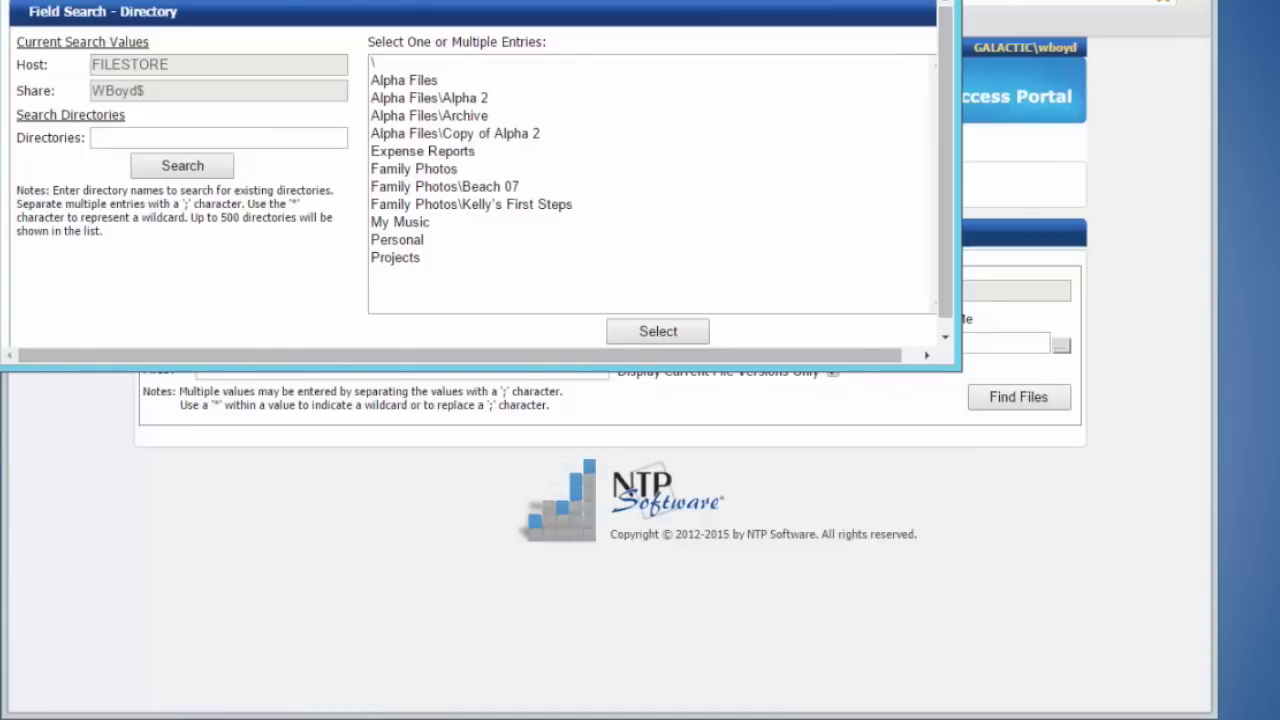
{"action": "left_click", "coordinate": [785, 14]}
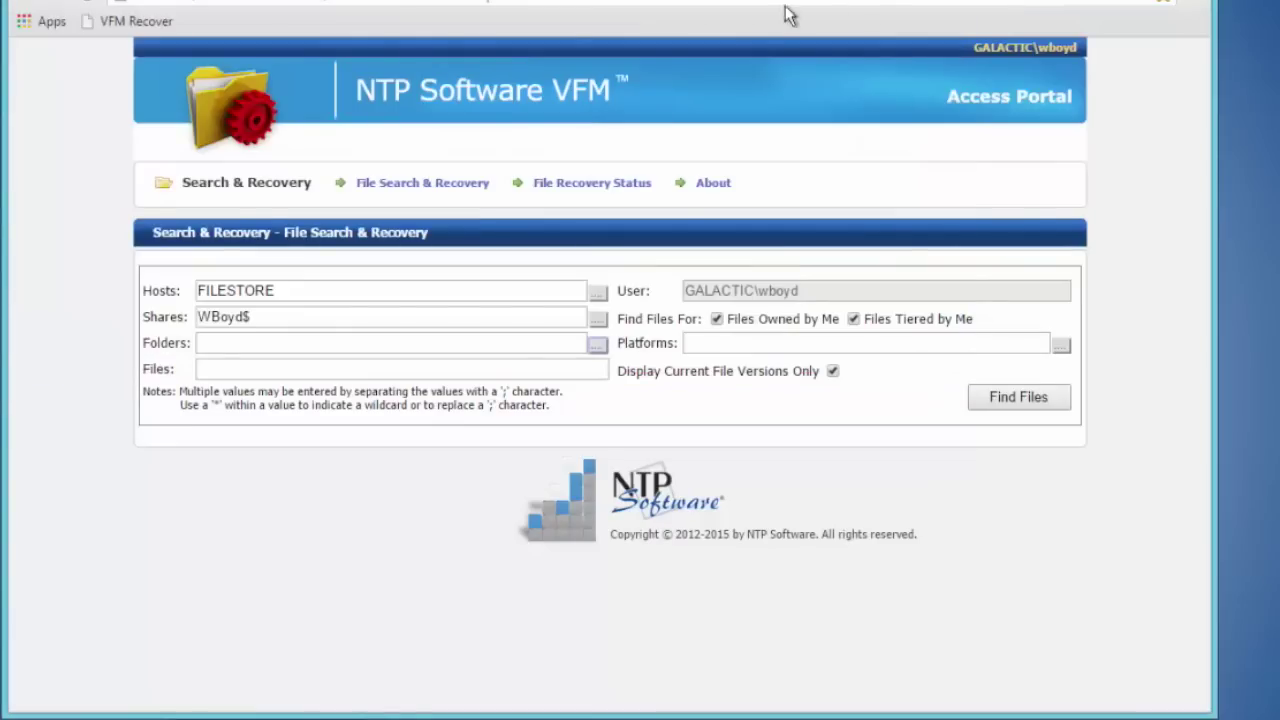
{"action": "left_click", "coordinate": [214, 368]}
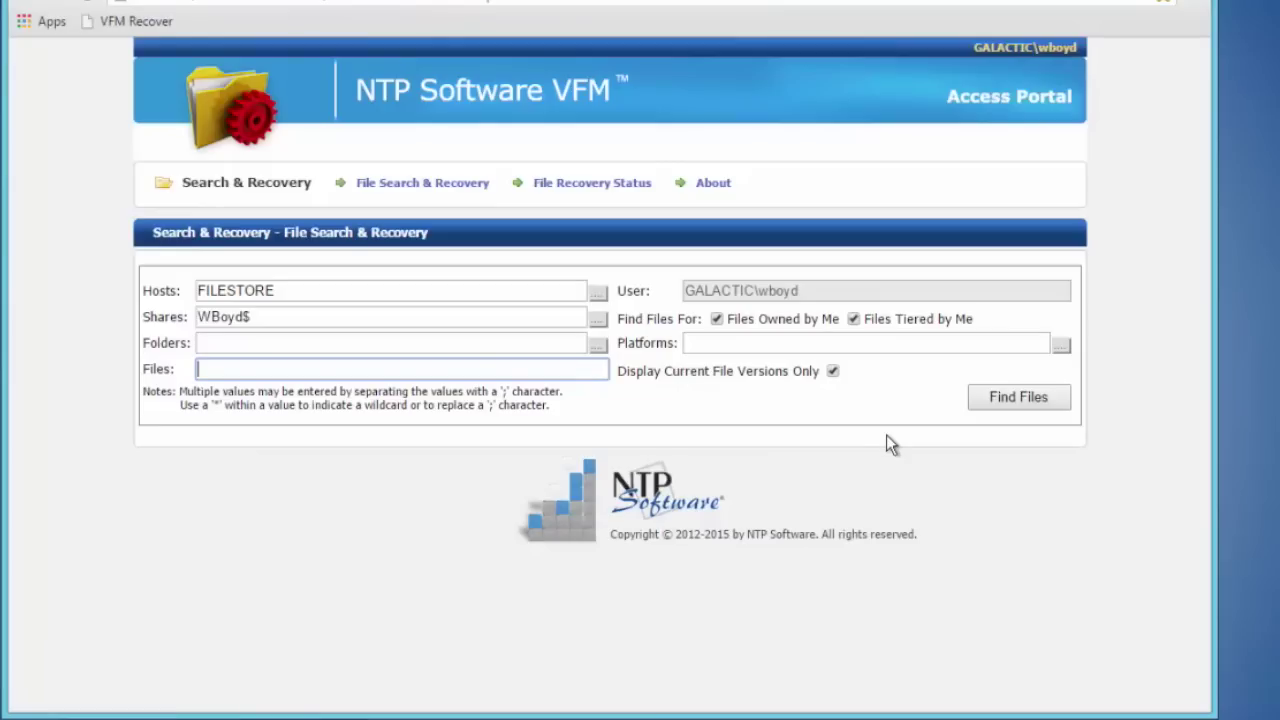
{"action": "left_click", "coordinate": [1019, 401]}
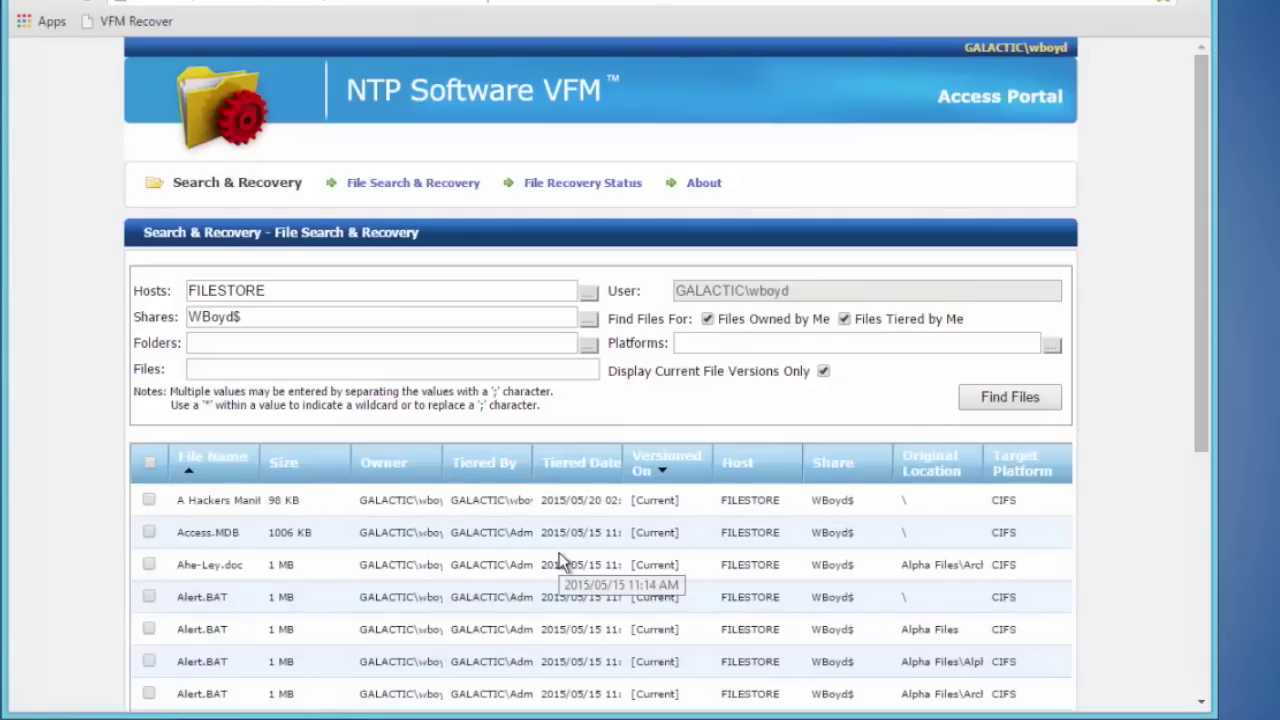
Go to page 2 of the search results and tick A-Test.txt.
{"action": "scroll", "coordinate": [560, 562], "scroll_direction": "down", "scroll_amount": 1}
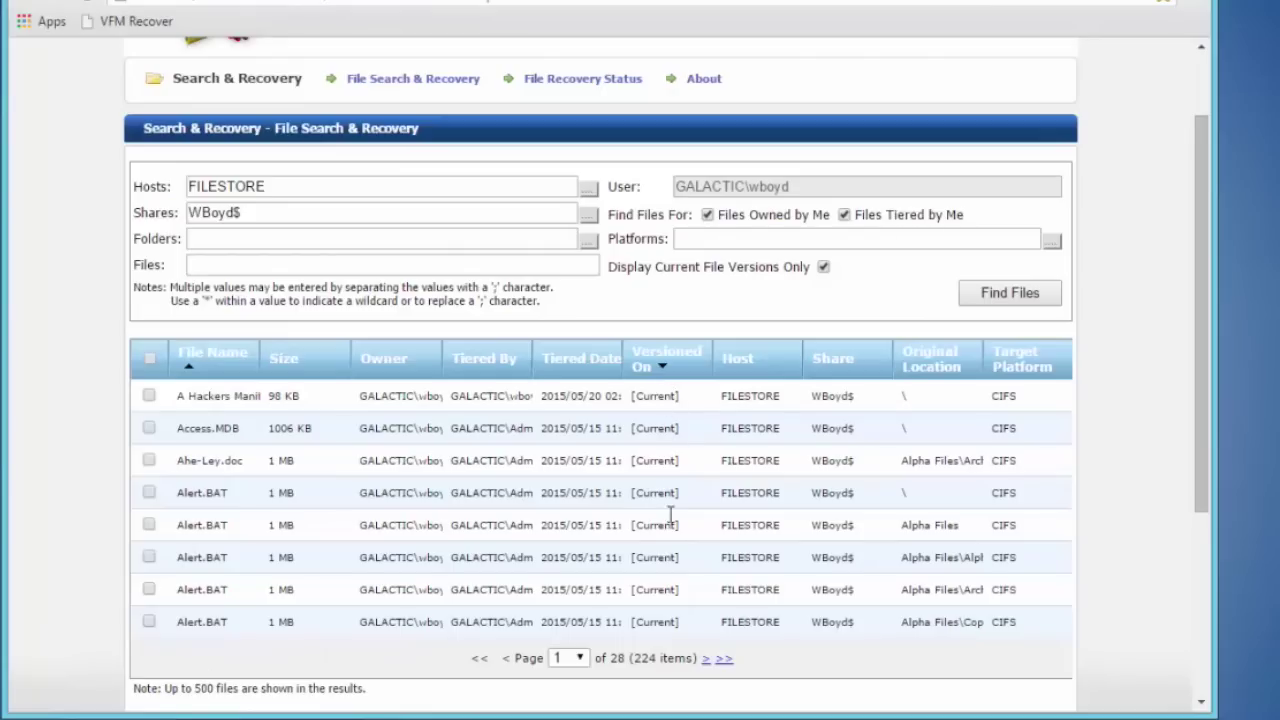
{"action": "left_click", "coordinate": [579, 659]}
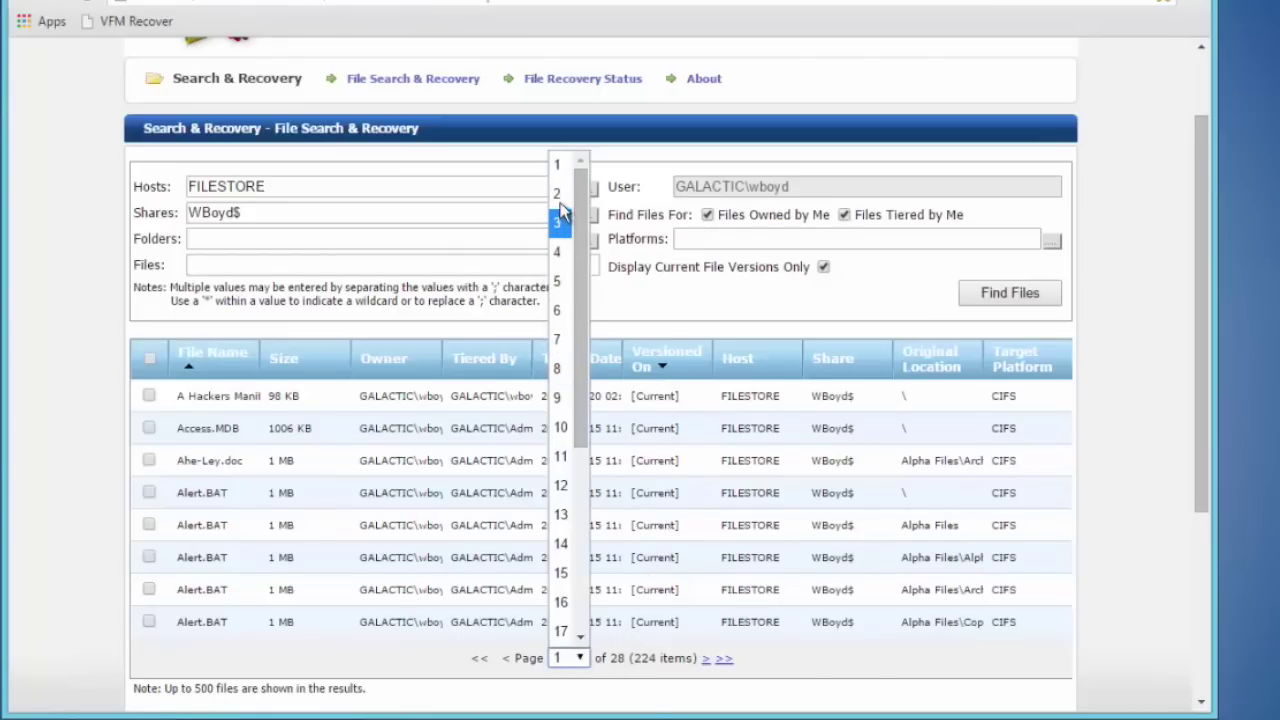
{"action": "key", "text": "Escape"}
{"action": "key", "text": "Down"}
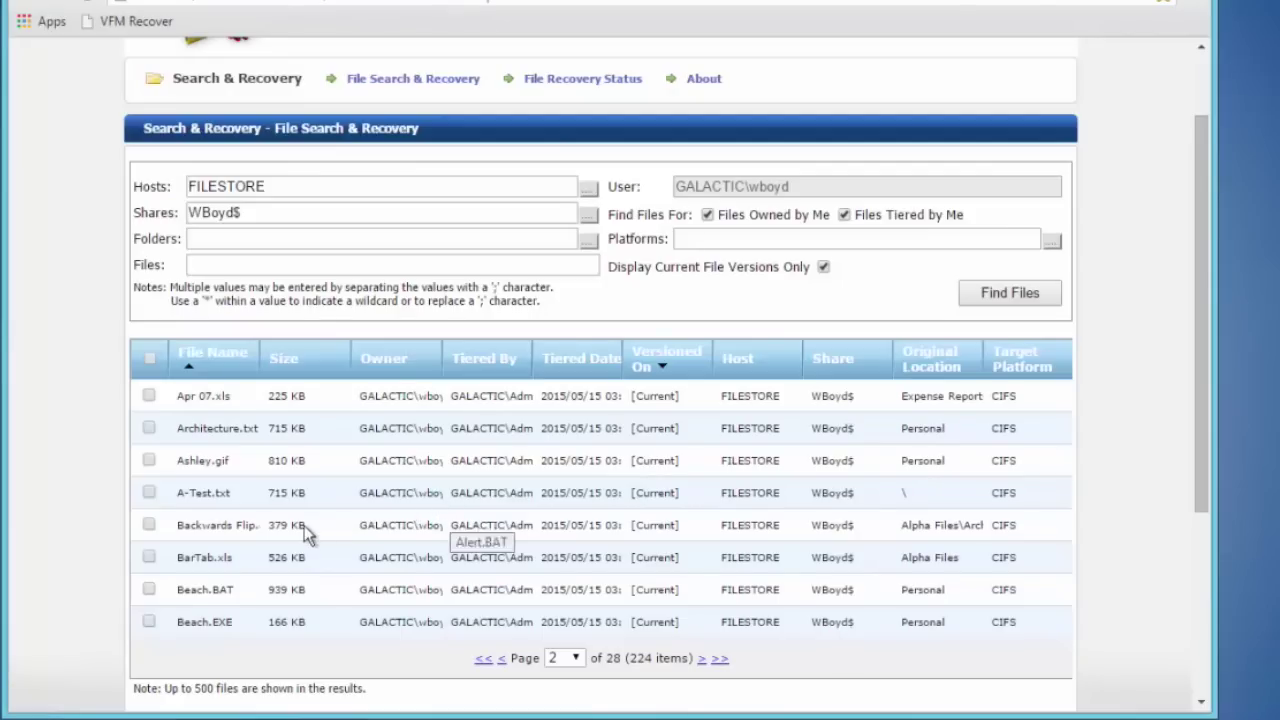
{"action": "left_click", "coordinate": [148, 492]}
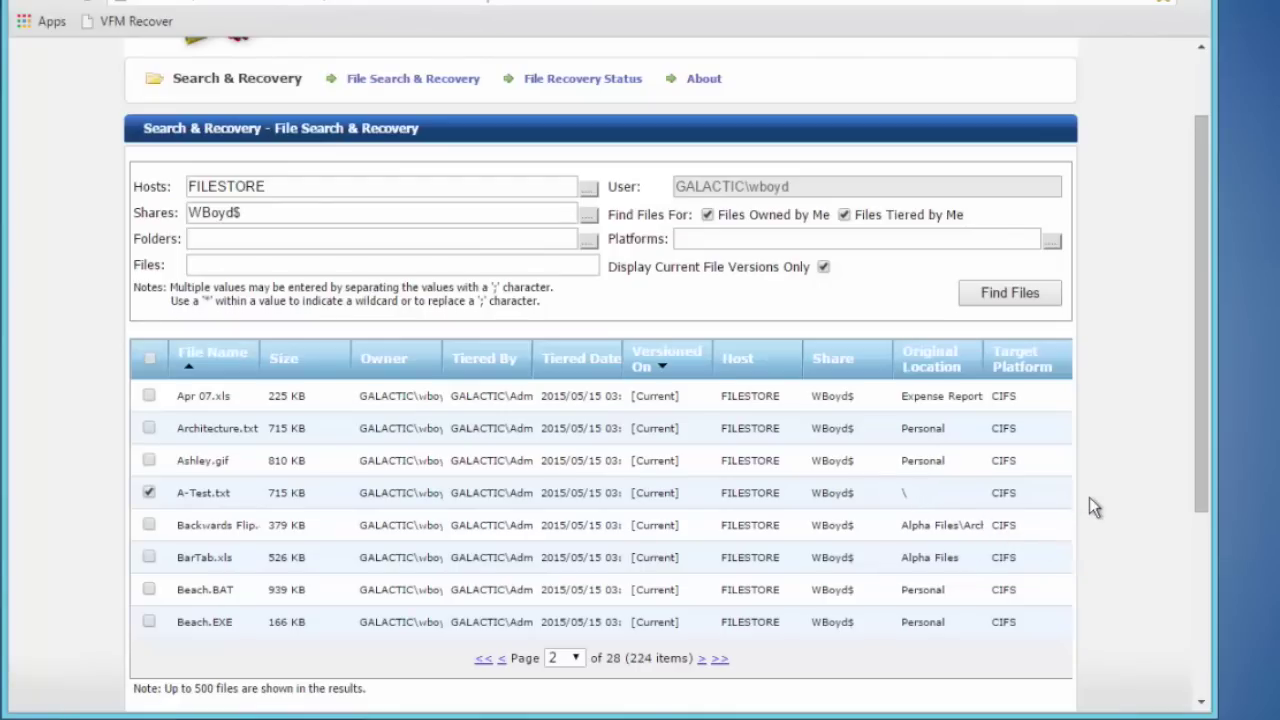
Read the restore options and restore A-Test.txt's contents to primary storage.
{"action": "scroll", "coordinate": [1089, 497], "scroll_direction": "down", "scroll_amount": 3}
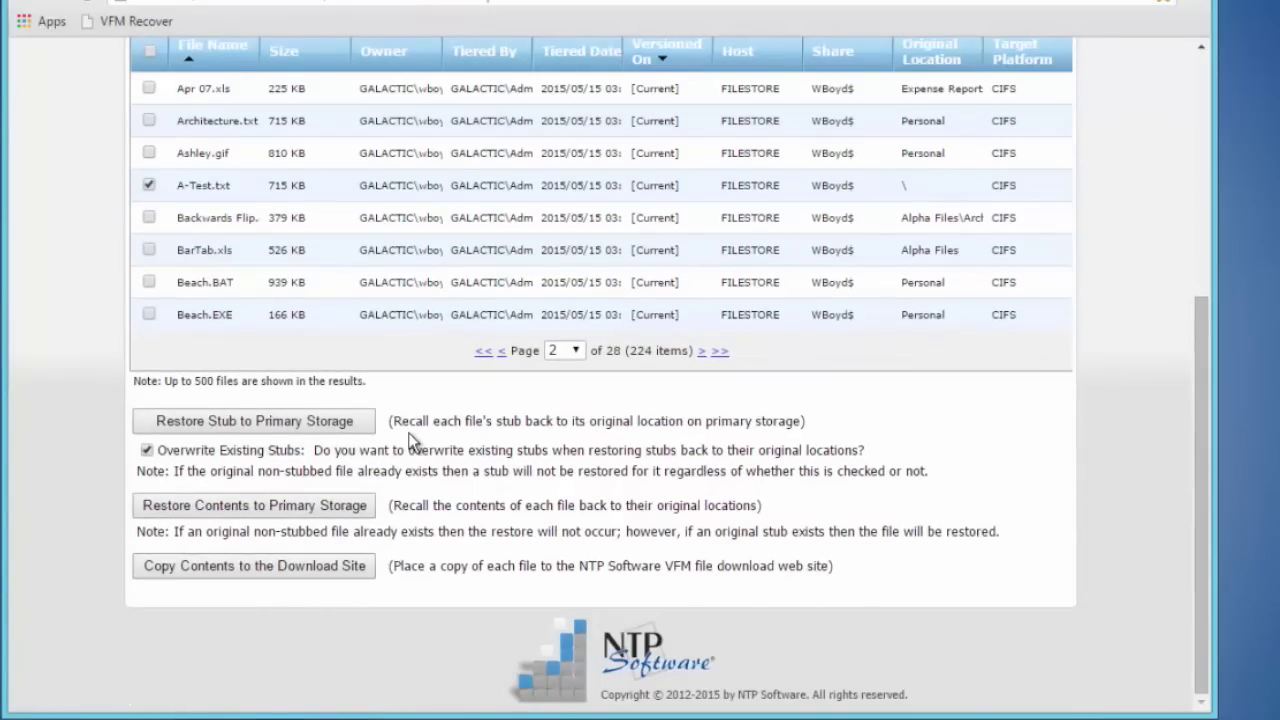
{"action": "left_click_drag", "start_coordinate": [430, 421], "coordinate": [783, 478]}
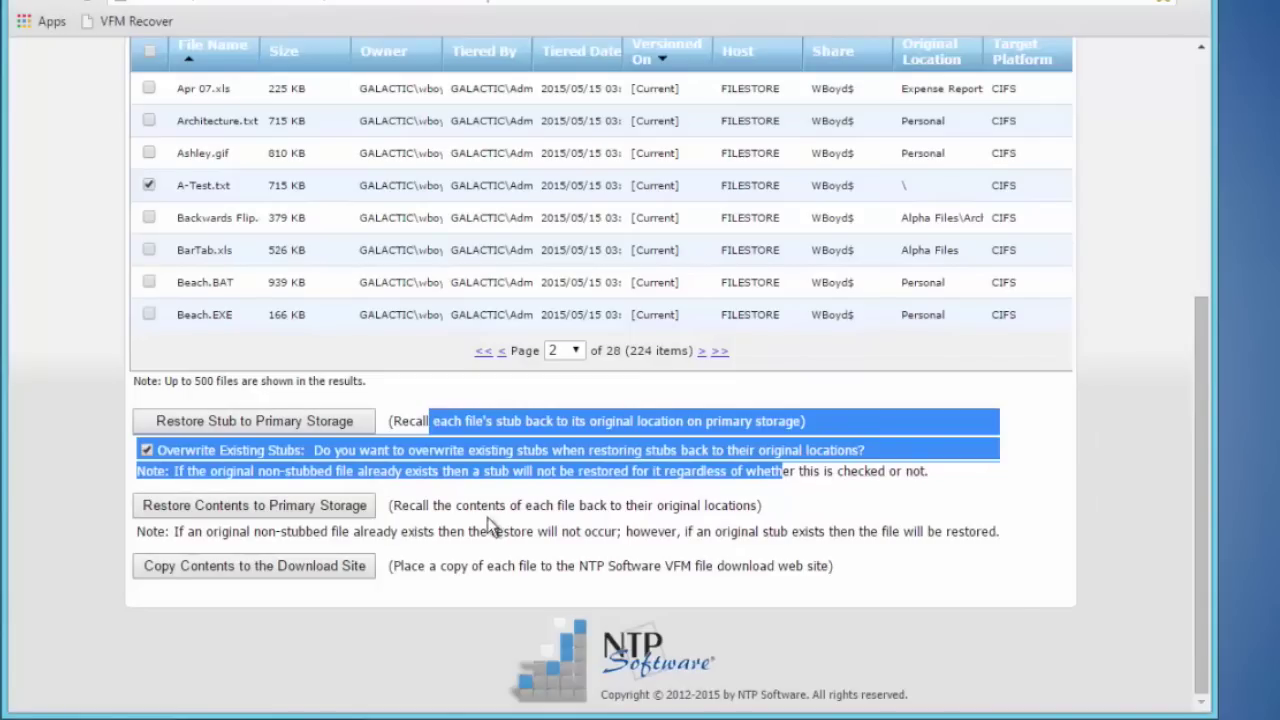
{"action": "left_click_drag", "start_coordinate": [433, 505], "coordinate": [591, 537]}
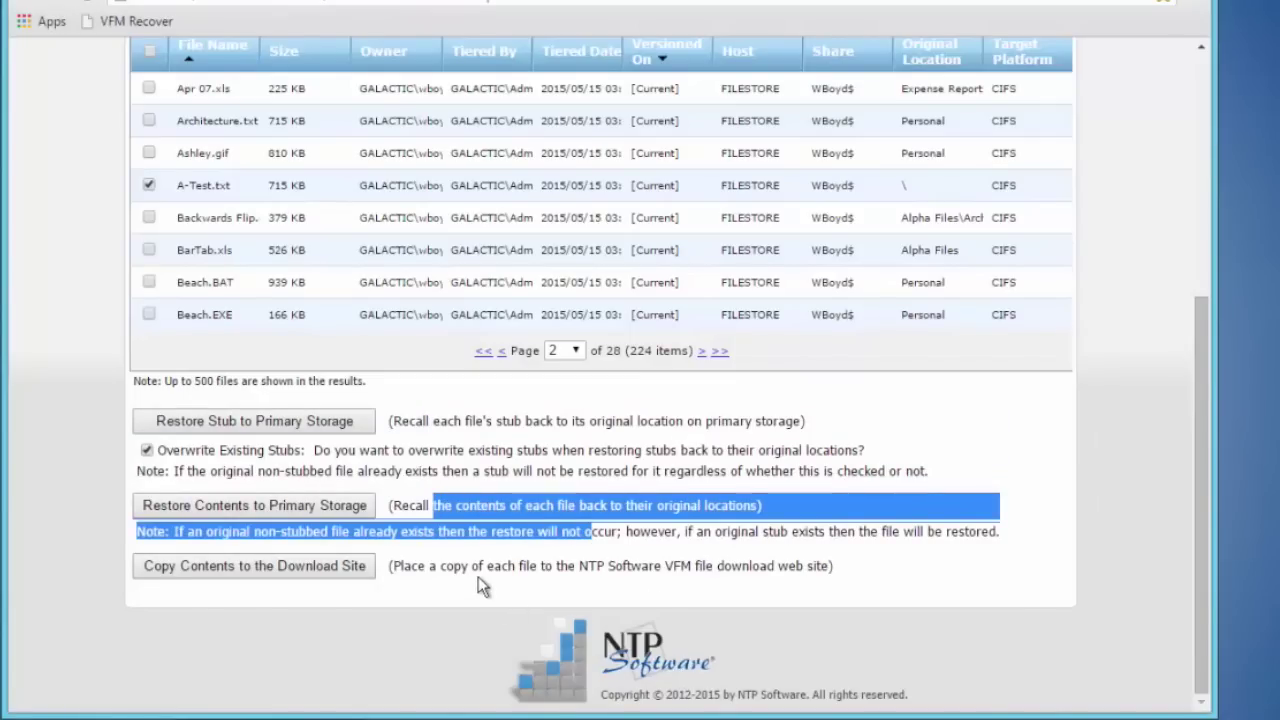
{"action": "left_click_drag", "start_coordinate": [461, 566], "coordinate": [487, 566]}
{"action": "left_click_drag", "start_coordinate": [697, 557], "coordinate": [814, 566]}
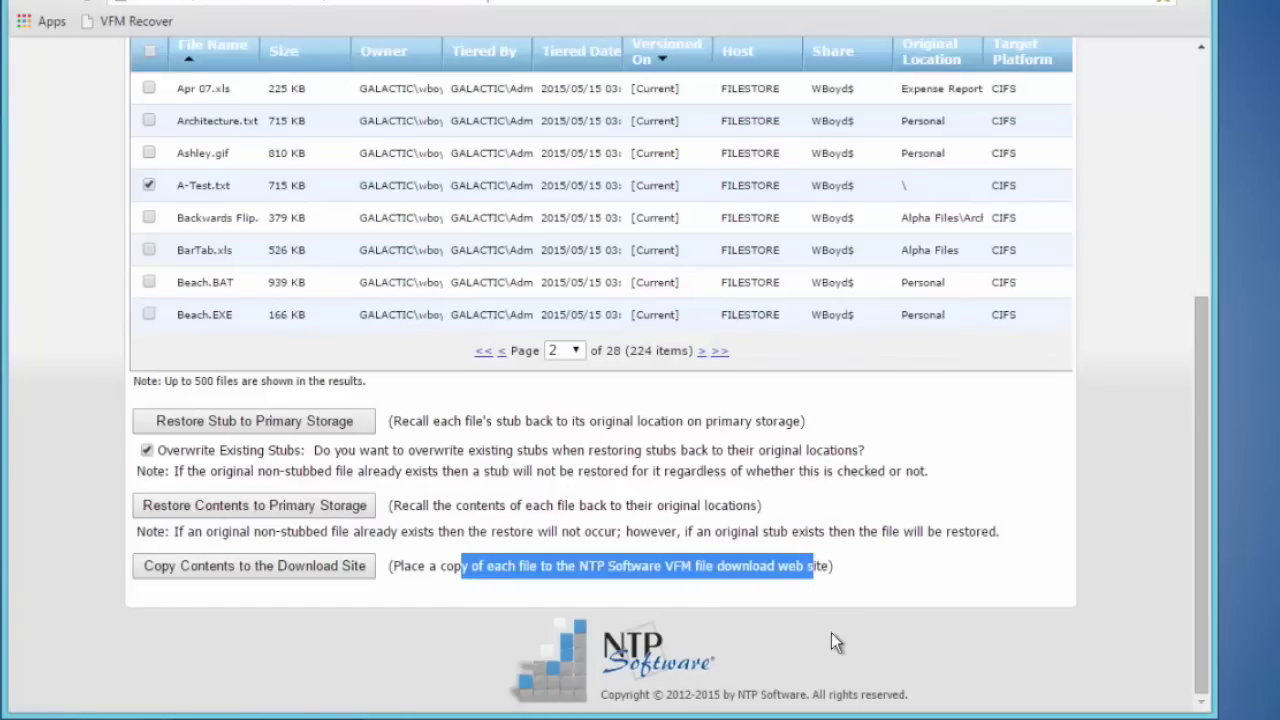
{"action": "left_click", "coordinate": [349, 517]}
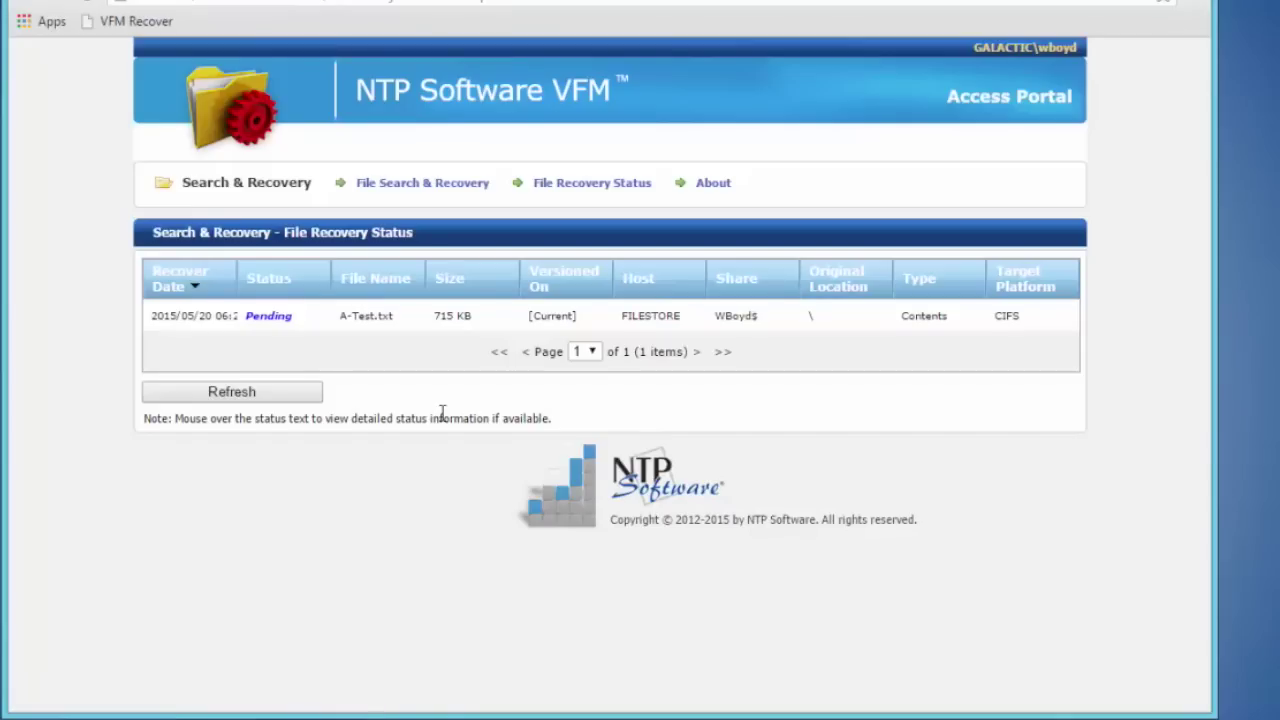
Refresh the File Recovery Status page until A-Test.txt shows Executing.
{"action": "left_click", "coordinate": [283, 397]}
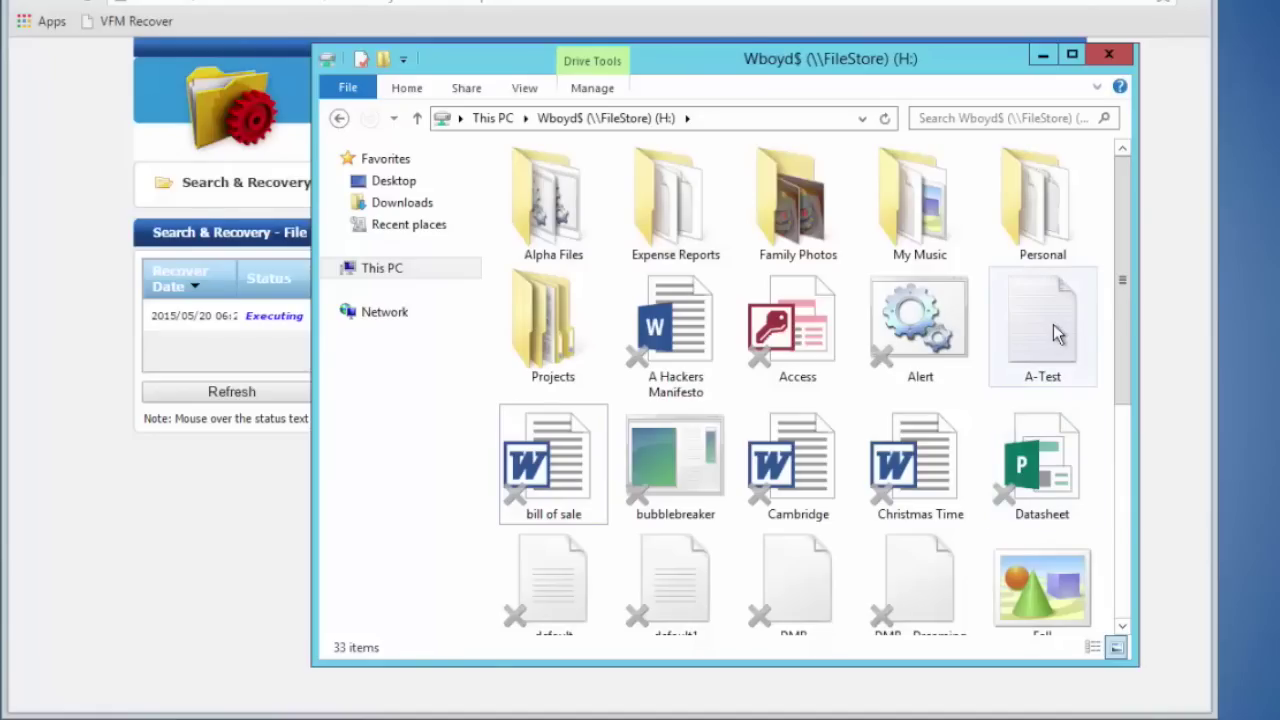
Open the restored A-Test in Notepad, confirm its text is intact, then close it.
{"action": "left_click", "coordinate": [1060, 335]}
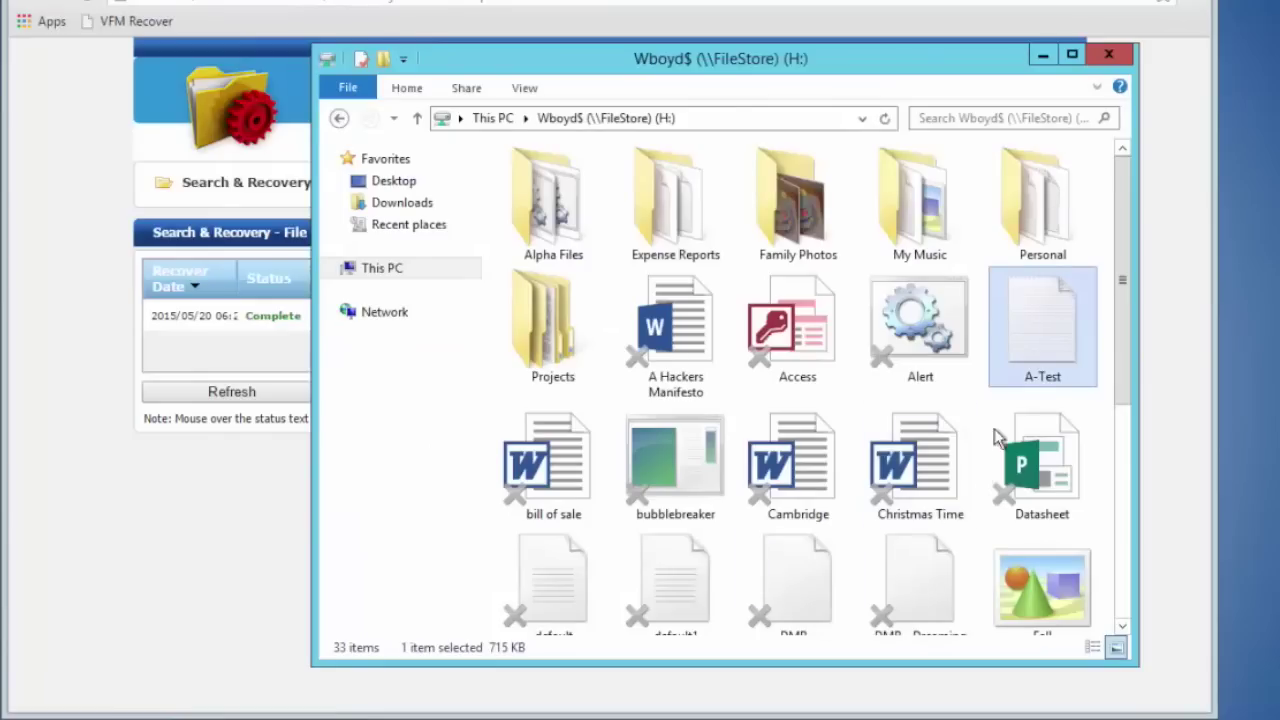
{"action": "double_click", "coordinate": [1044, 336]}
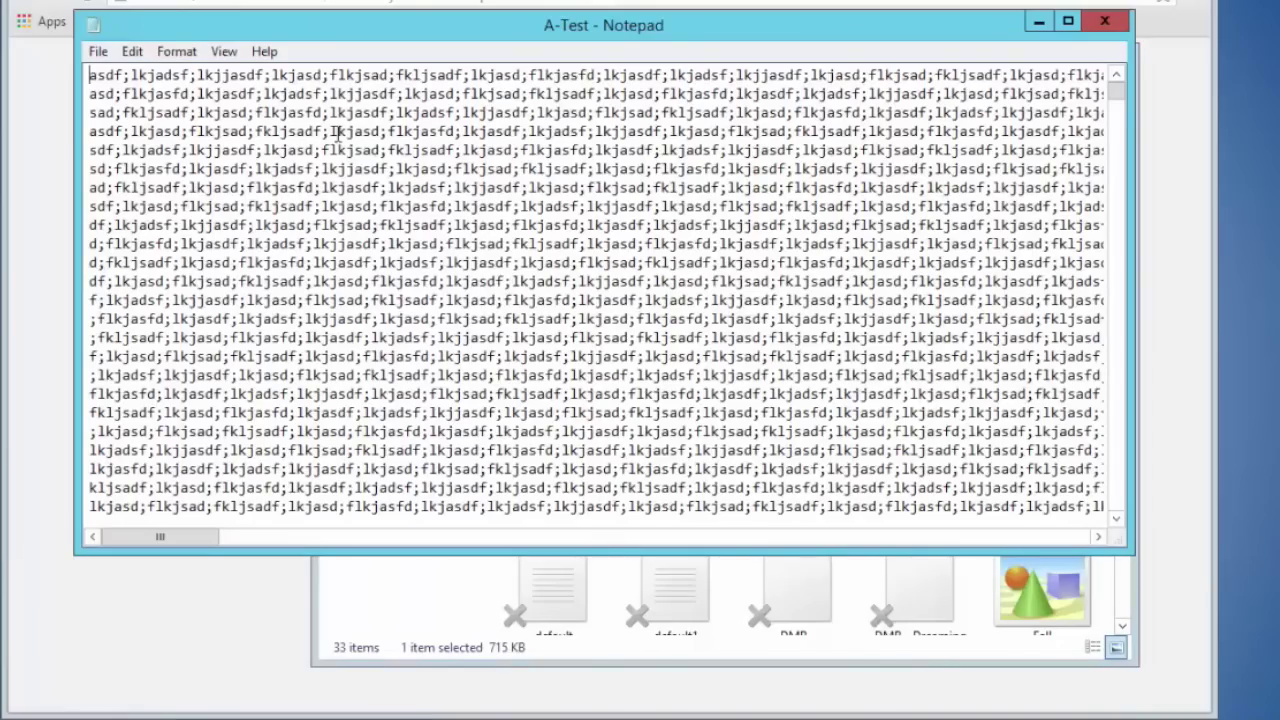
{"action": "left_click_drag", "start_coordinate": [355, 112], "coordinate": [345, 93]}
{"action": "left_click_drag", "start_coordinate": [462, 287], "coordinate": [512, 338]}
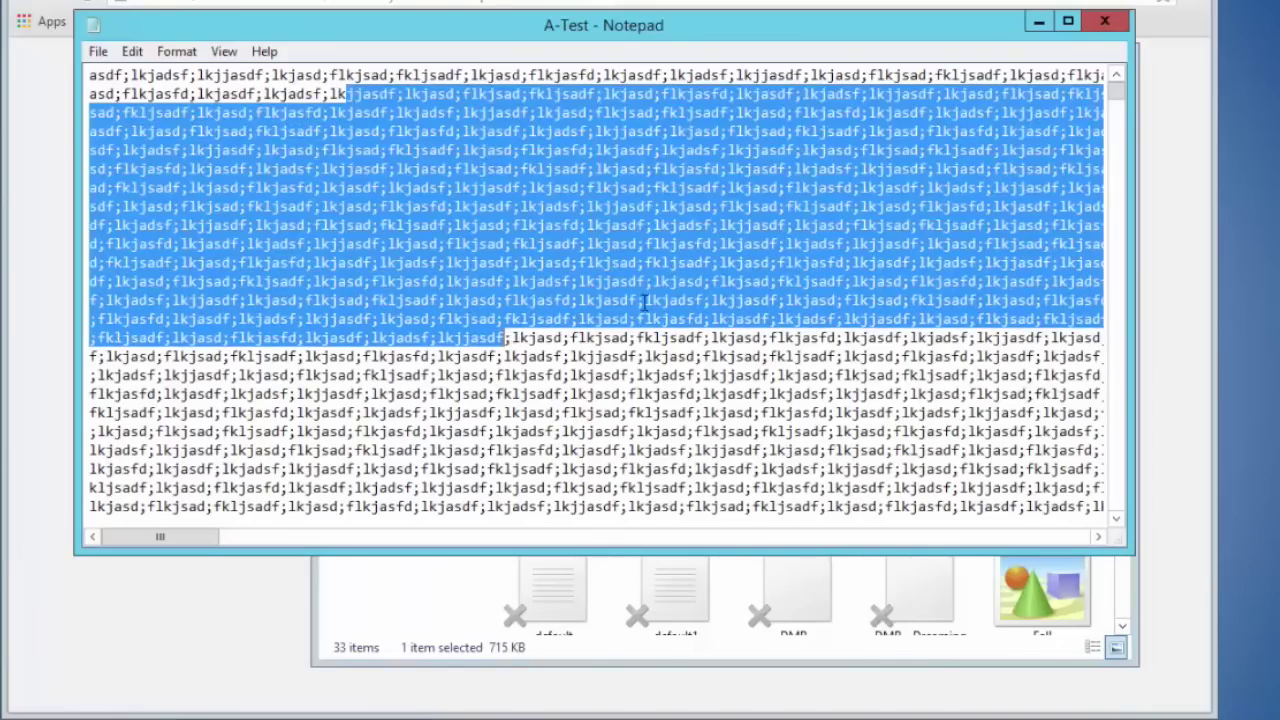
{"action": "left_click", "coordinate": [1105, 23]}
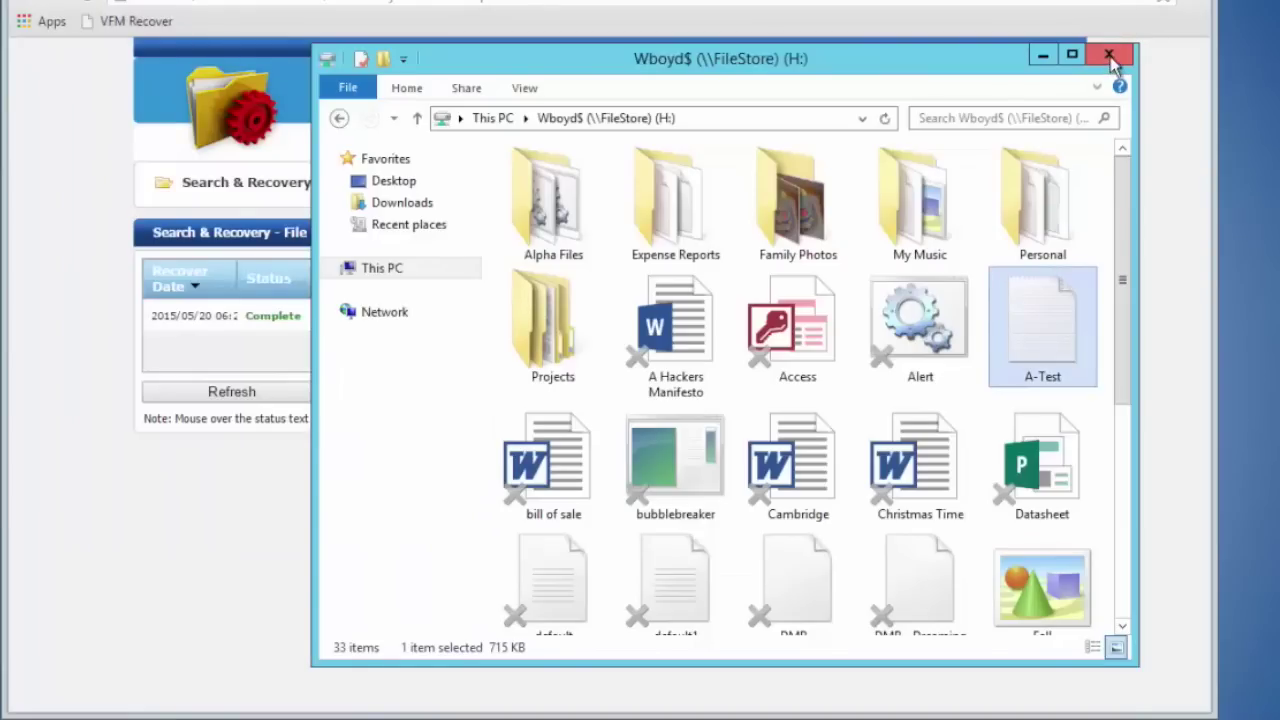